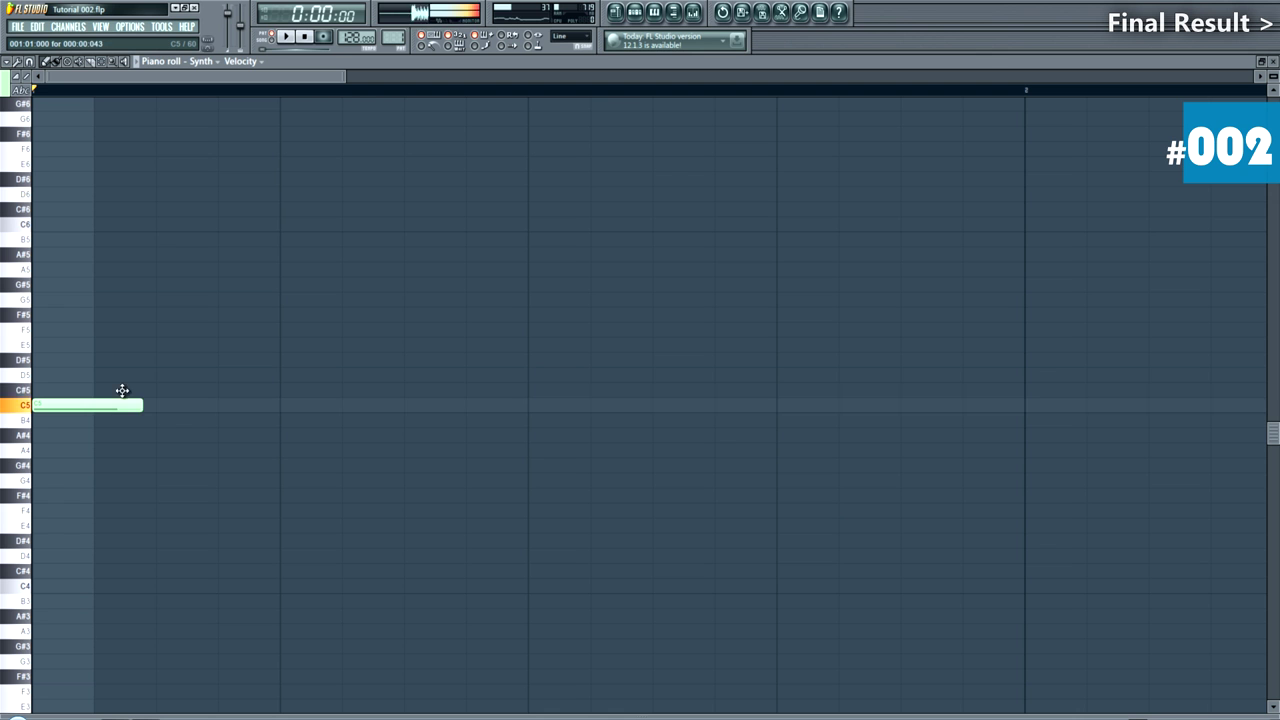
# Step: Open bar 1 of the Synth with overlapping C#5 and C5 notes, followed by two short C5 notes
pyautogui.click(130, 405)
pyautogui.press('space')
pyautogui.scroll(-2, 209, 343)
pyautogui.press('space')
pyautogui.click(149, 405)
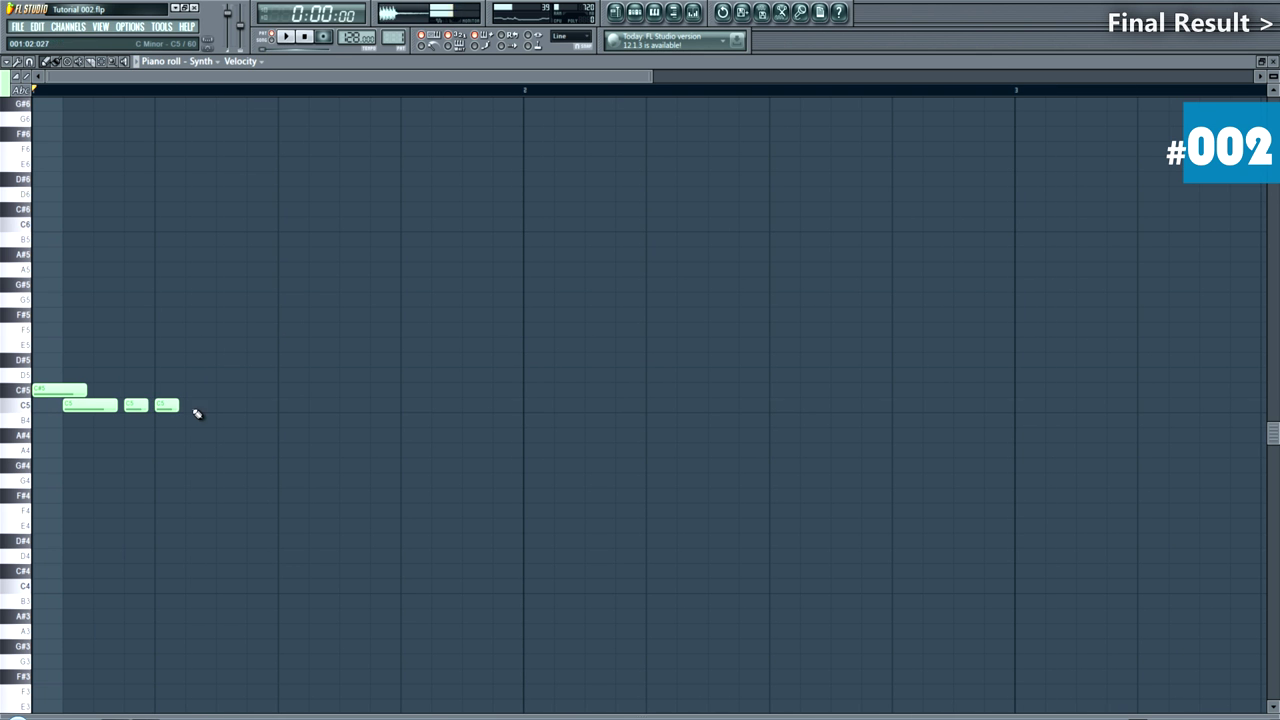
# Step: Continue the C5 line in bar 1 with a short note, a two-step note and further short notes, auditioning it between additions
pyautogui.click(193, 410)
pyautogui.press('space')
pyautogui.press('space')
pyautogui.click(238, 408)
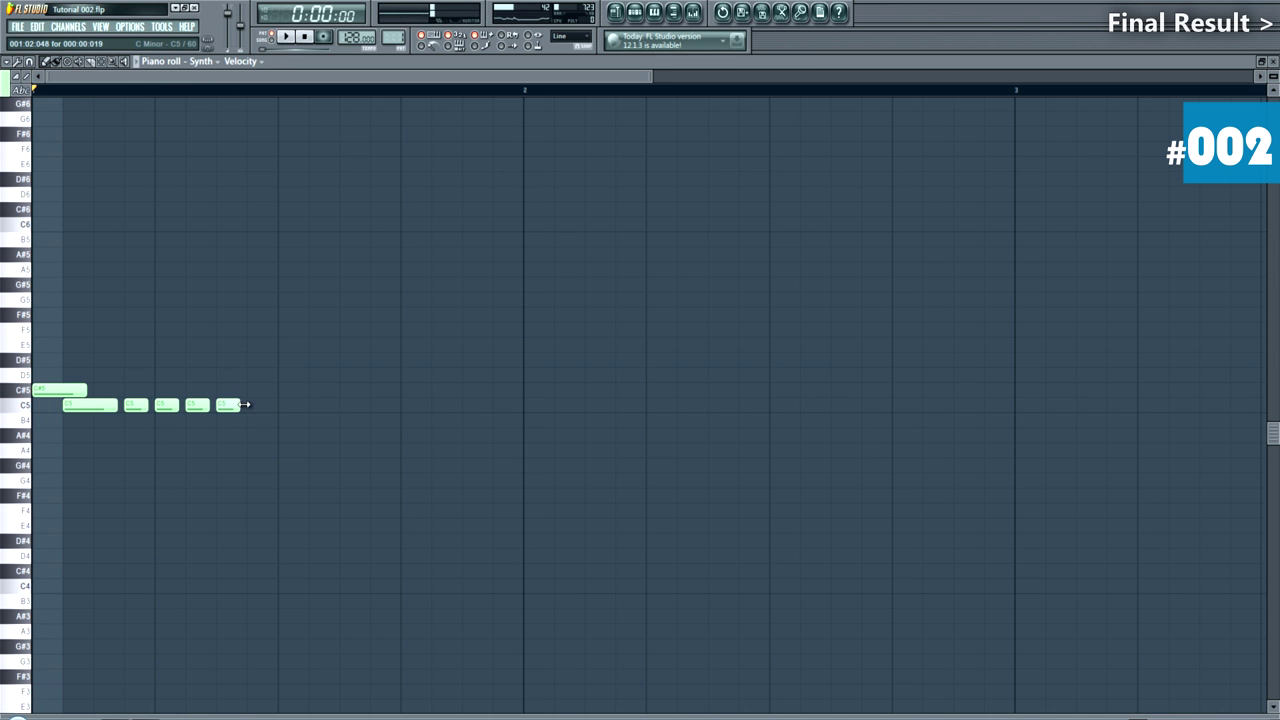
pyautogui.press('space')
pyautogui.press('space')
pyautogui.click(287, 408)
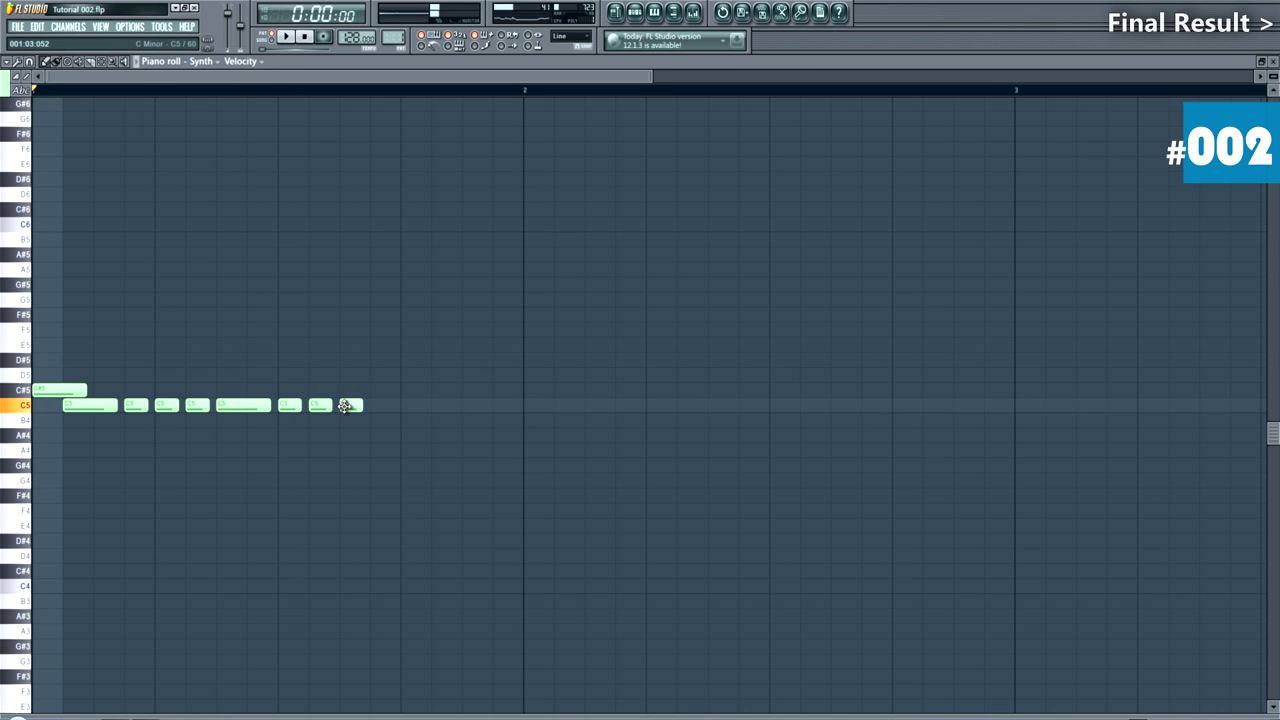
# Step: Add another short C5 note, remove the one on beat 3 and lengthen the preceding C5 note to three steps
pyautogui.click(349, 410)
pyautogui.press('space')
pyautogui.press('space')
pyautogui.moveTo(369, 411); pyautogui.dragTo(289, 411)
pyautogui.keyDown('ctrl'); pyautogui.click(281, 418); pyautogui.keyUp('ctrl')
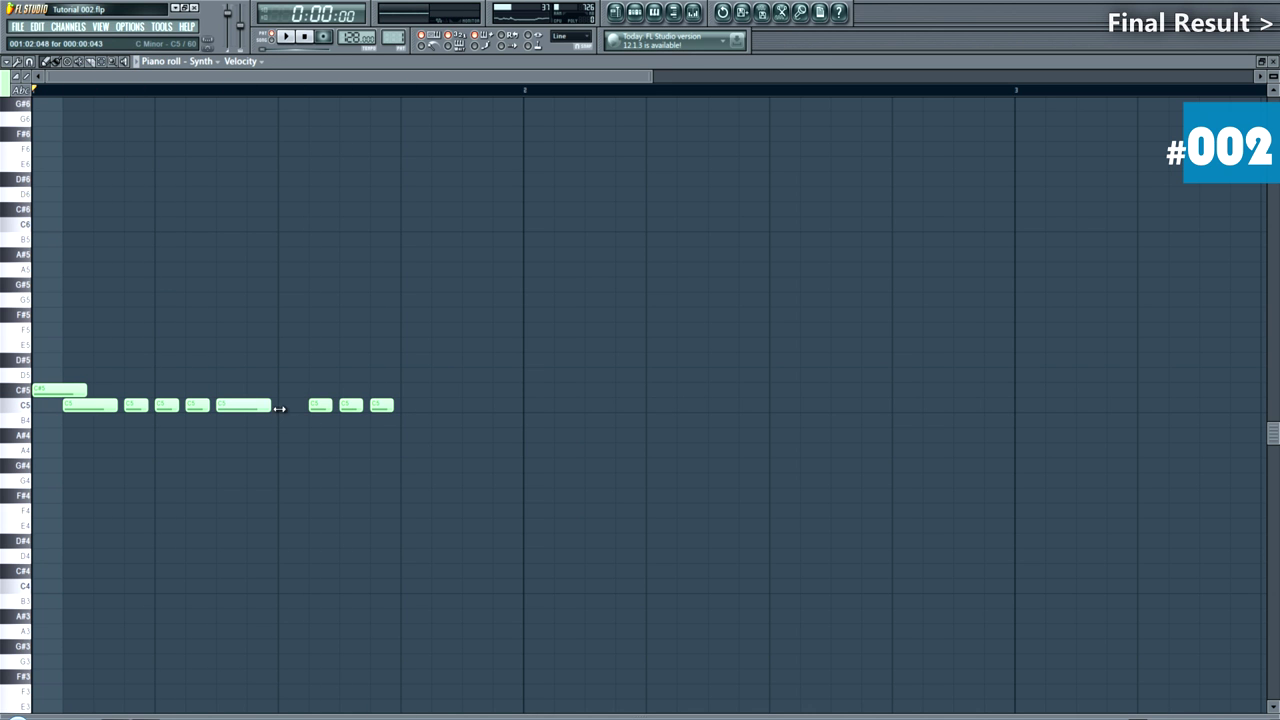
pyautogui.press('space')
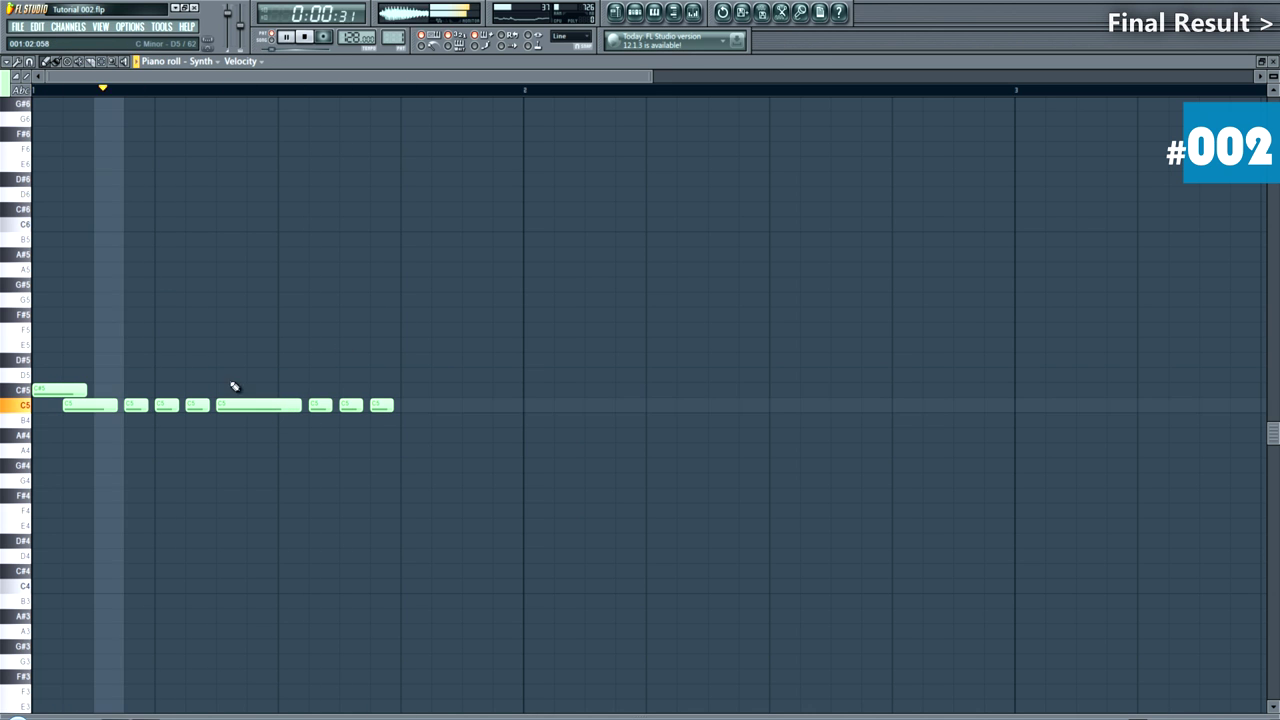
pyautogui.press('space')
# Step: Fill beat 4 of bar 1 with two longer C5 notes and play the finished bar
pyautogui.click(410, 404)
pyautogui.click(466, 406)
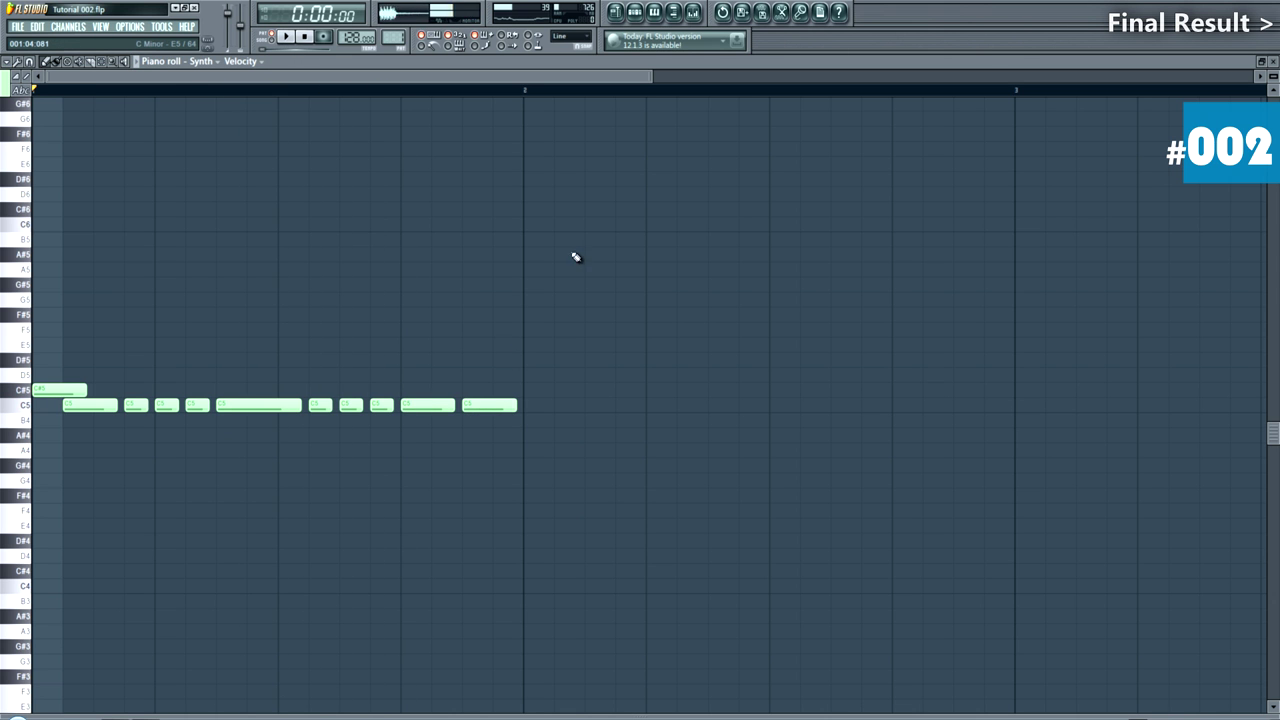
pyautogui.press('space')
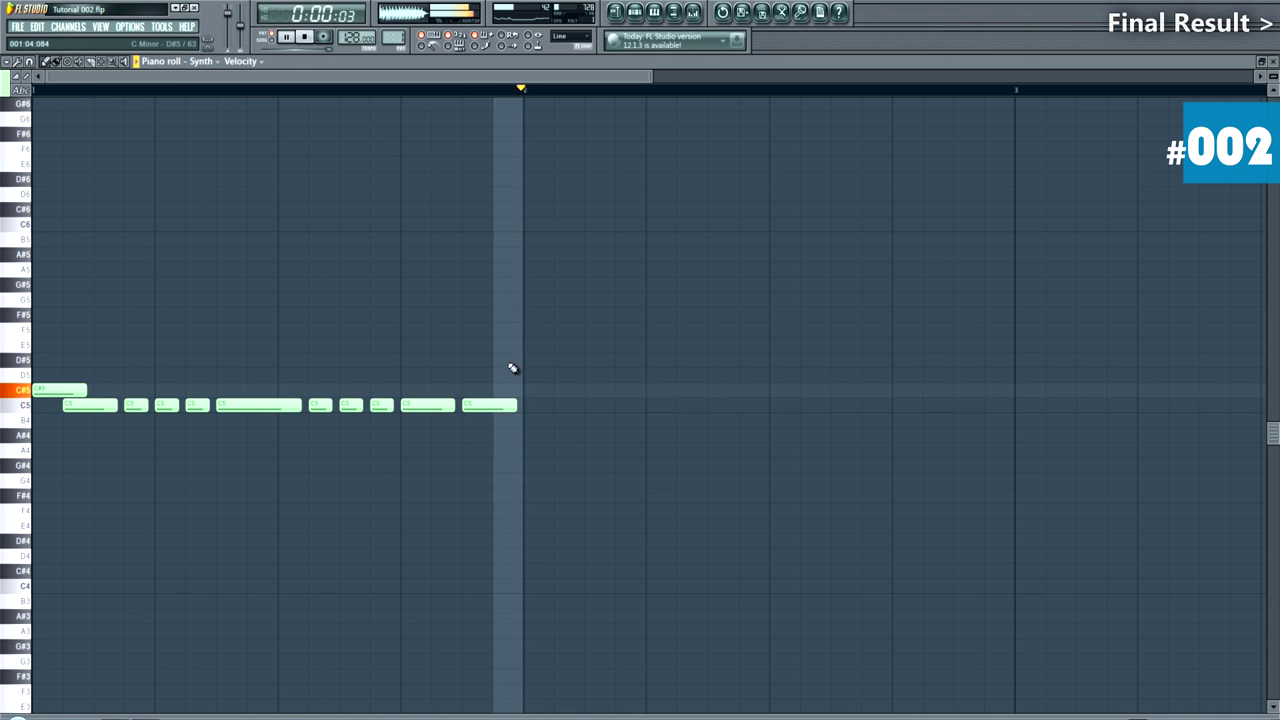
pyautogui.press('space')
# Step: Duplicate all the bar 1 notes into bar 2 and start playback
pyautogui.moveTo(580, 338); pyautogui.dragTo(61, 465)
pyautogui.moveTo(69, 388); pyautogui.dragTo(559, 388)
pyautogui.hotkey('ctrl', 'd')
pyautogui.press('space')
# Step: Add a G4 note beneath the last C5 note of bar 1, slightly off the grid, and listen to the loop
pyautogui.moveTo(479, 495)
pyautogui.mouseDown()
pyautogui.moveTo(478, 468)
pyautogui.moveTo(478, 486)
pyautogui.moveTo(492, 484)
pyautogui.mouseUp()
pyautogui.scroll(4, 530, 513)
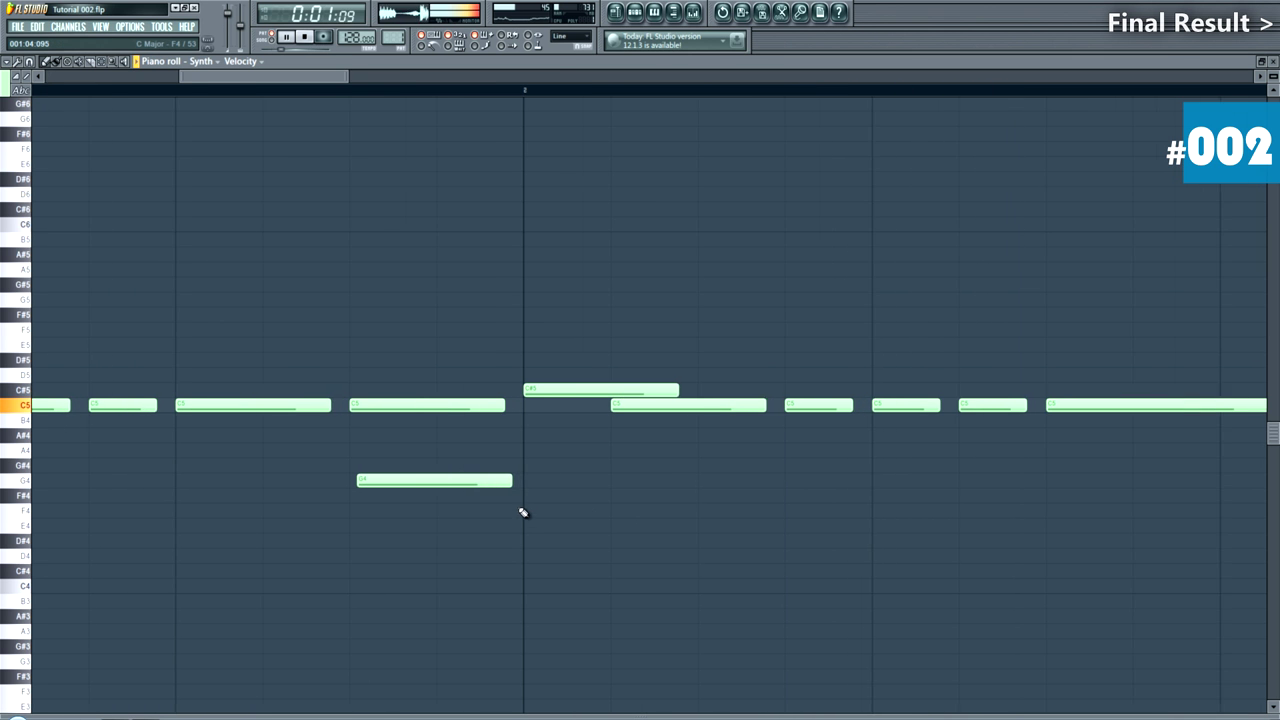
pyautogui.scroll(-2, 356, 486)
pyautogui.scroll(-2, 356, 486)
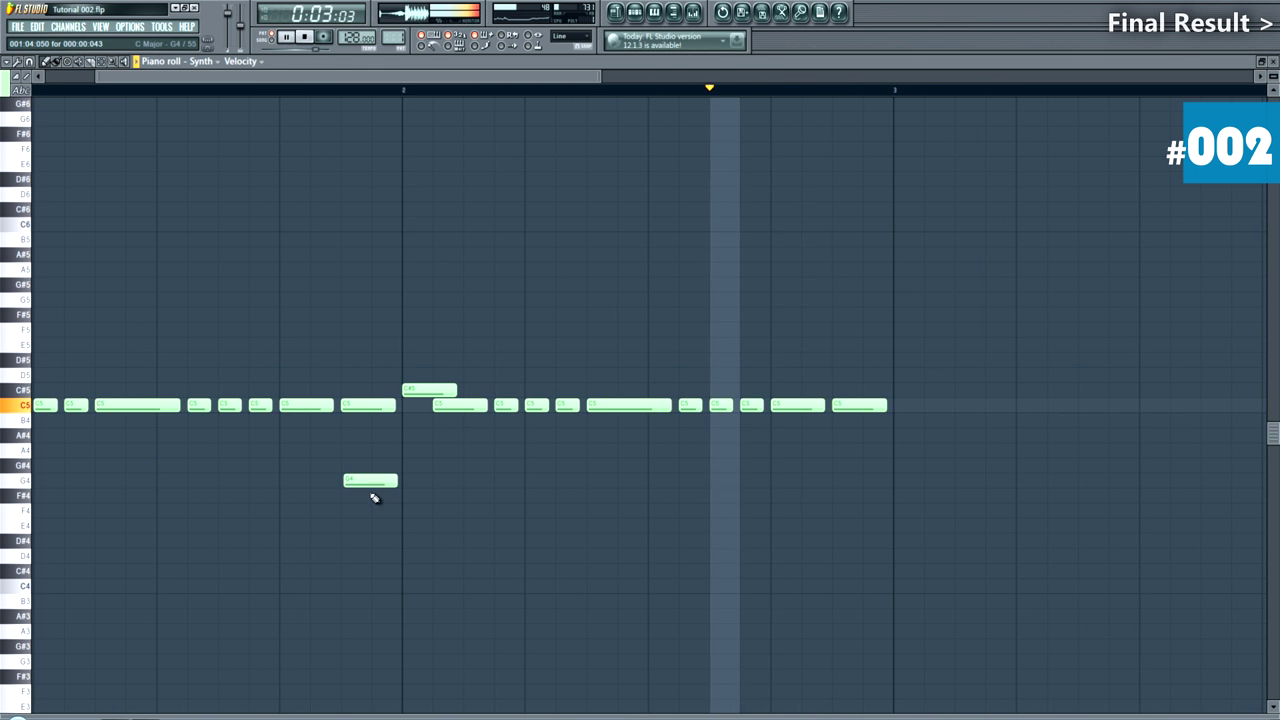
pyautogui.scroll(-1, 468, 440)
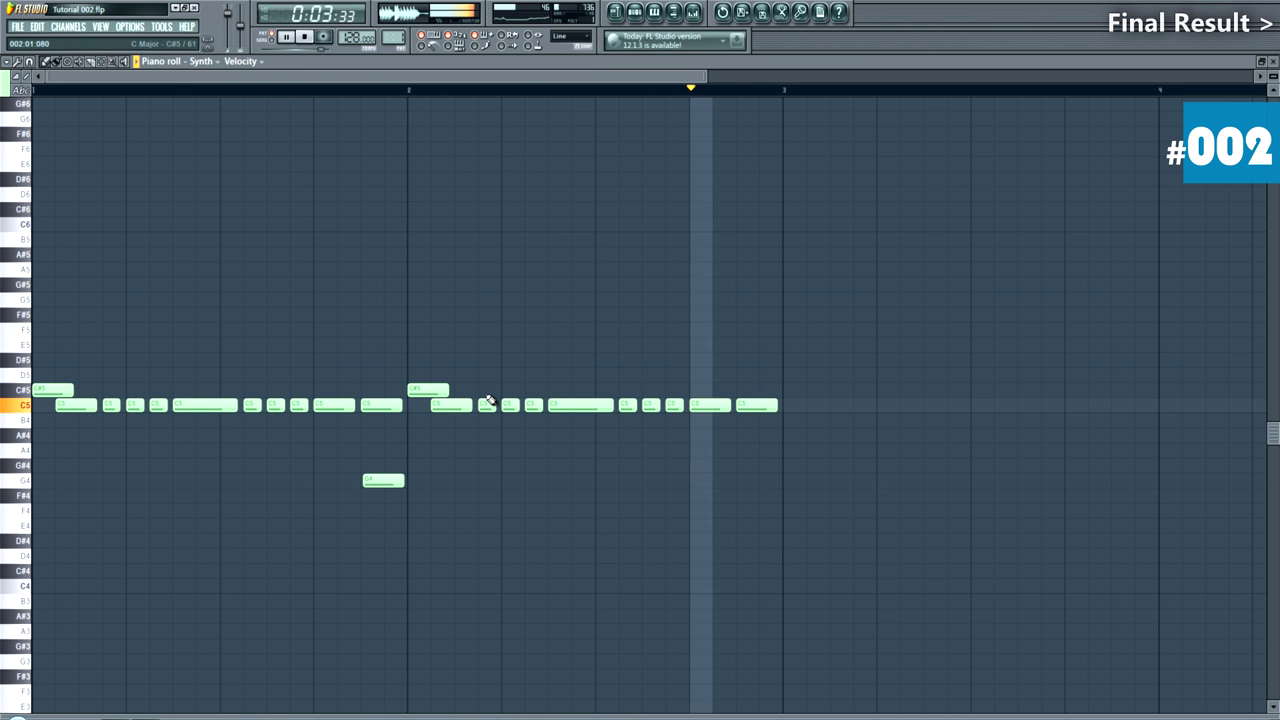
pyautogui.press('space')
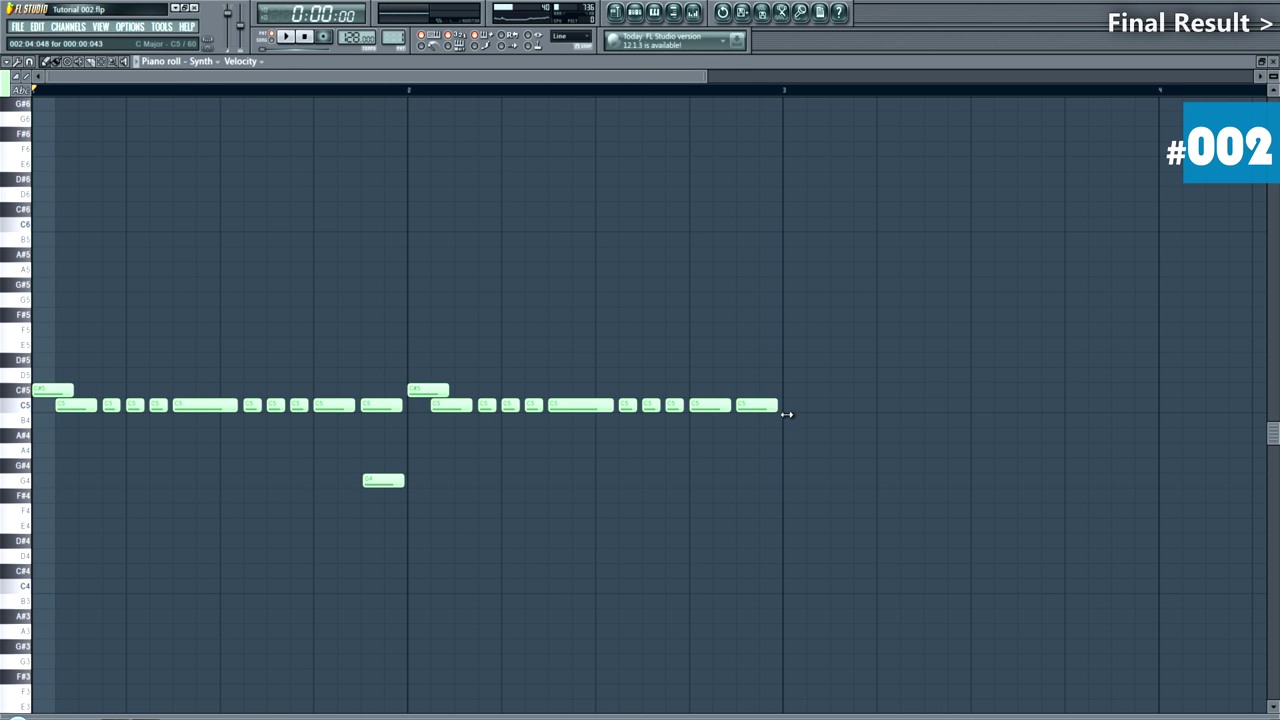
# Step: Shorten the last C5 note of bar 2 and repeat it as four short notes filling the bar, checking it by playback
pyautogui.scroll(2, 777, 411)
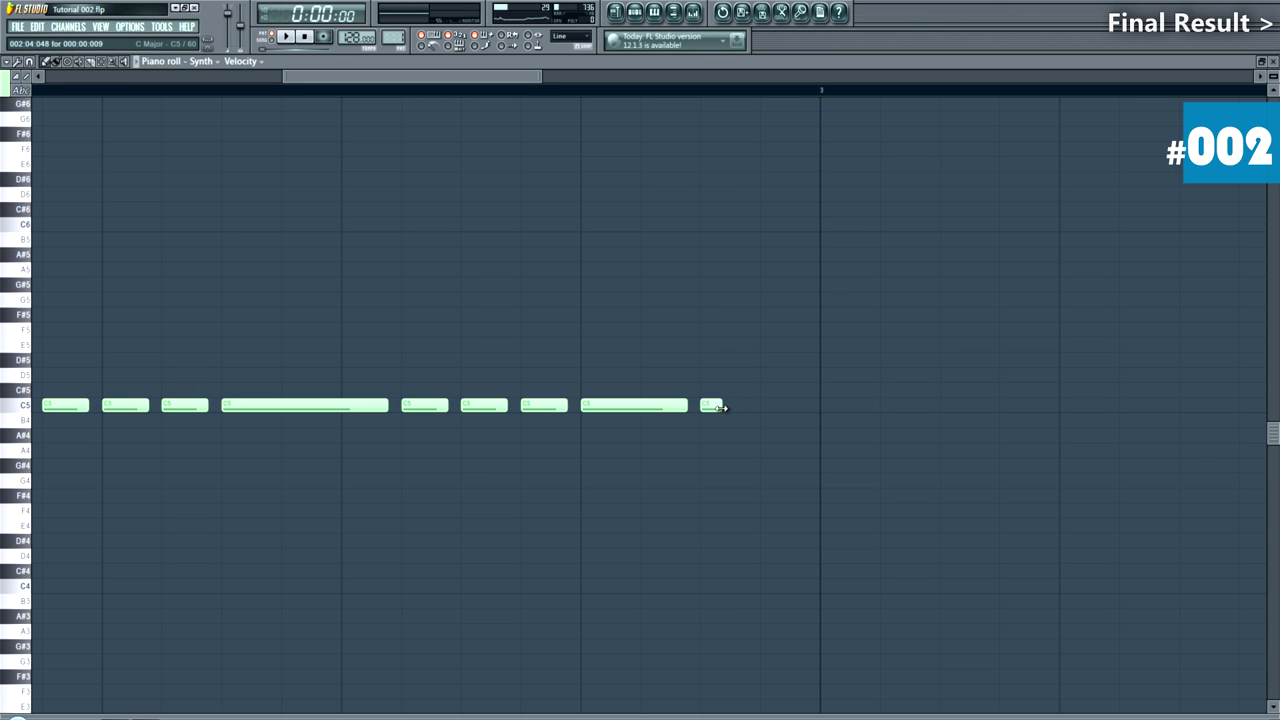
pyautogui.click(738, 406)
pyautogui.hotkey('ctrl', 'b')
pyautogui.hotkey('ctrl', 'd')
pyautogui.press('space')
pyautogui.scroll(-4, 960, 320)
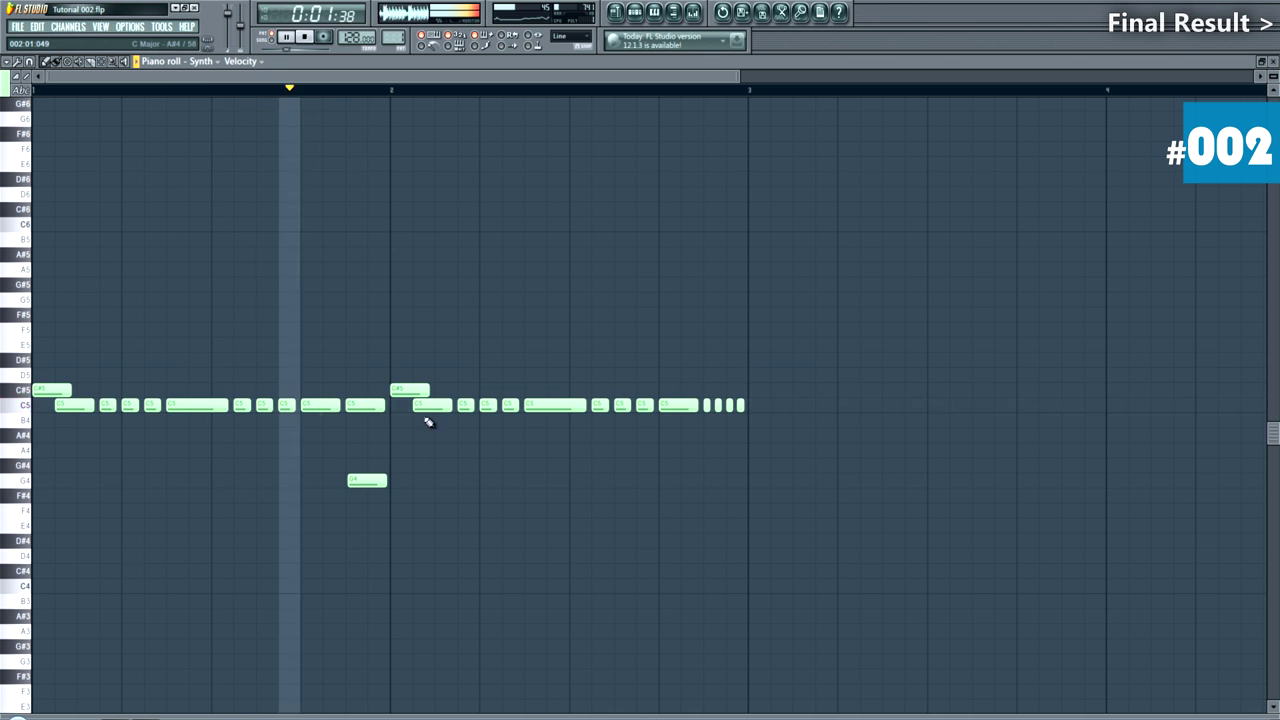
pyautogui.press('space')
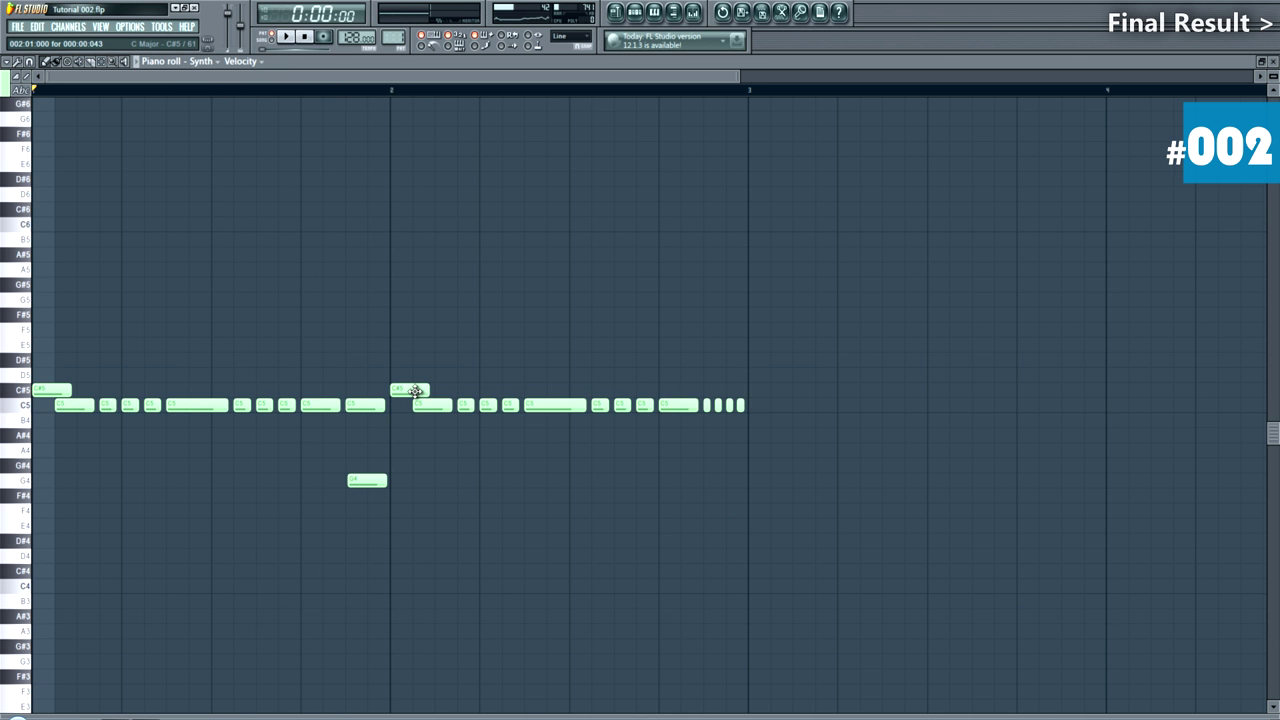
# Step: Paste the Synth notes into the Bass channel, solo the Bass and play it with its notes open for editing
pyautogui.scroll(-1, 962, 356)
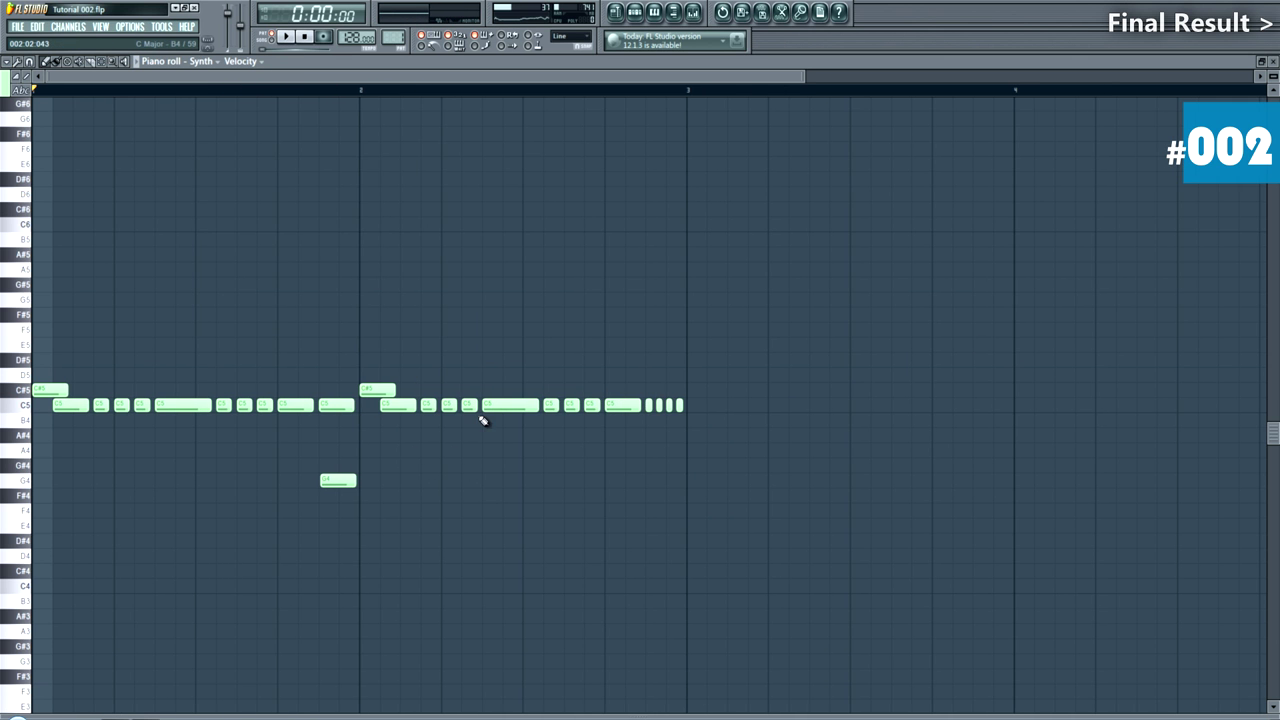
pyautogui.press('Escape')
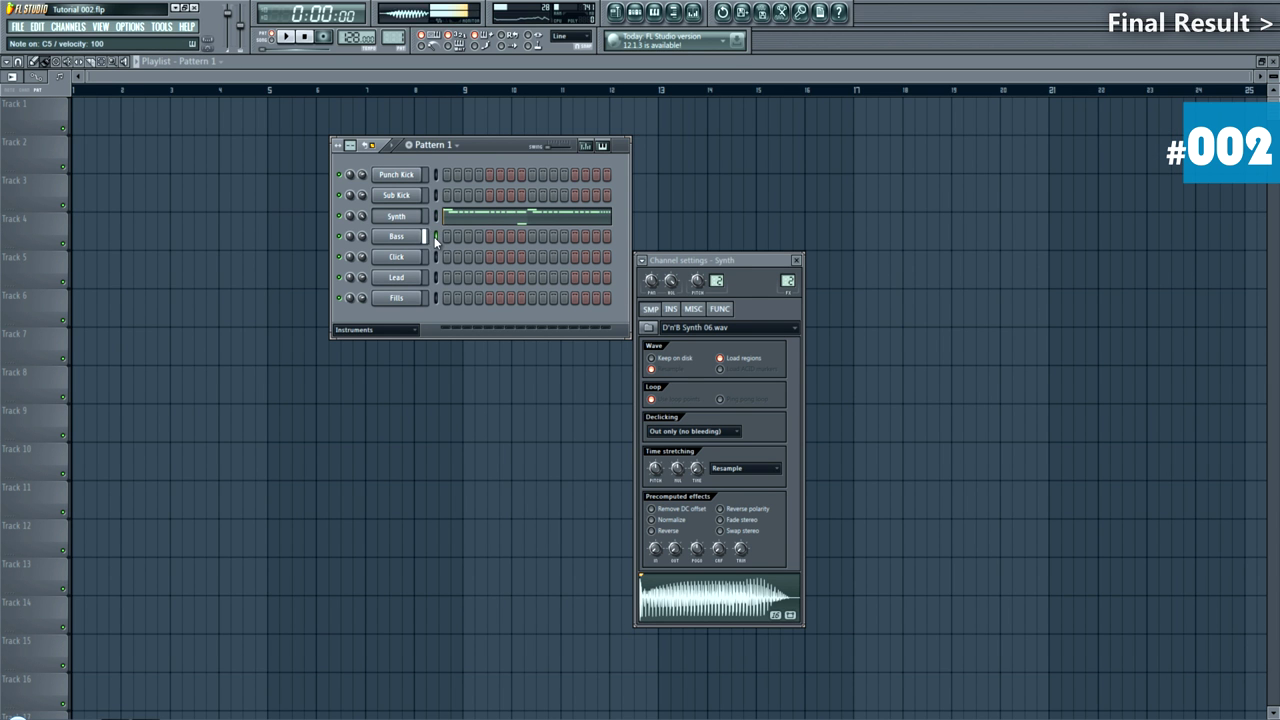
pyautogui.hotkey('ctrl', 'v')
pyautogui.rightClick(340, 236)
pyautogui.press('space')
pyautogui.click(517, 239)
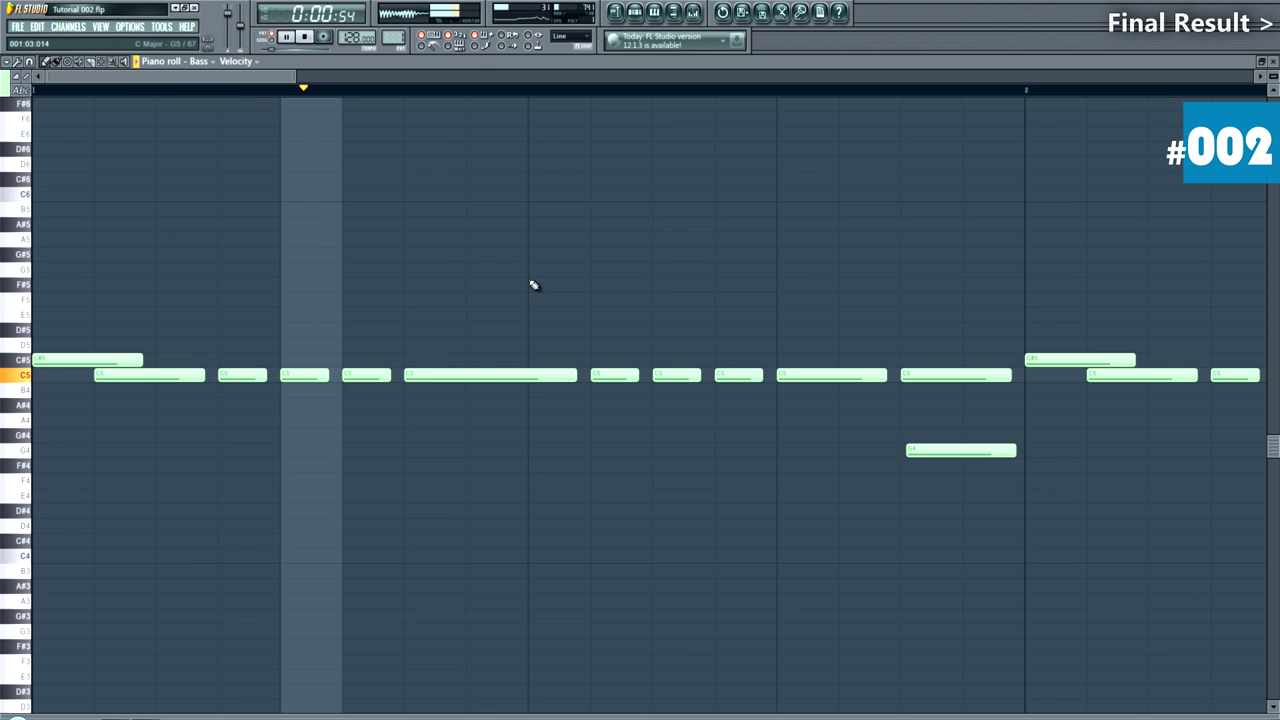
pyautogui.scroll(-2, 510, 293)
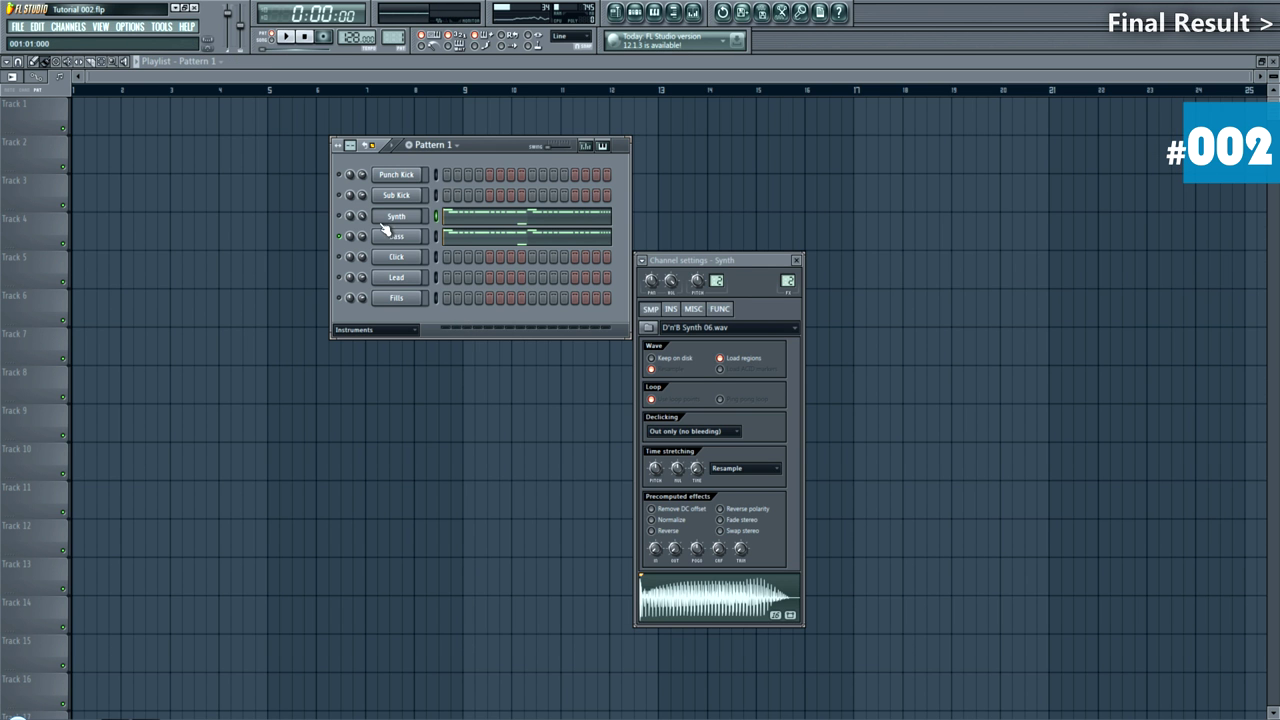
# Step: Enable the Synth channel, delete its bar 2 C#5 note and move the following C5 note to the start of the bar
pyautogui.click(340, 217)
pyautogui.press('space')
pyautogui.click(450, 219)
pyautogui.scroll(-2, 430, 350)
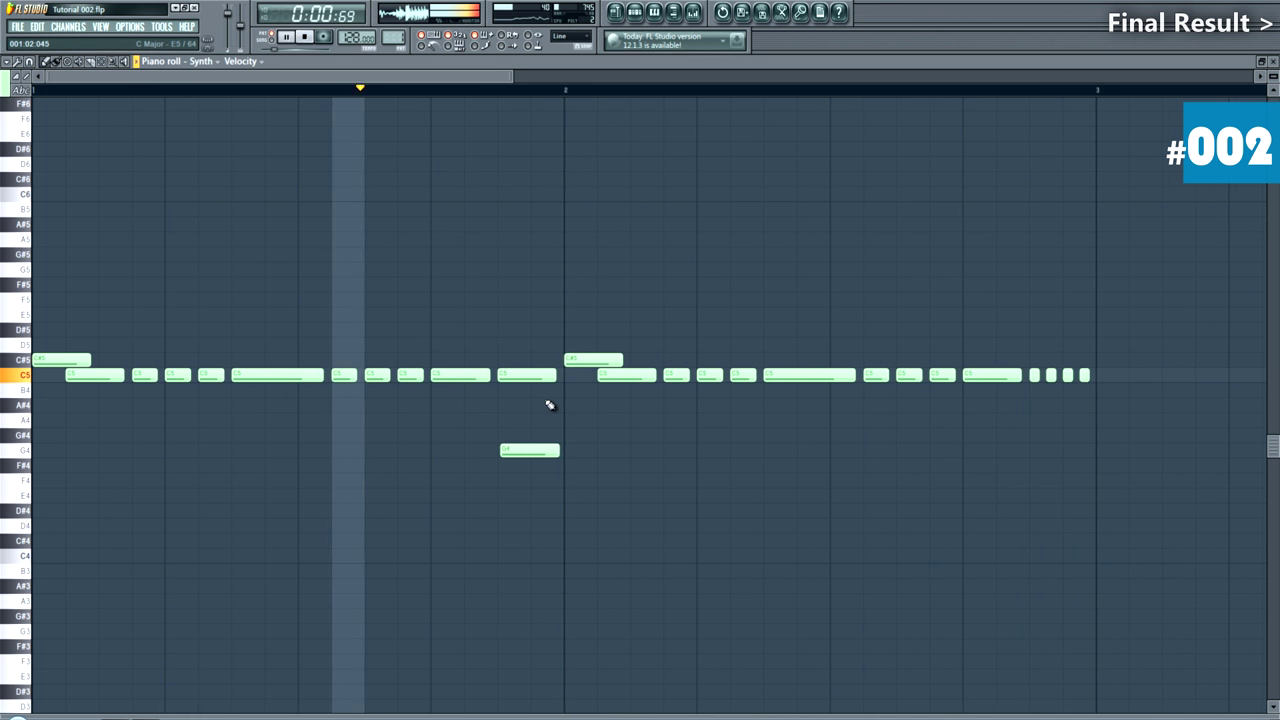
pyautogui.press('space')
pyautogui.rightClick(604, 364)
pyautogui.moveTo(612, 379); pyautogui.dragTo(586, 377)
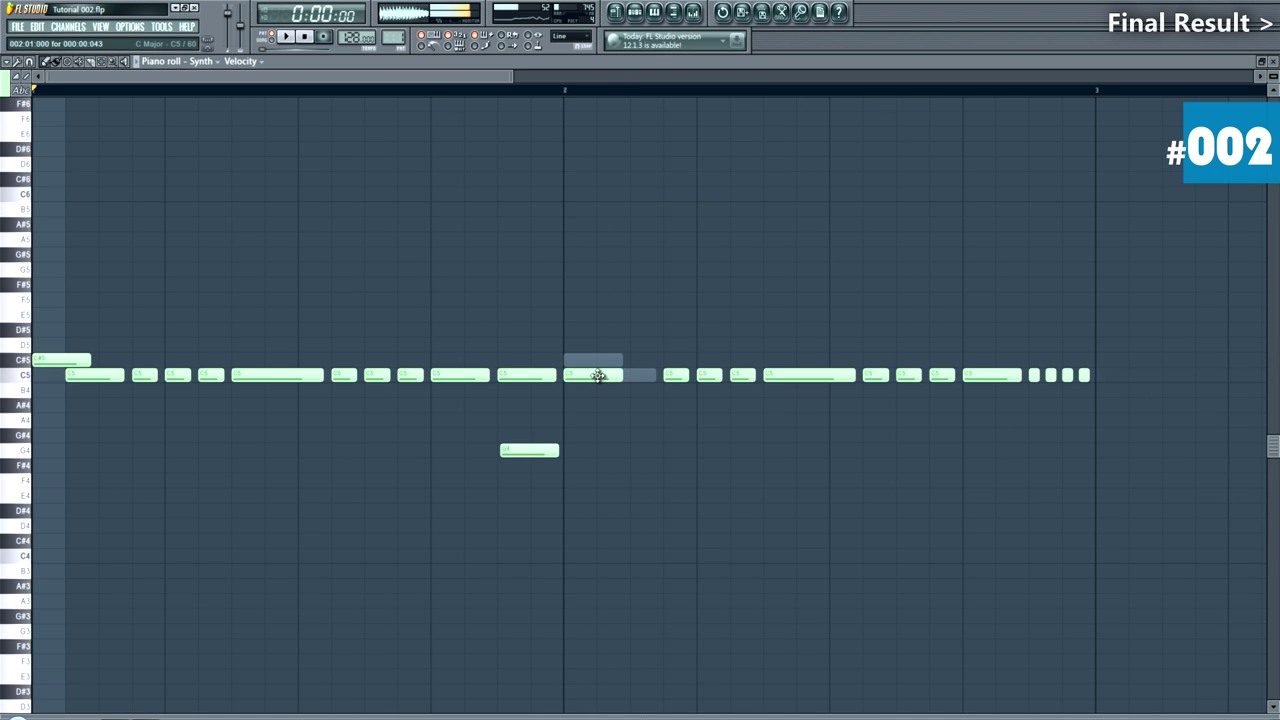
# Step: In the Bass notes, delete the bar 2 C#5 note and move the following C5 note to the start of the bar
pyautogui.rightClick(612, 366)
pyautogui.rightClick(612, 366)
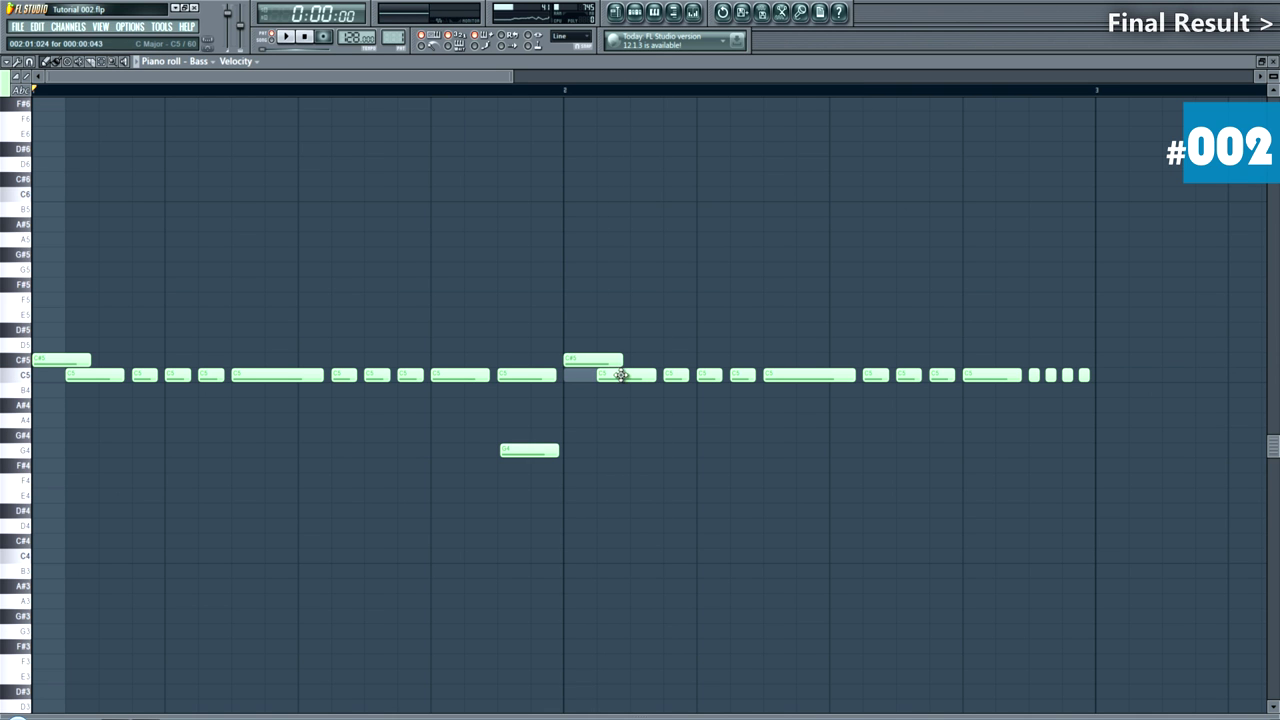
pyautogui.rightClick(610, 364)
pyautogui.moveTo(617, 372); pyautogui.dragTo(594, 374)
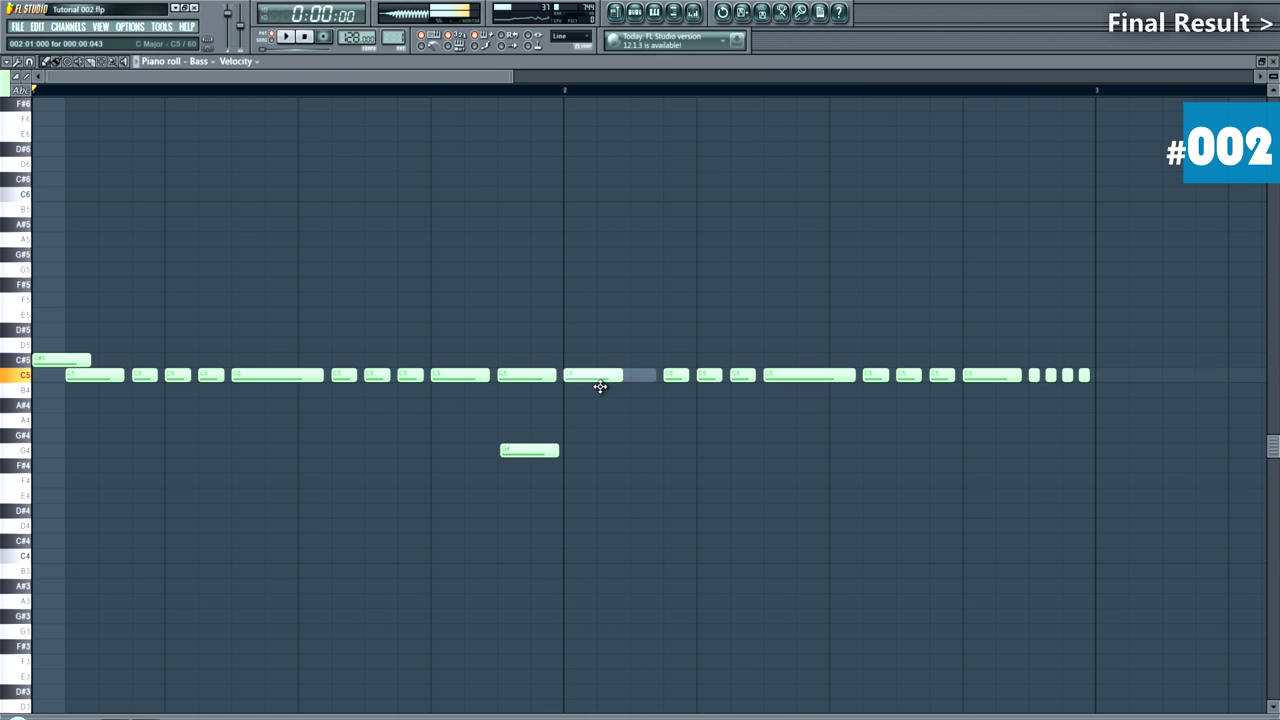
pyautogui.scroll(-3, 646, 466)
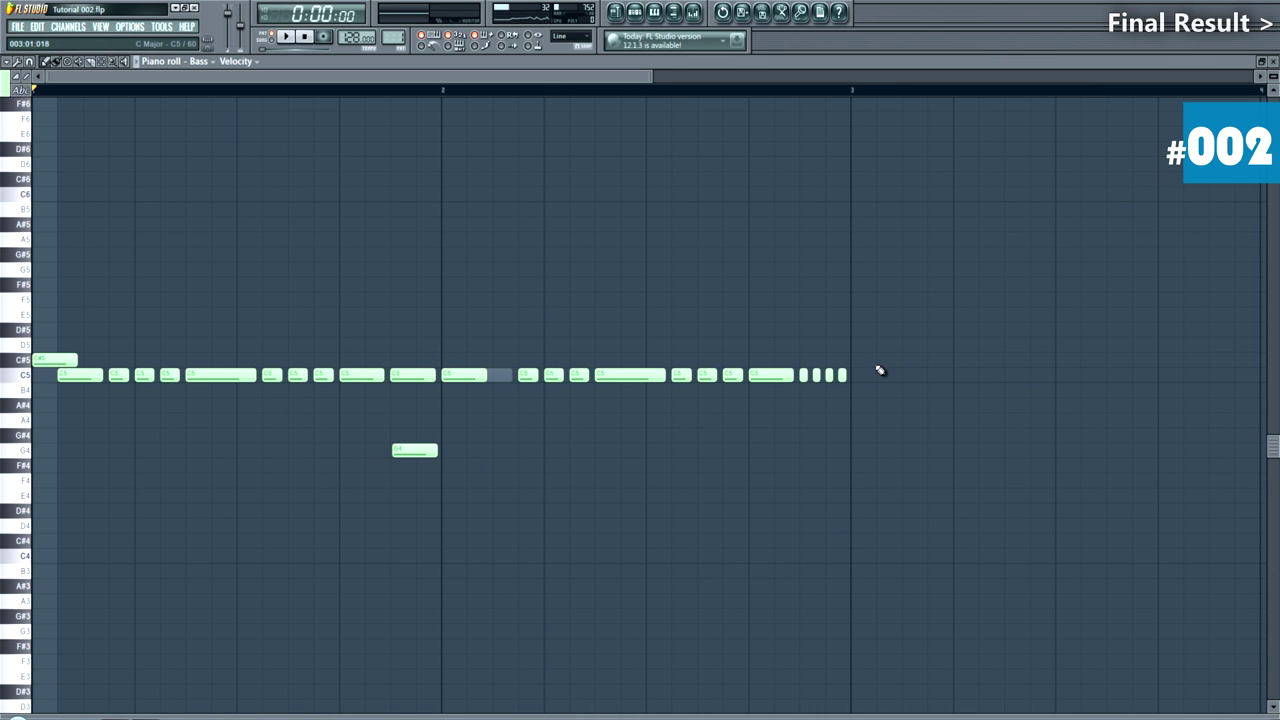
# Step: Delete the Bass's repeated C5 notes, stretch the remaining C5 notes across the gaps in both bars and play the result
pyautogui.moveTo(352, 373); pyautogui.dragTo(110, 378)
pyautogui.moveTo(531, 354); pyautogui.dragTo(975, 440)
pyautogui.press('Delete')
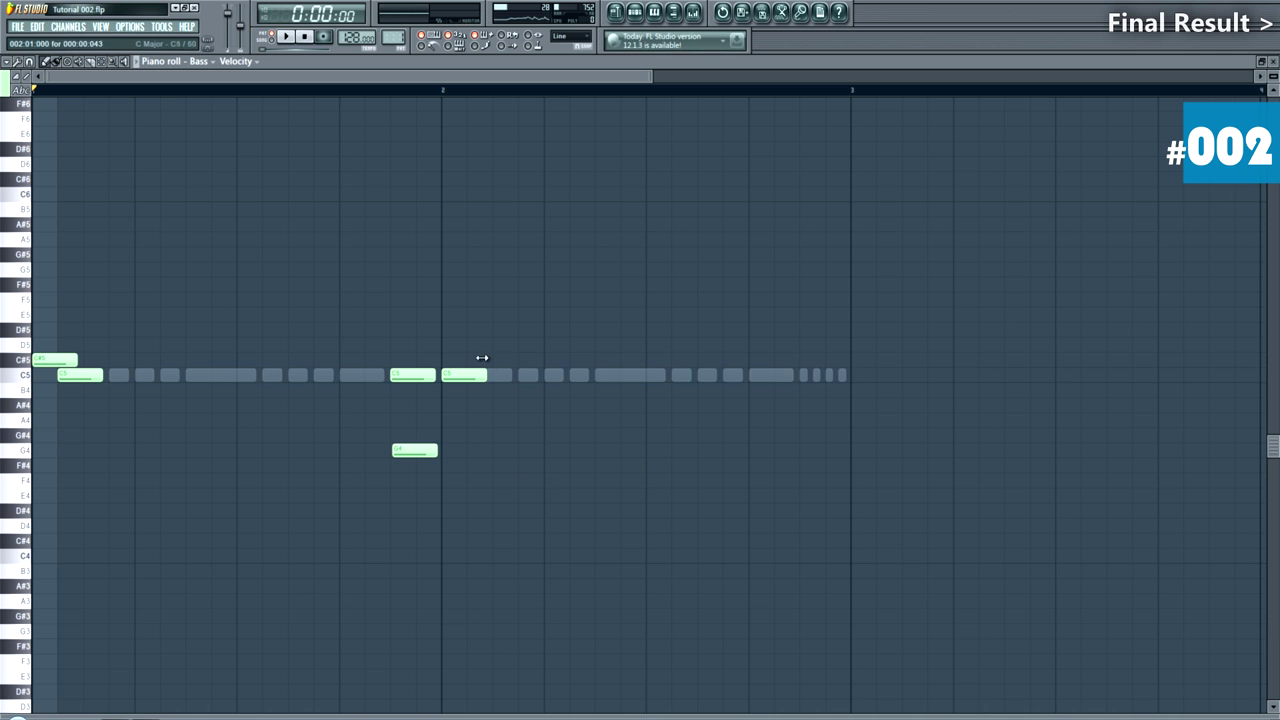
pyautogui.moveTo(486, 374); pyautogui.dragTo(831, 392)
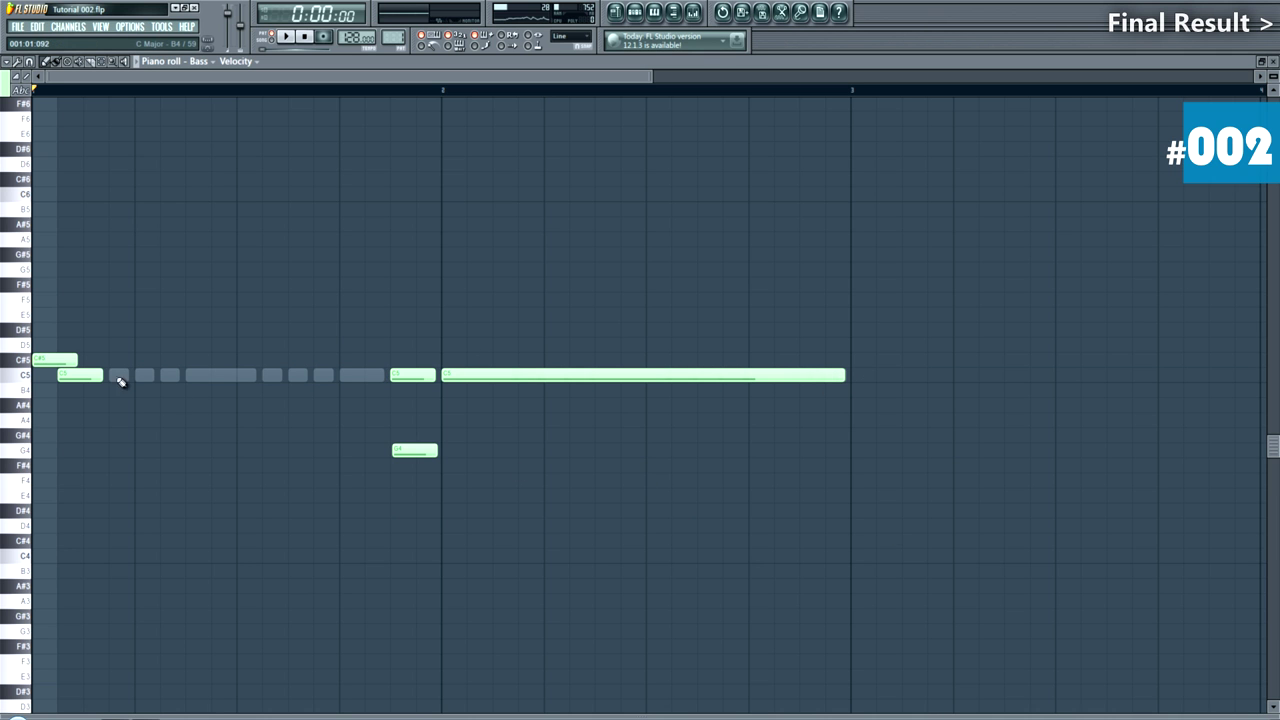
pyautogui.moveTo(99, 374); pyautogui.dragTo(354, 392)
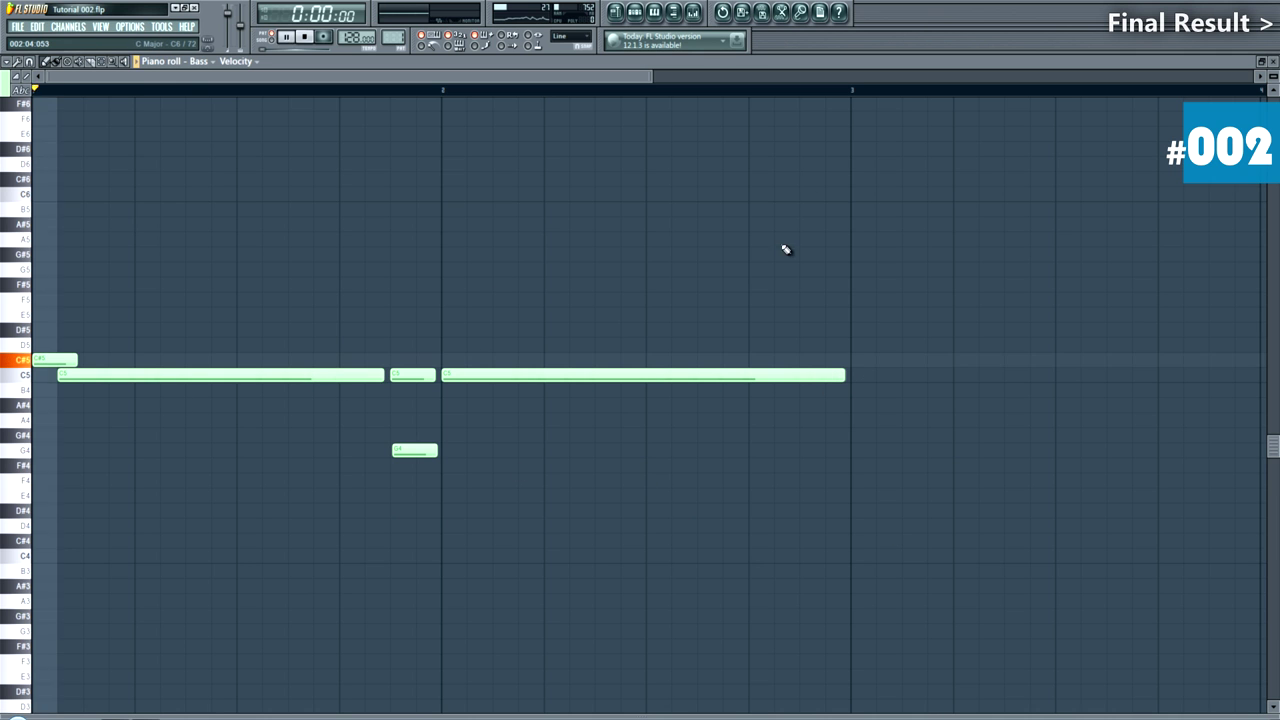
pyautogui.press('space')
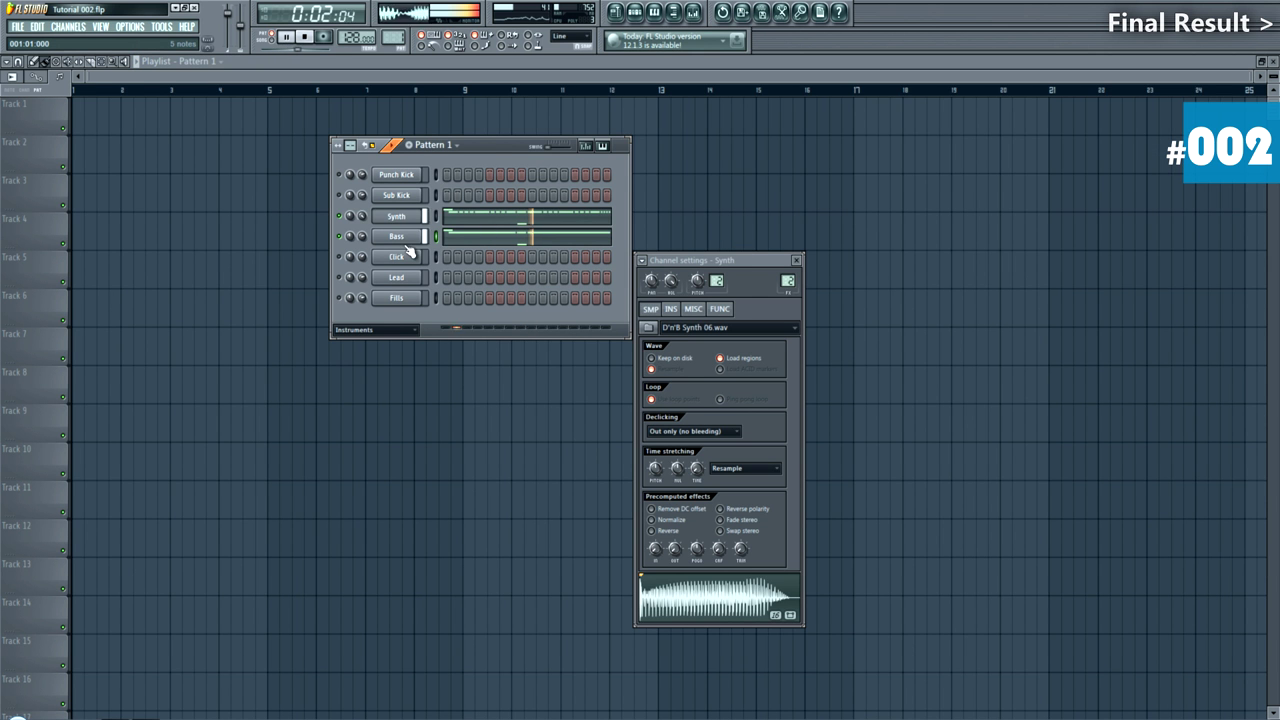
pyautogui.press('space')
# Step: Paste the Synth notes into the Click channel, delete the opening C5 and the G4, lower the first C#5 to C5 and play it
pyautogui.hotkey('ctrl', 'v')
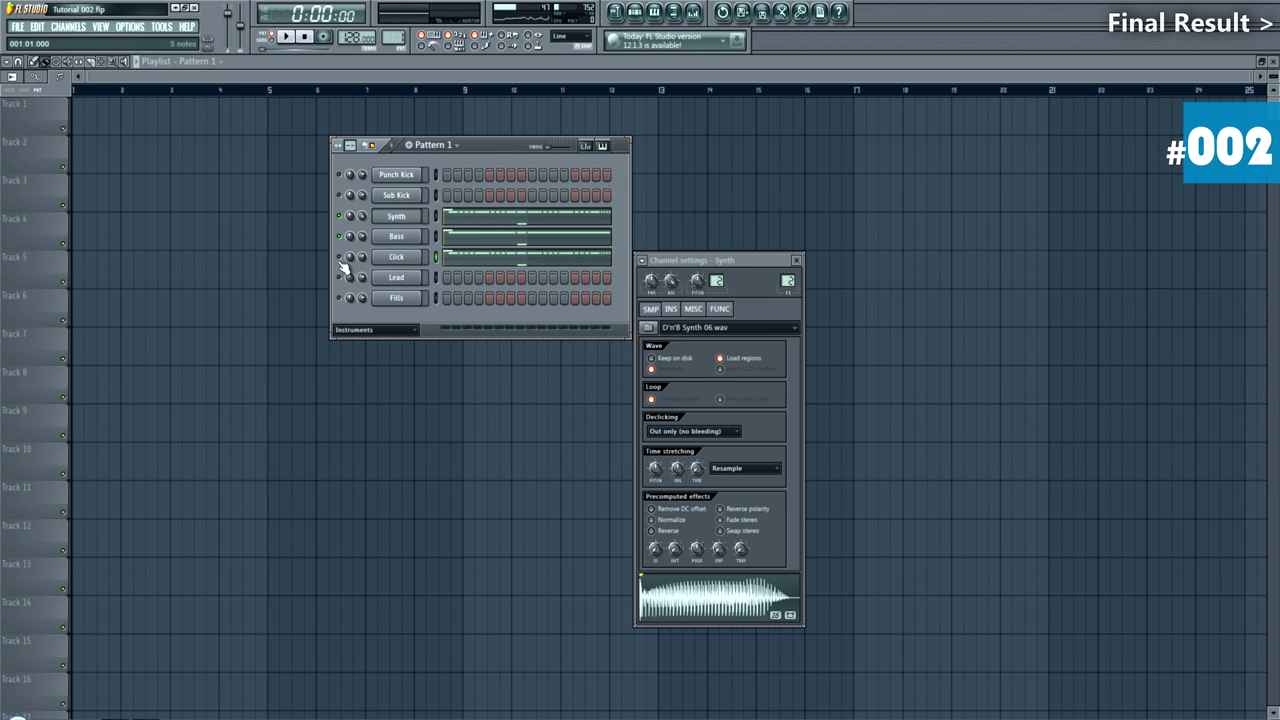
pyautogui.click(465, 260)
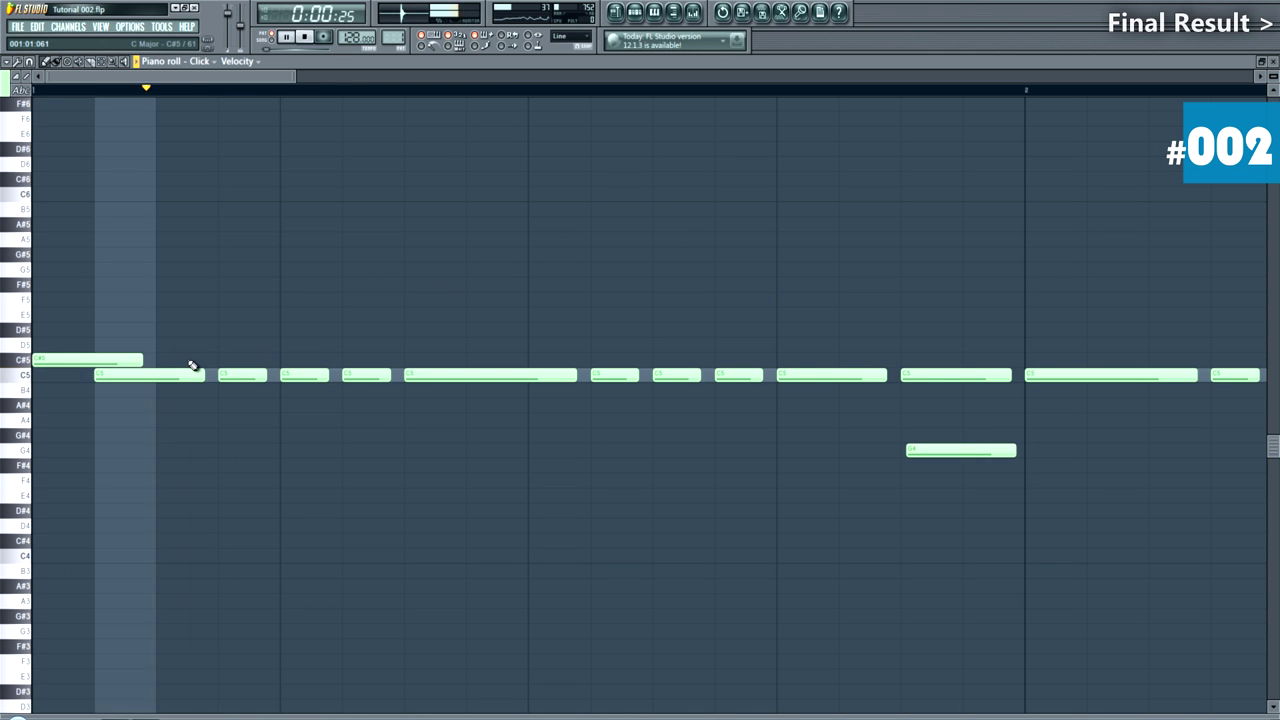
pyautogui.rightClick(127, 378)
pyautogui.moveTo(122, 364); pyautogui.dragTo(110, 390)
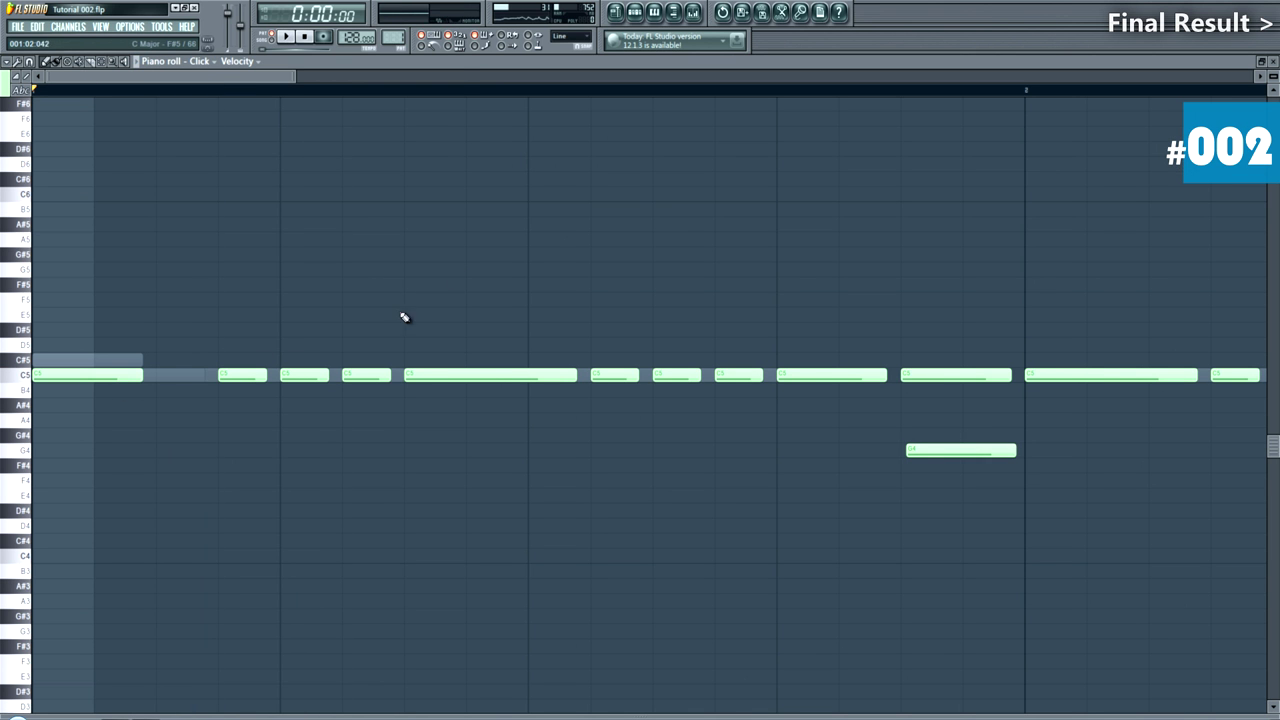
pyautogui.scroll(-2, 808, 458)
pyautogui.rightClick(572, 452)
pyautogui.scroll(-2, 752, 346)
pyautogui.press('Escape')
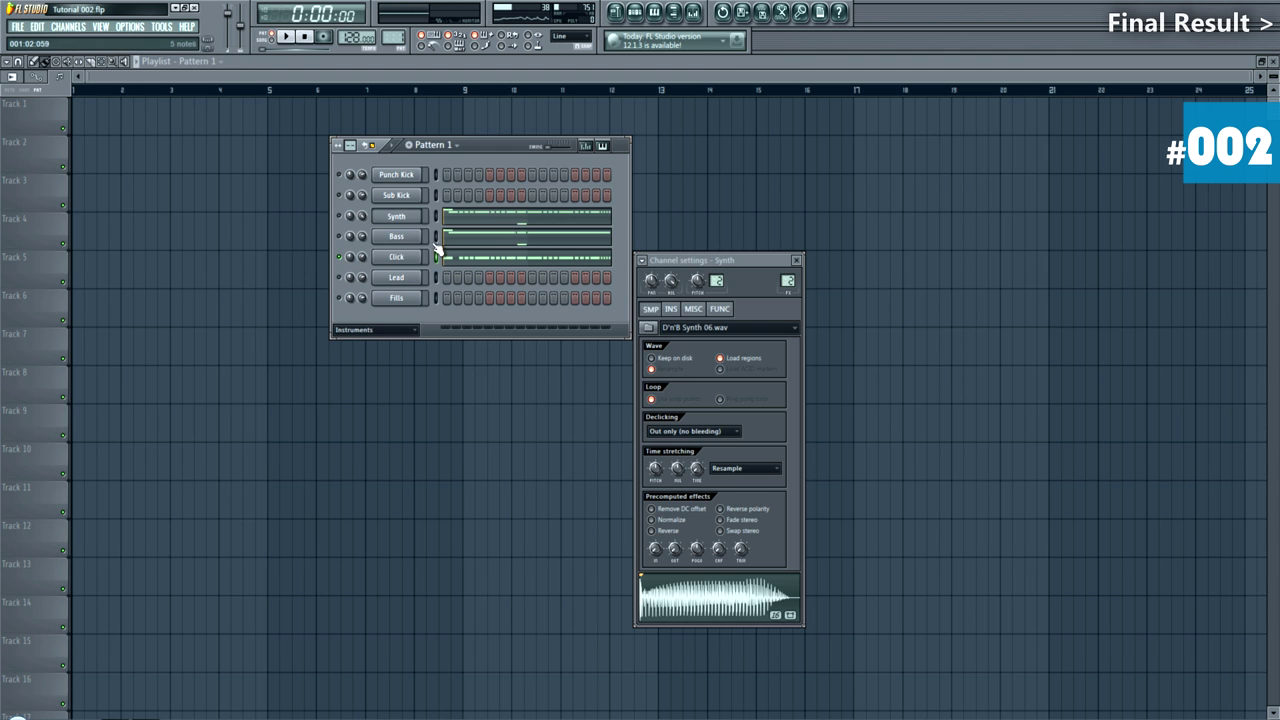
pyautogui.press('space')
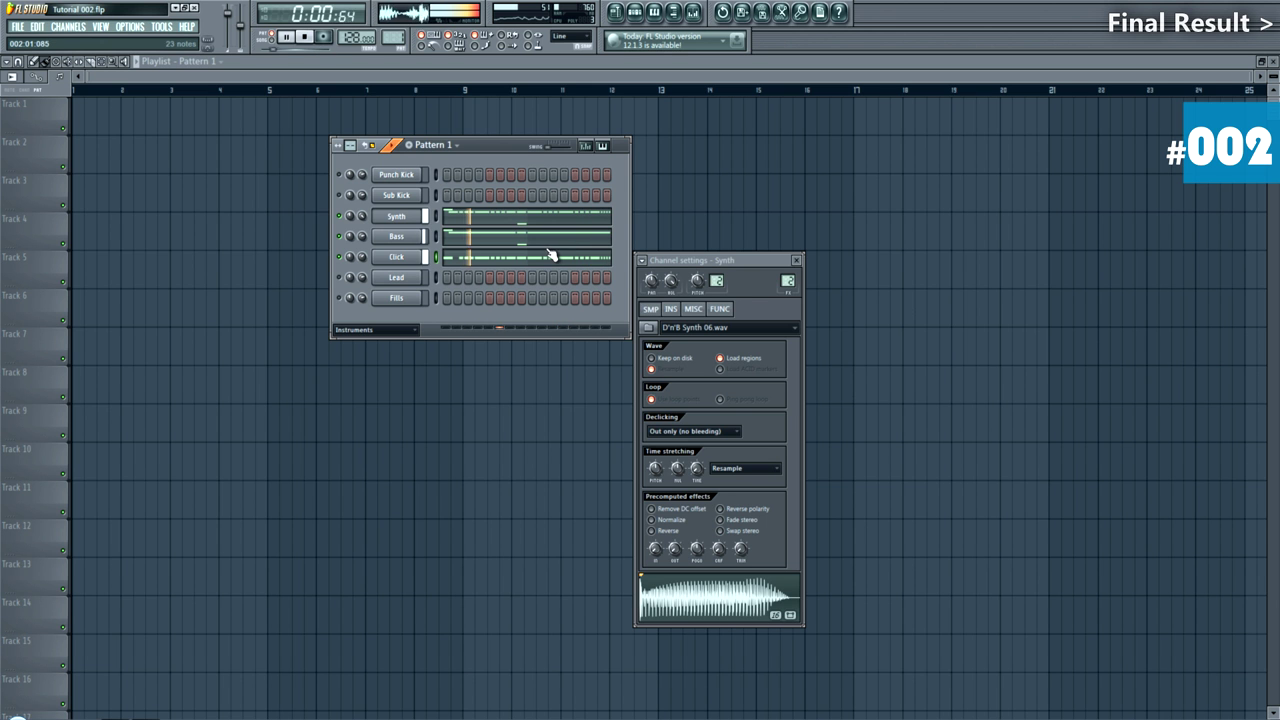
pyautogui.press('space')
# Step: Place four consecutive Pattern 1 clips on Track 1 from bar 5 to bar 13 and start the empty Pattern 2
pyautogui.moveTo(268, 188)
pyautogui.mouseDown()
pyautogui.moveTo(300, 208)
pyautogui.moveTo(309, 129)
pyautogui.moveTo(611, 126)
pyautogui.mouseUp()
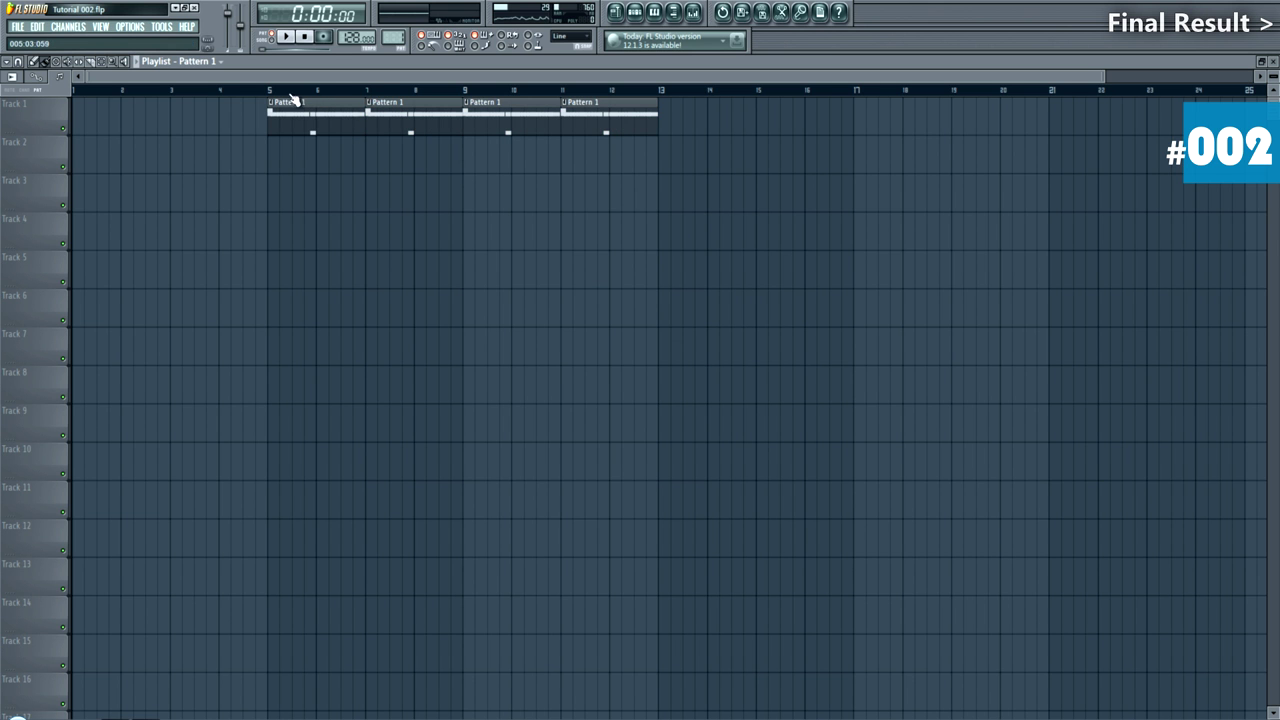
pyautogui.click(638, 13)
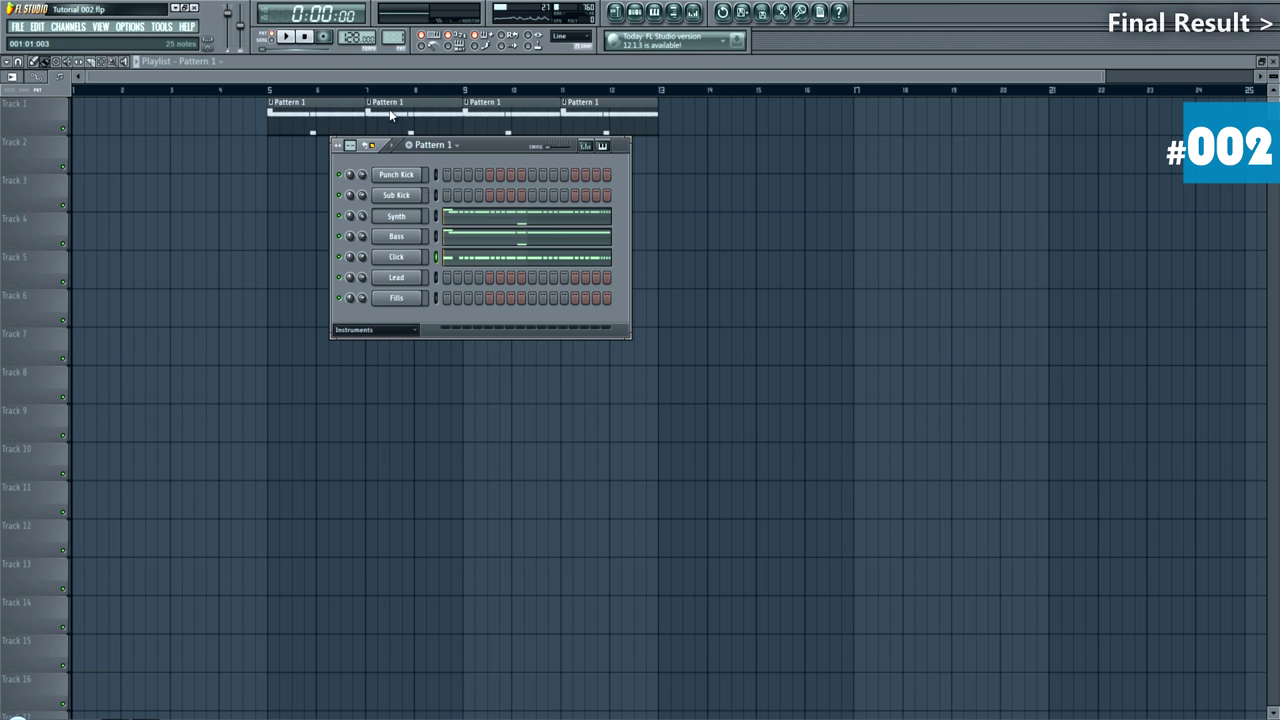
pyautogui.press('F4')
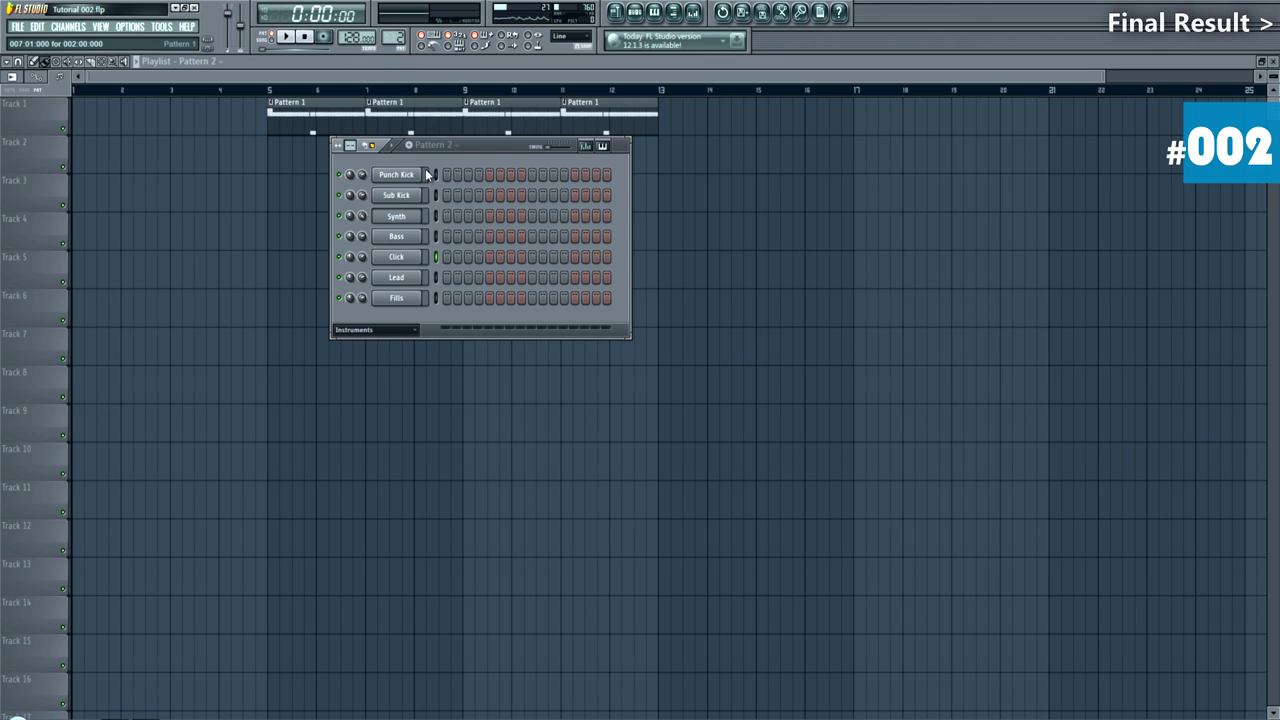
# Step: In Pattern 2, program Punch Kick and Sub Kick hits on every beat of the bar
pyautogui.click(446, 176)
pyautogui.click(446, 195)
pyautogui.click(489, 176)
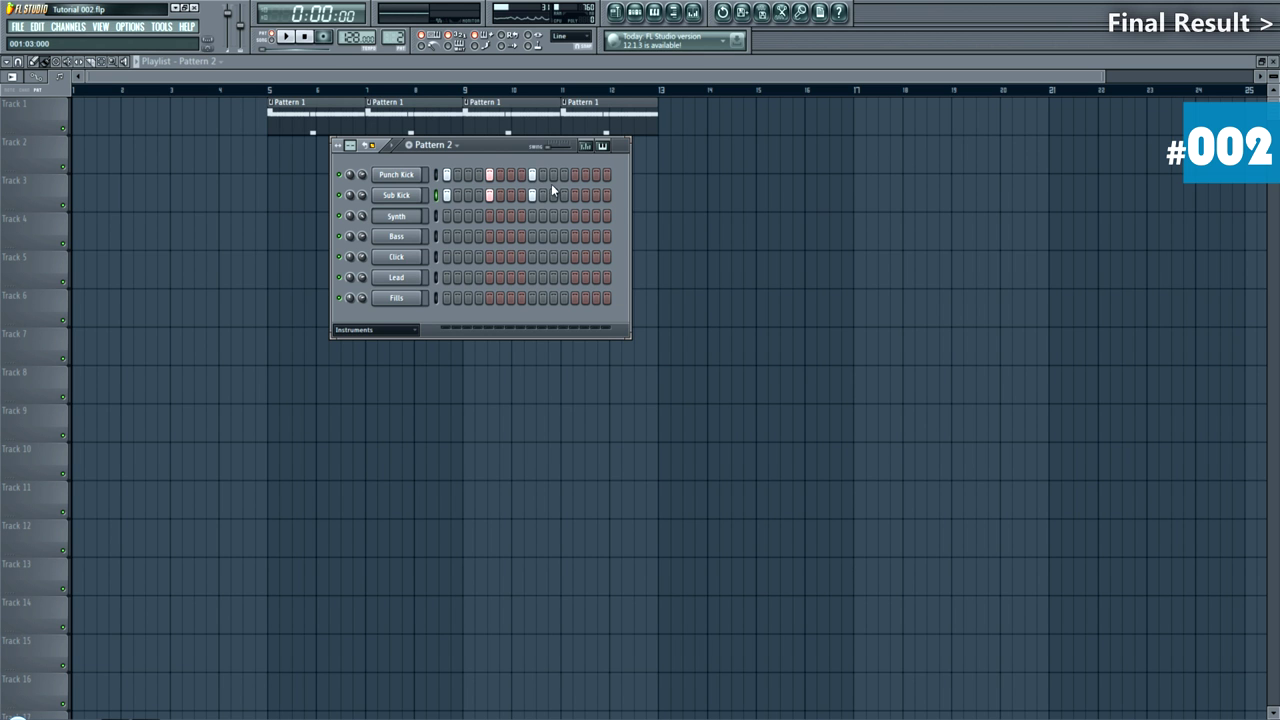
pyautogui.press('F6')
# Step: Fill Track 2 with Pattern 2 clips from bar 5 to bar 13 and play the arrangement from bar 5
pyautogui.moveTo(412, 200)
pyautogui.mouseDown()
pyautogui.moveTo(298, 157)
pyautogui.moveTo(650, 166)
pyautogui.mouseUp()
pyautogui.click(277, 92)
pyautogui.press('space')
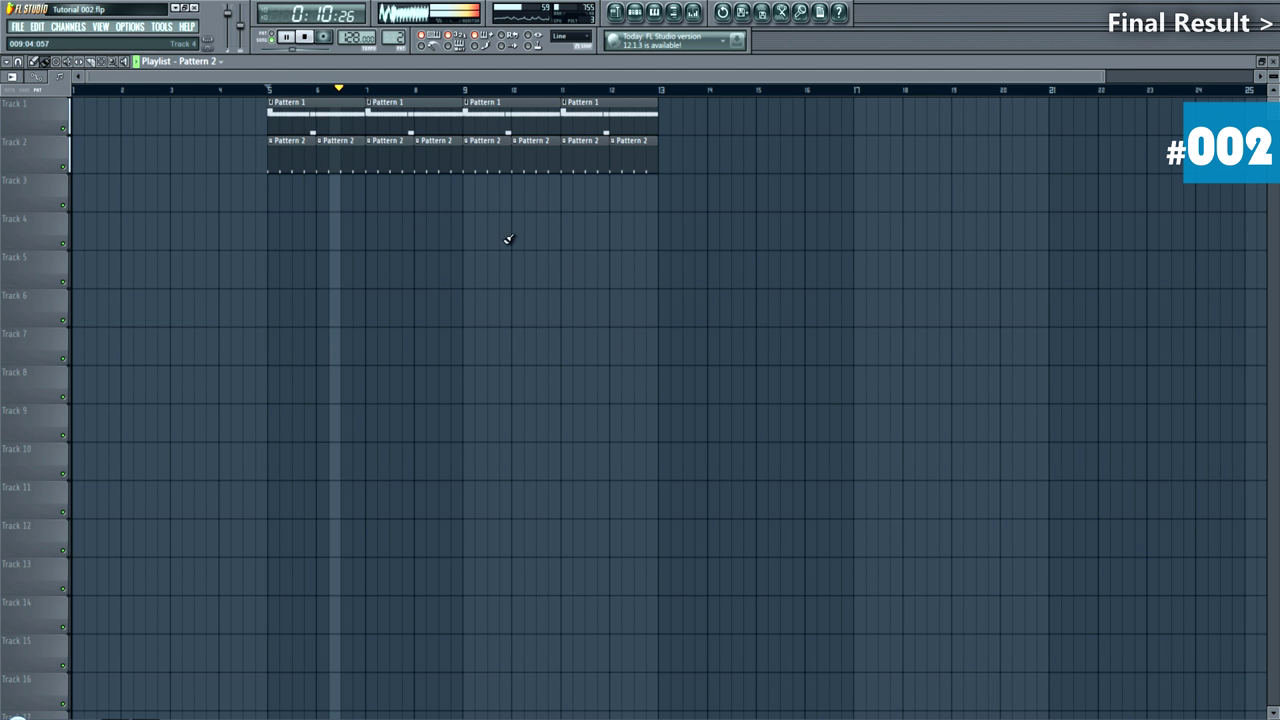
# Step: Turn the Pattern 2 clip at bar 8 on Track 2 into its own unique pattern and stop playback
pyautogui.scroll(3, 469, 234)
pyautogui.click(378, 142)
pyautogui.click(429, 183)
pyautogui.press('F6')
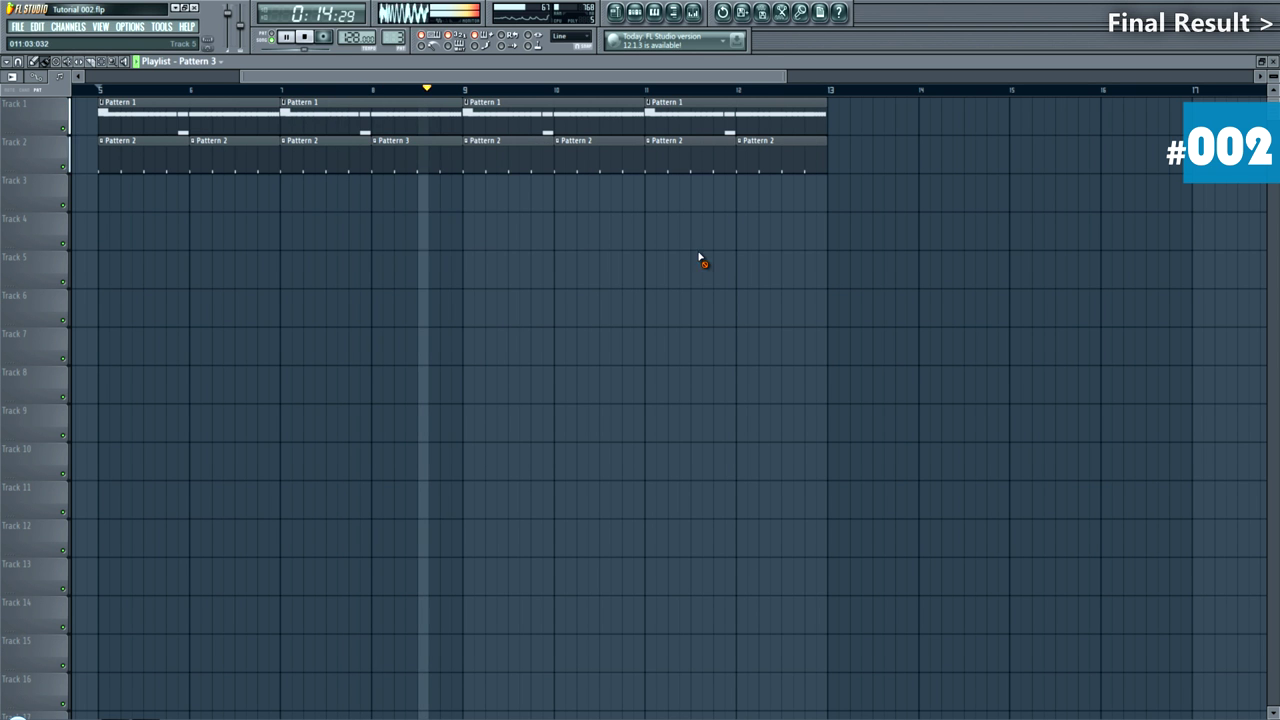
pyautogui.press('space')
# Step: Shorten the second Pattern 1 clip on Track 1 to end one beat before bar 9 and play the transition
pyautogui.moveTo(460, 124); pyautogui.dragTo(441, 124)
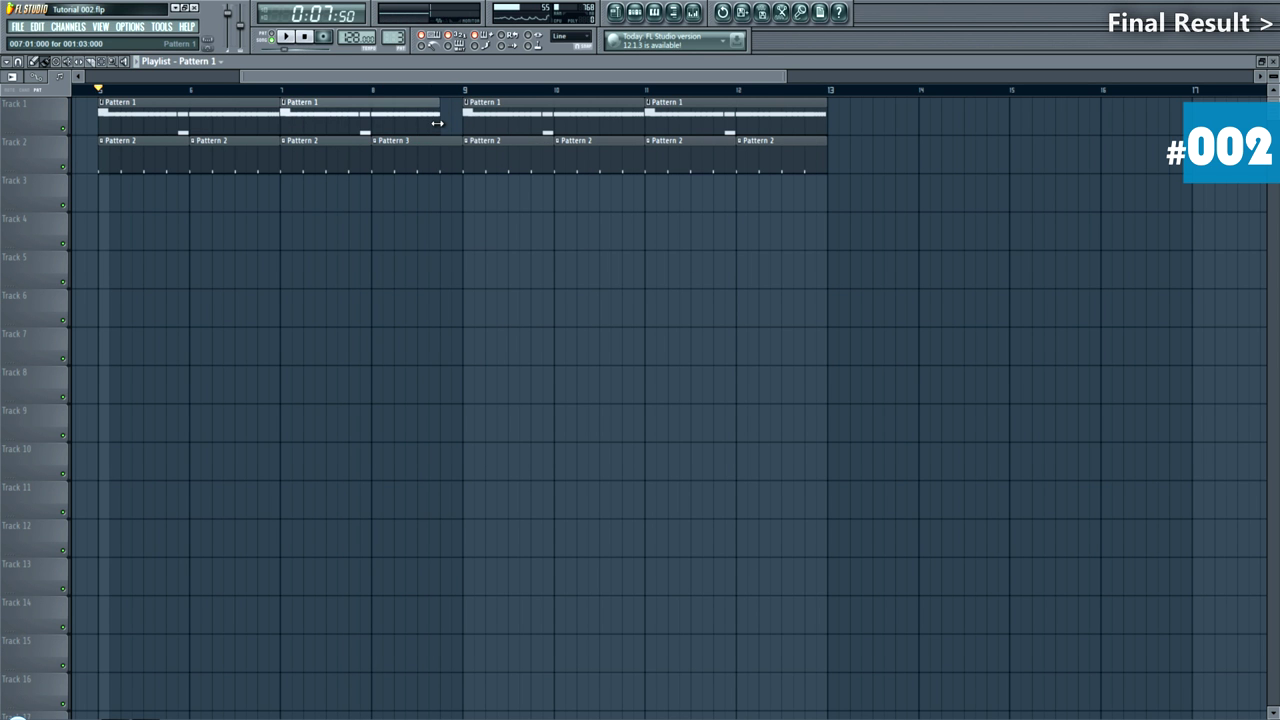
pyautogui.rightClick(485, 166)
pyautogui.hotkey('ctrl', 'z')
pyautogui.click(421, 89)
pyautogui.press('space')
pyautogui.press('space')
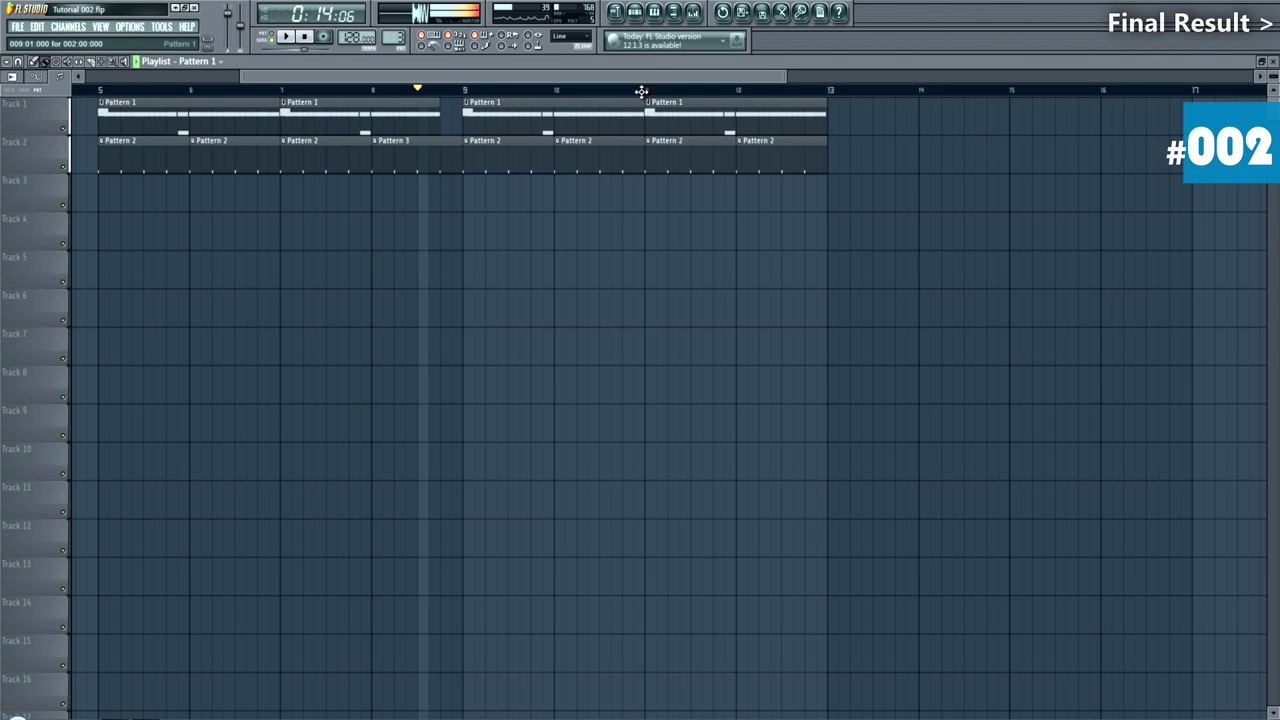
# Step: Place the Vocal Shot audio clip on Track 3 over the last half-beat of bar 8, ending at bar 9
pyautogui.click(635, 12)
pyautogui.click(375, 330)
pyautogui.click(362, 360)
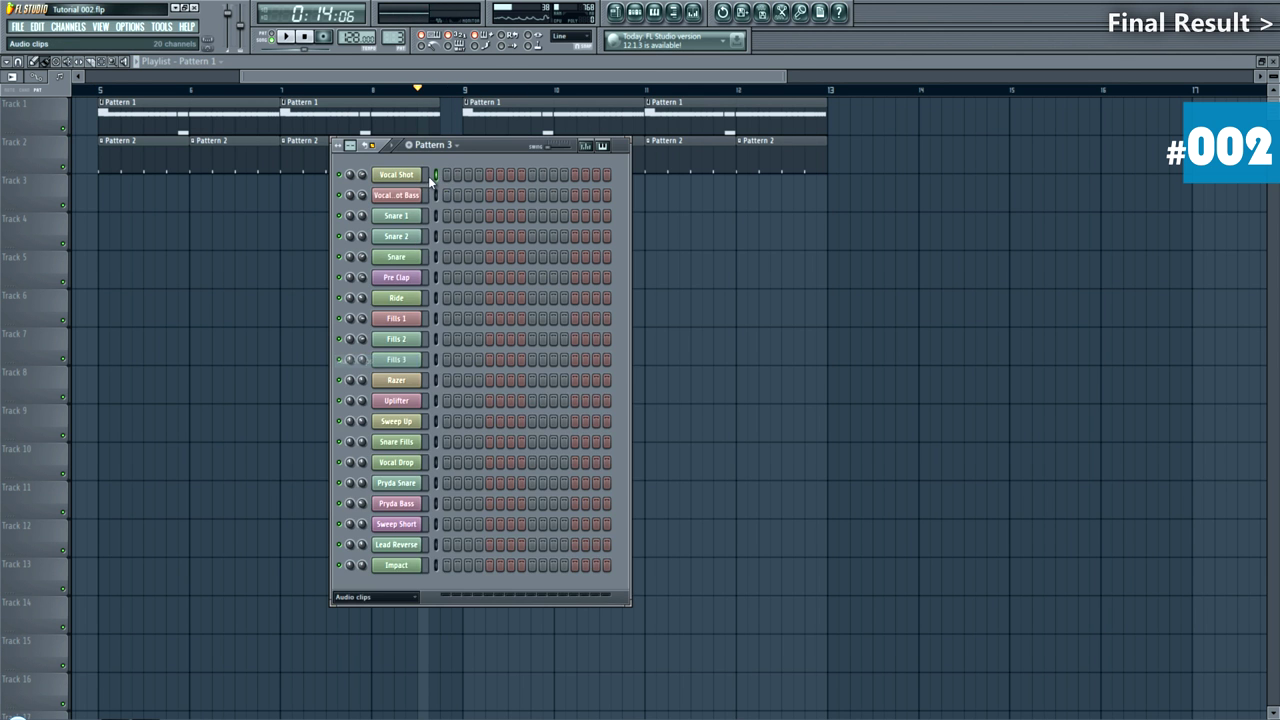
pyautogui.click(410, 180)
pyautogui.click(701, 220)
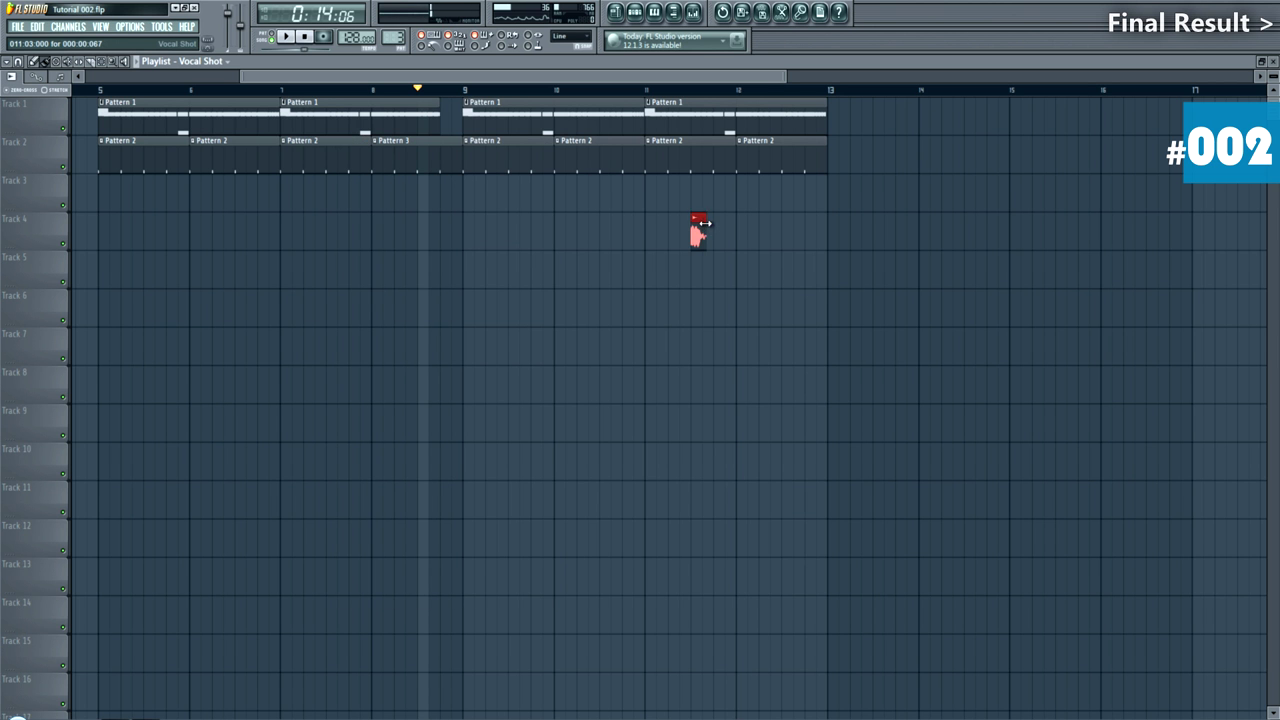
pyautogui.moveTo(697, 228); pyautogui.dragTo(456, 170)
pyautogui.keyDown('ctrl'); pyautogui.scroll(3, 438, 297); pyautogui.keyUp('ctrl')
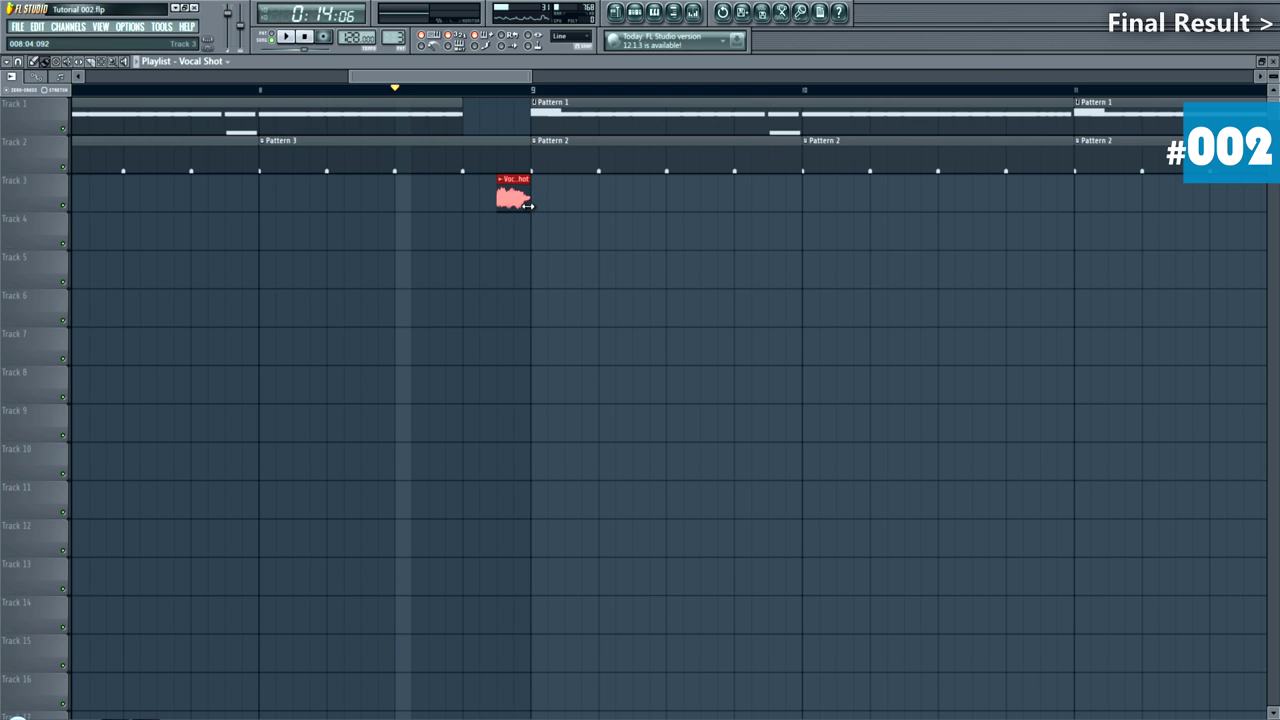
pyautogui.keyDown('ctrl'); pyautogui.scroll(2, 533, 198); pyautogui.keyUp('ctrl')
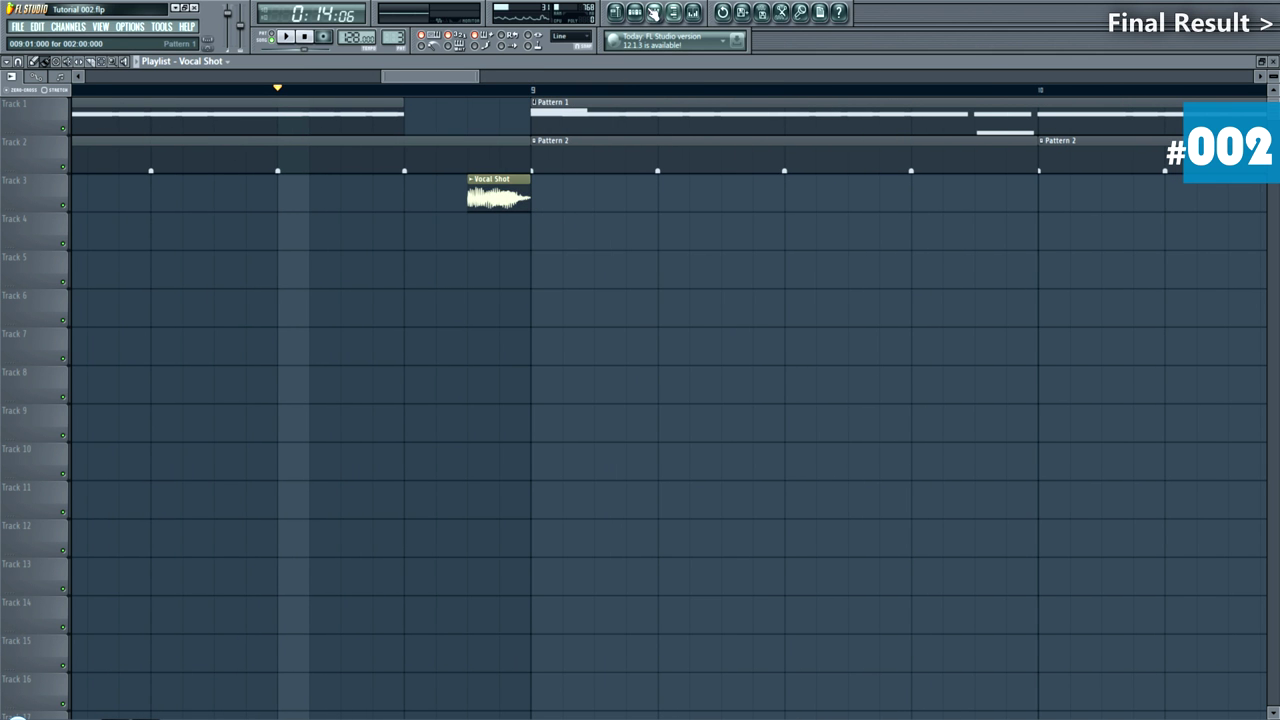
# Step: Place the Vocal Shot Bass audio clip on Track 4 directly beneath the Vocal Shot clip, ending at bar 9
pyautogui.click(638, 13)
pyautogui.click(399, 198)
pyautogui.click(733, 205)
pyautogui.moveTo(765, 205); pyautogui.dragTo(518, 222)
pyautogui.moveTo(735, 235); pyautogui.dragTo(529, 255)
pyautogui.scroll(-5, 806, 320)
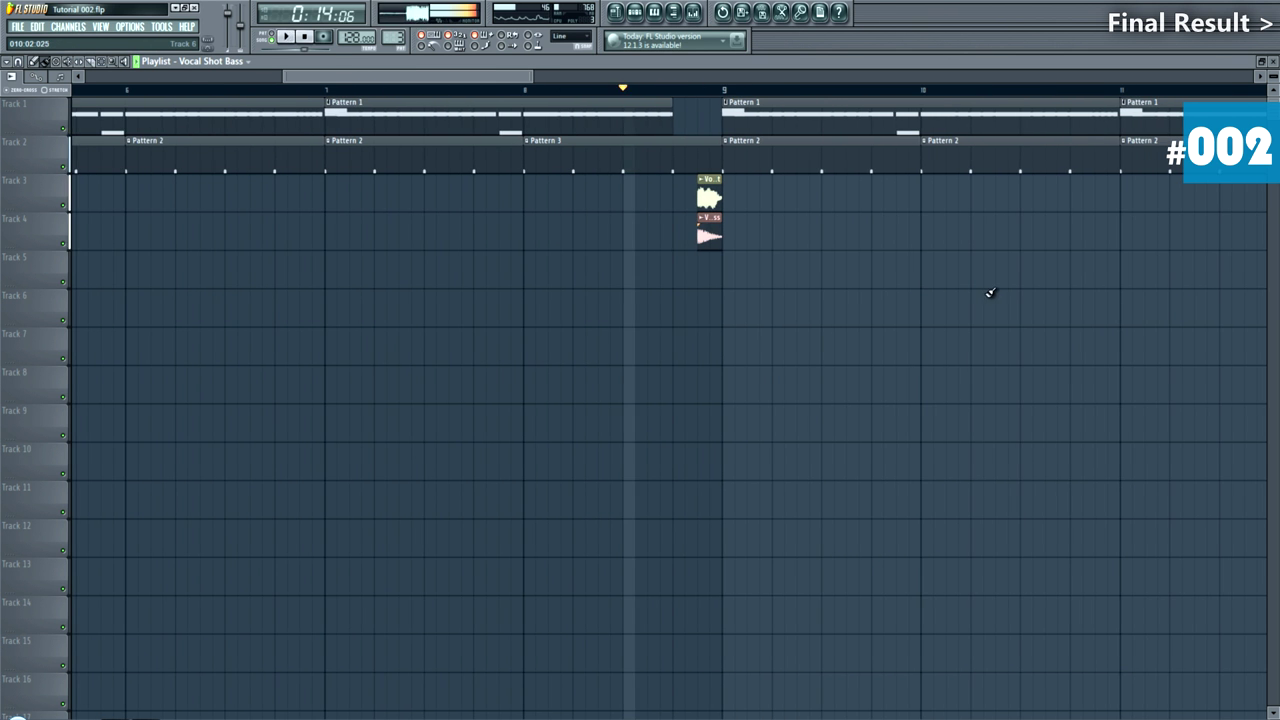
# Step: Place the Snare 1, Snare 2 and Snare audio clips on Tracks 5, 6 and 7 at beat 4 of bar 8
pyautogui.click(635, 11)
pyautogui.click(408, 217)
pyautogui.moveTo(829, 232); pyautogui.dragTo(570, 284)
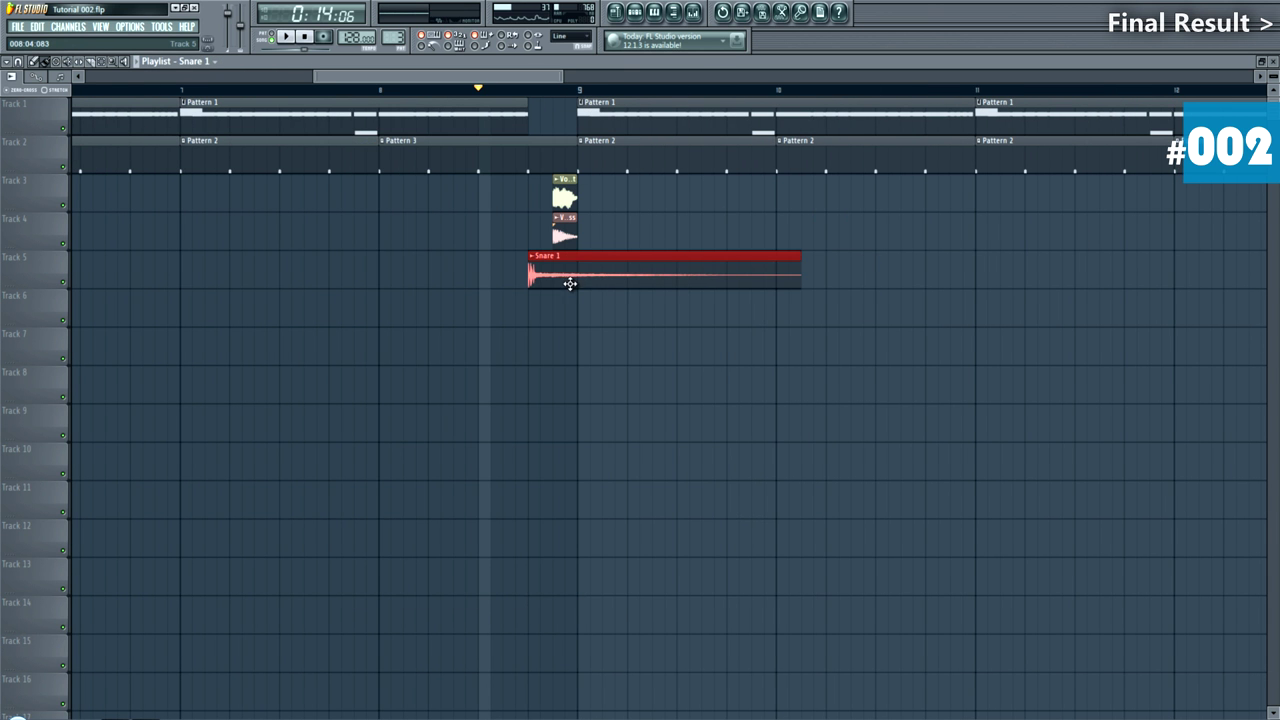
pyautogui.click(635, 11)
pyautogui.moveTo(383, 243); pyautogui.dragTo(581, 318)
pyautogui.click(621, 11)
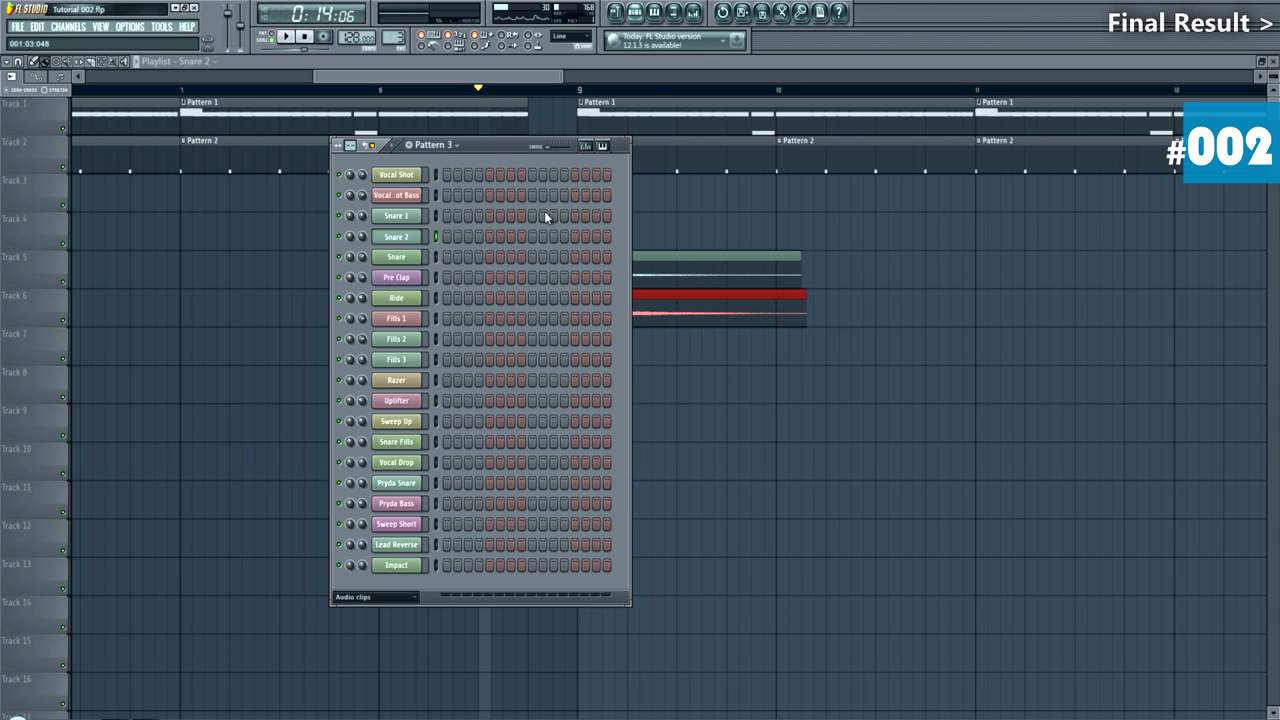
pyautogui.moveTo(406, 255); pyautogui.dragTo(534, 351)
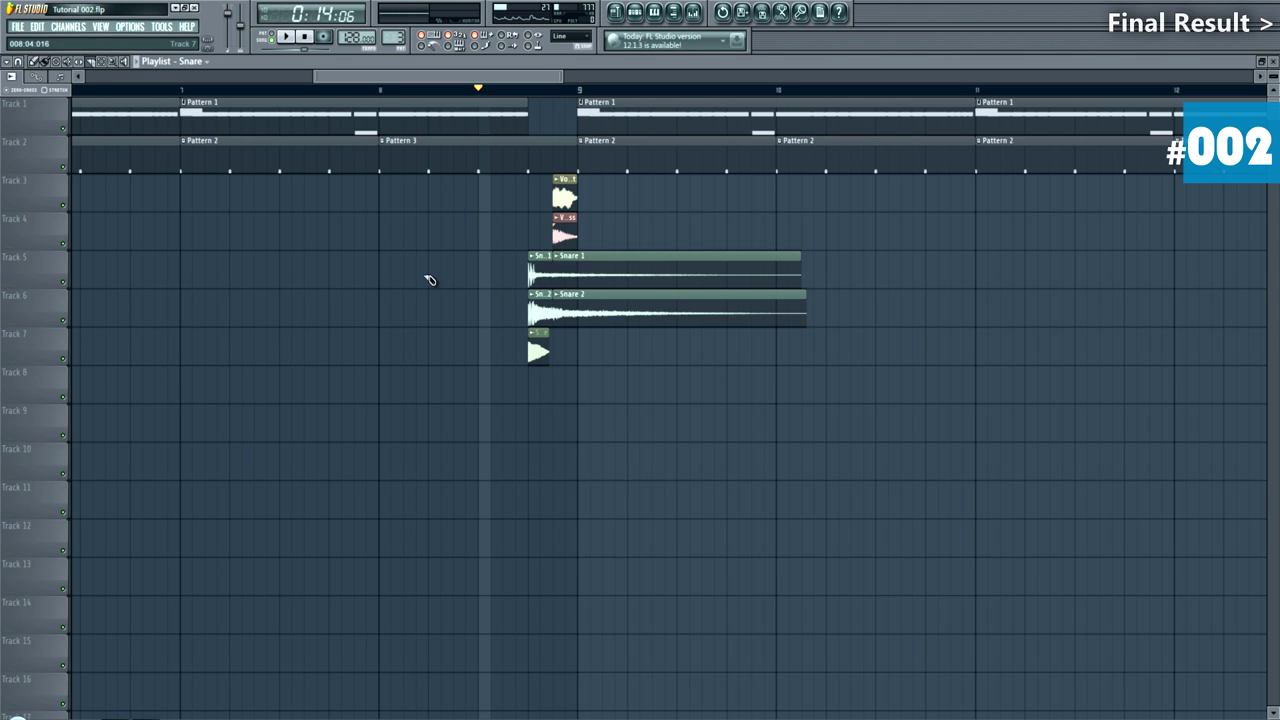
# Step: Delete the sliced-off tails of Snare 1 and Snare 2 after their first half-beat and play the transition
pyautogui.rightClick(652, 309)
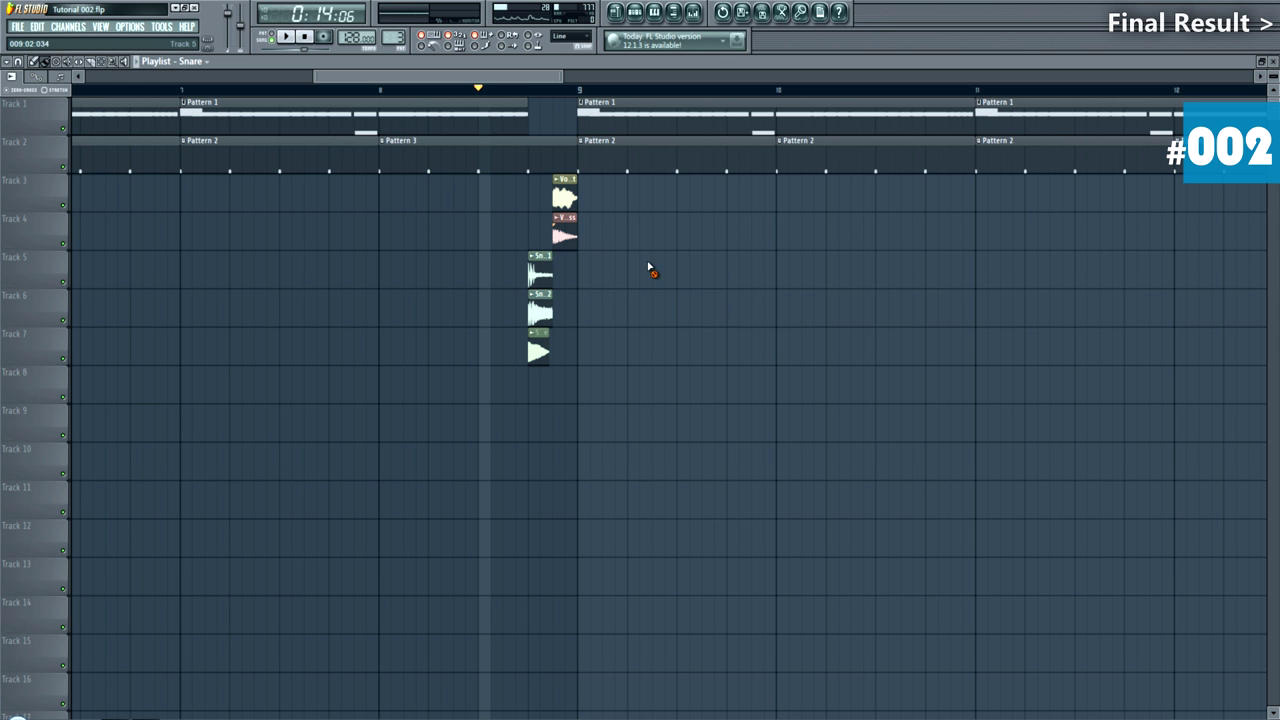
pyautogui.press('space')
pyautogui.press('space')
# Step: Lay Ride clips on every beat of Track 8 from bar 9 to bar 12, clear those beyond it and start playback
pyautogui.scroll(-4, 329, 300)
pyautogui.click(640, 14)
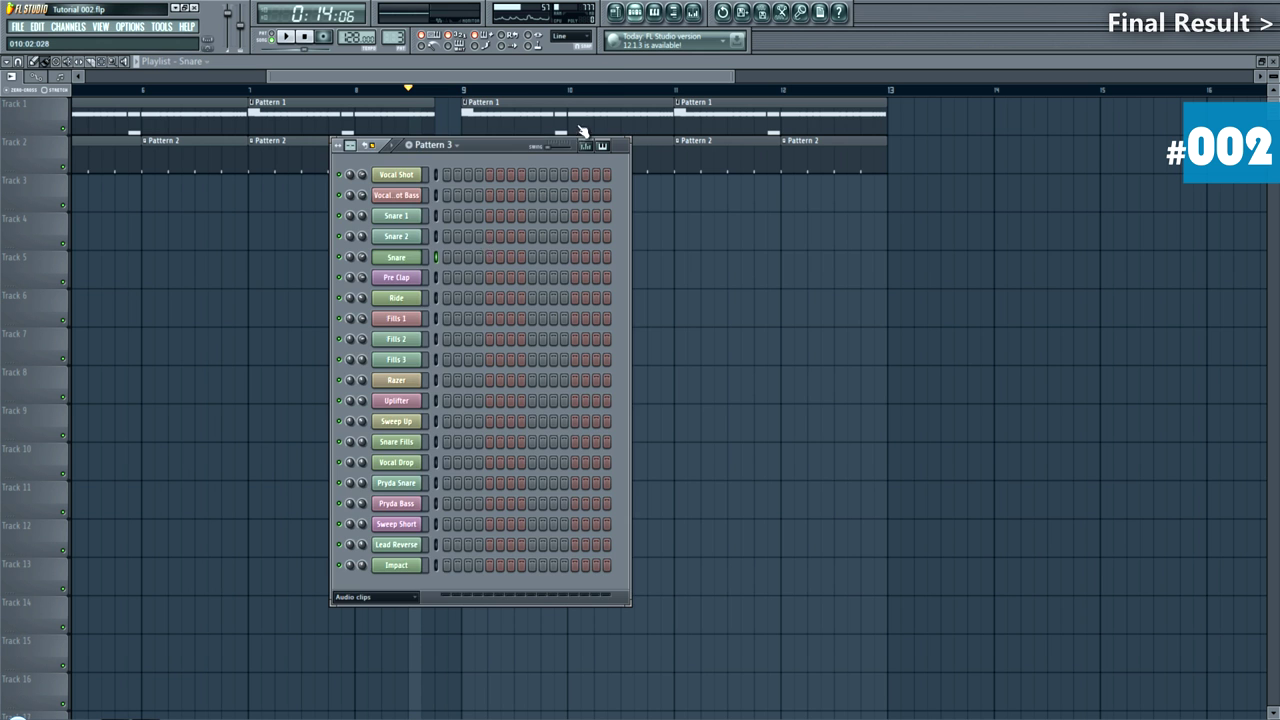
pyautogui.click(416, 302)
pyautogui.moveTo(711, 209)
pyautogui.mouseDown()
pyautogui.moveTo(607, 311)
pyautogui.moveTo(477, 397)
pyautogui.moveTo(872, 377)
pyautogui.mouseUp()
pyautogui.rightClick(847, 384)
pyautogui.rightClick(822, 388)
pyautogui.rightClick(800, 387)
pyautogui.press('space')
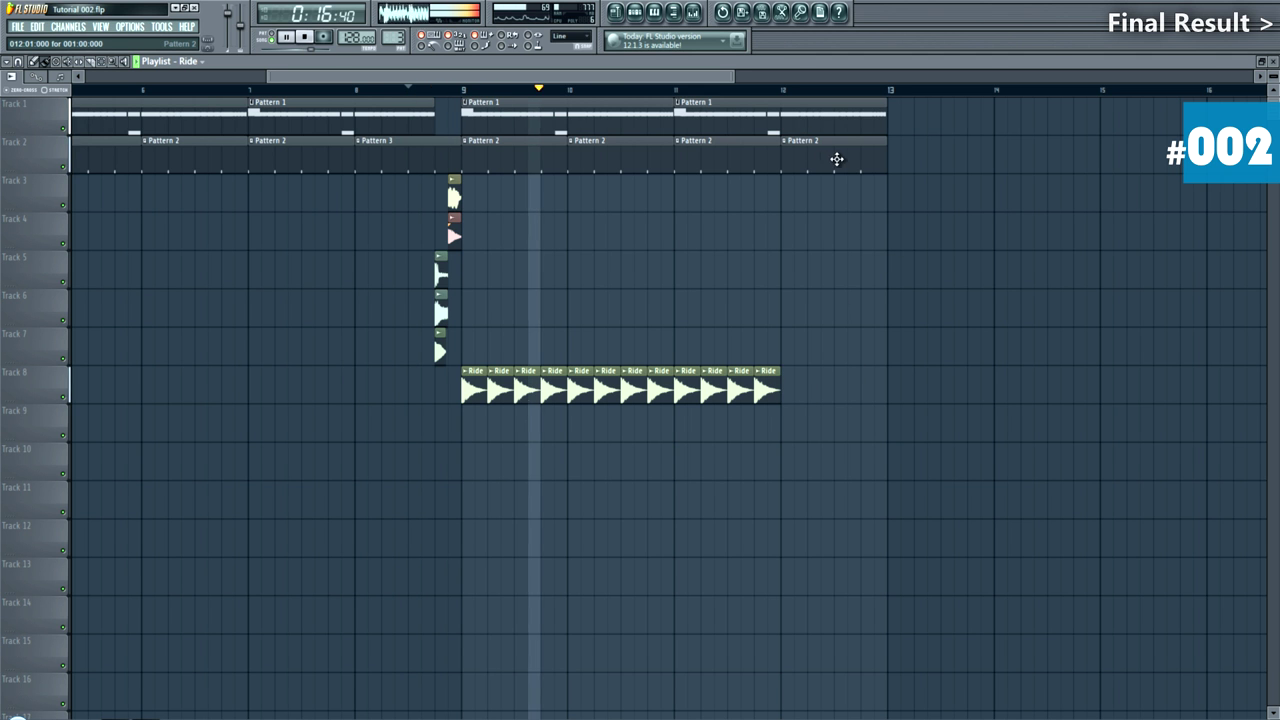
# Step: Delete the bar 12 Pattern 2 clip, shorten the last Pattern 1 clip to end at bar 12 and stop playback
pyautogui.rightClick(843, 159)
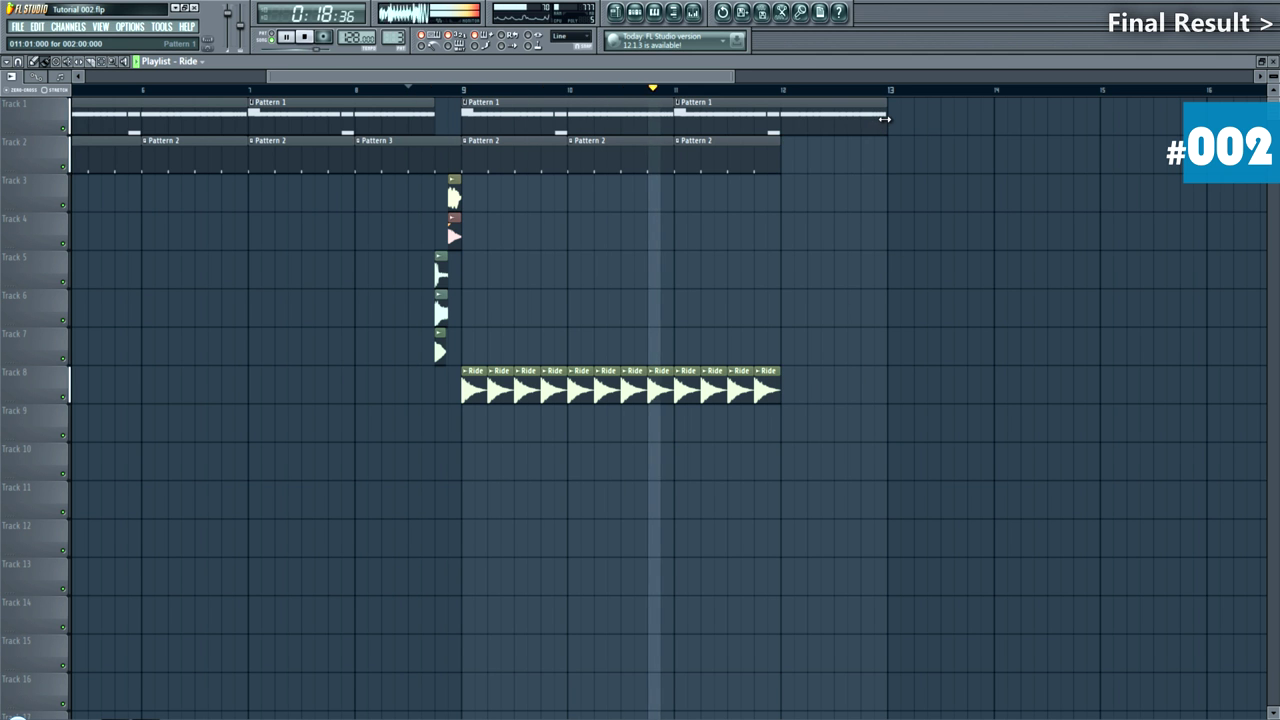
pyautogui.moveTo(885, 113); pyautogui.dragTo(783, 117)
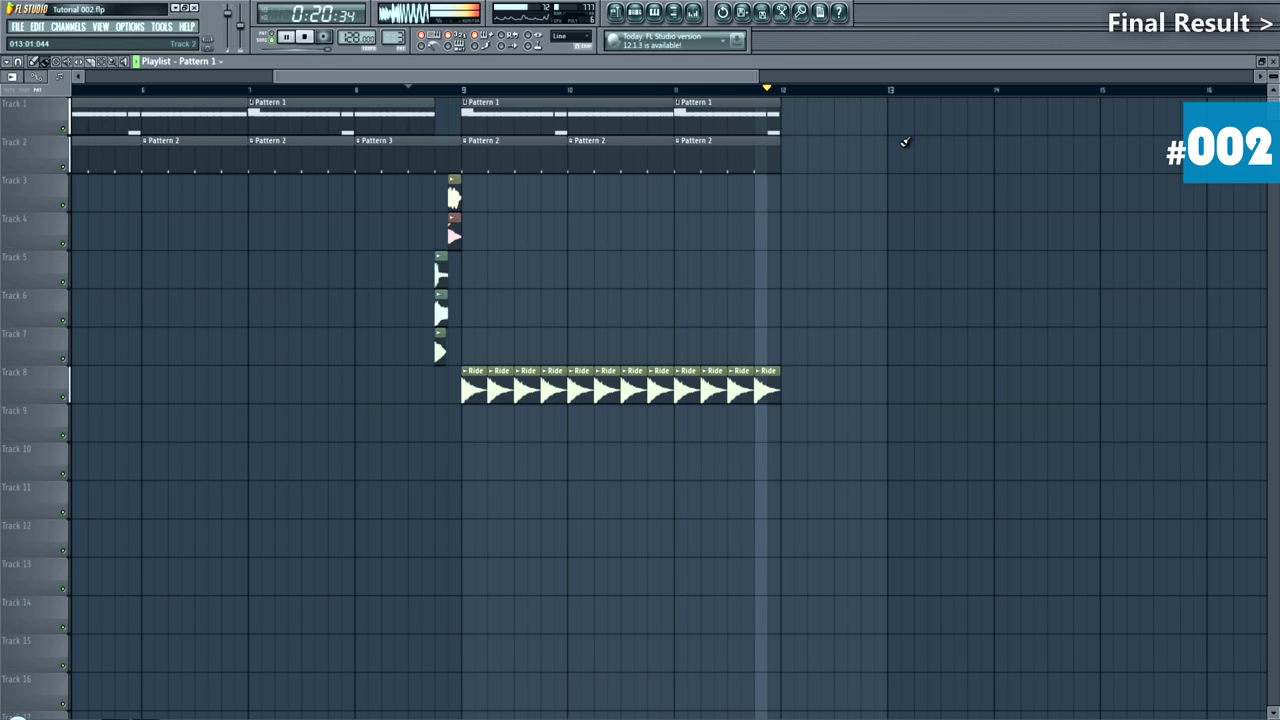
pyautogui.press('space')
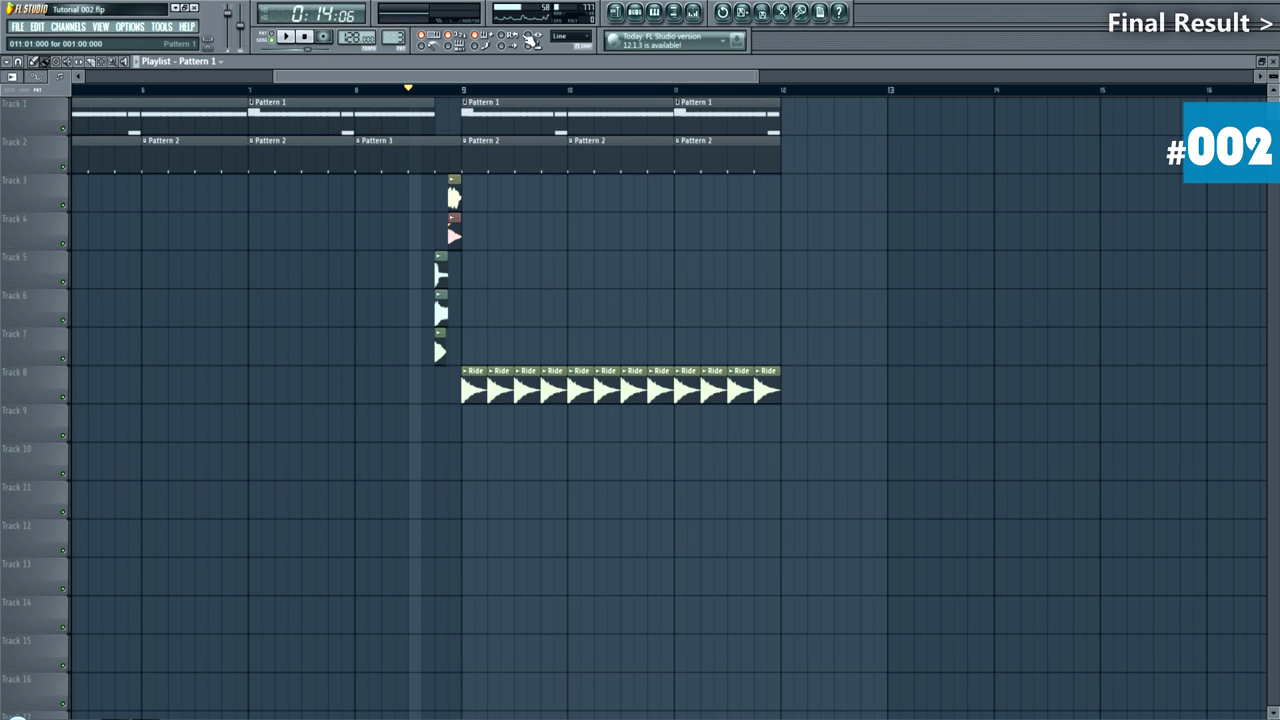
# Step: Paste the Pattern 1 Synth notes into the Fills channel of the empty Pattern 4 and play it
pyautogui.click(633, 13)
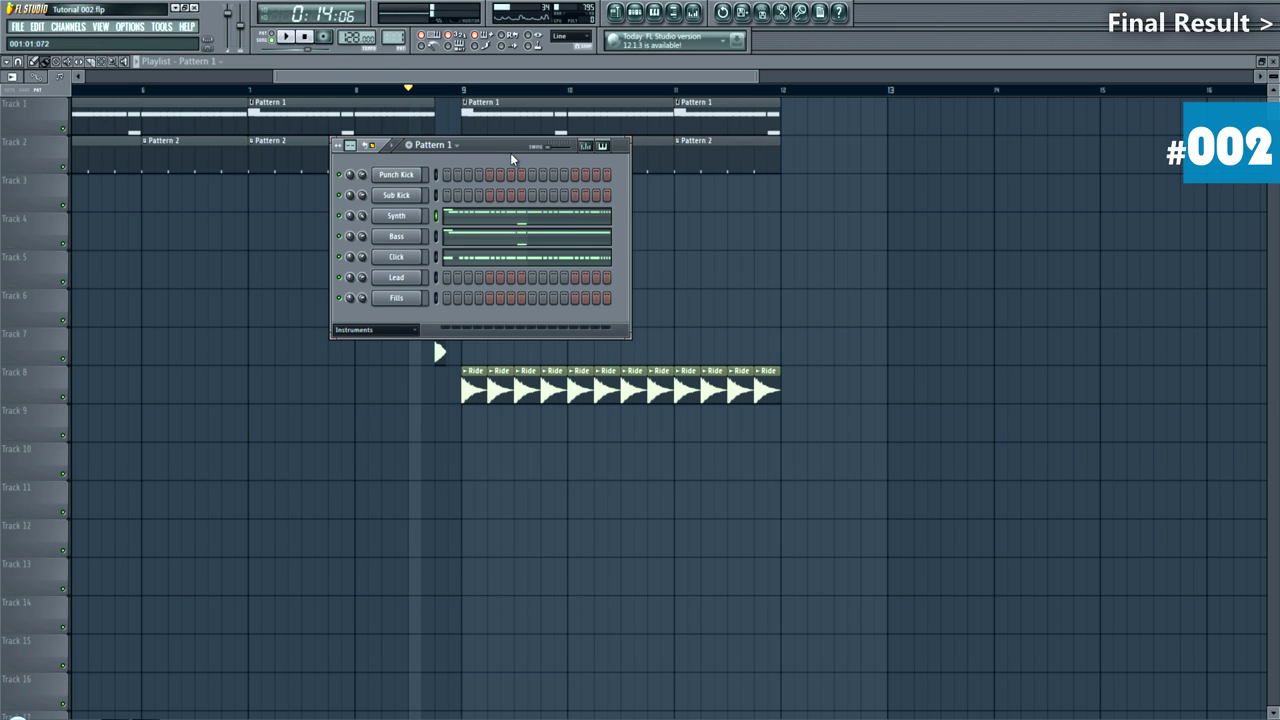
pyautogui.press('F4')
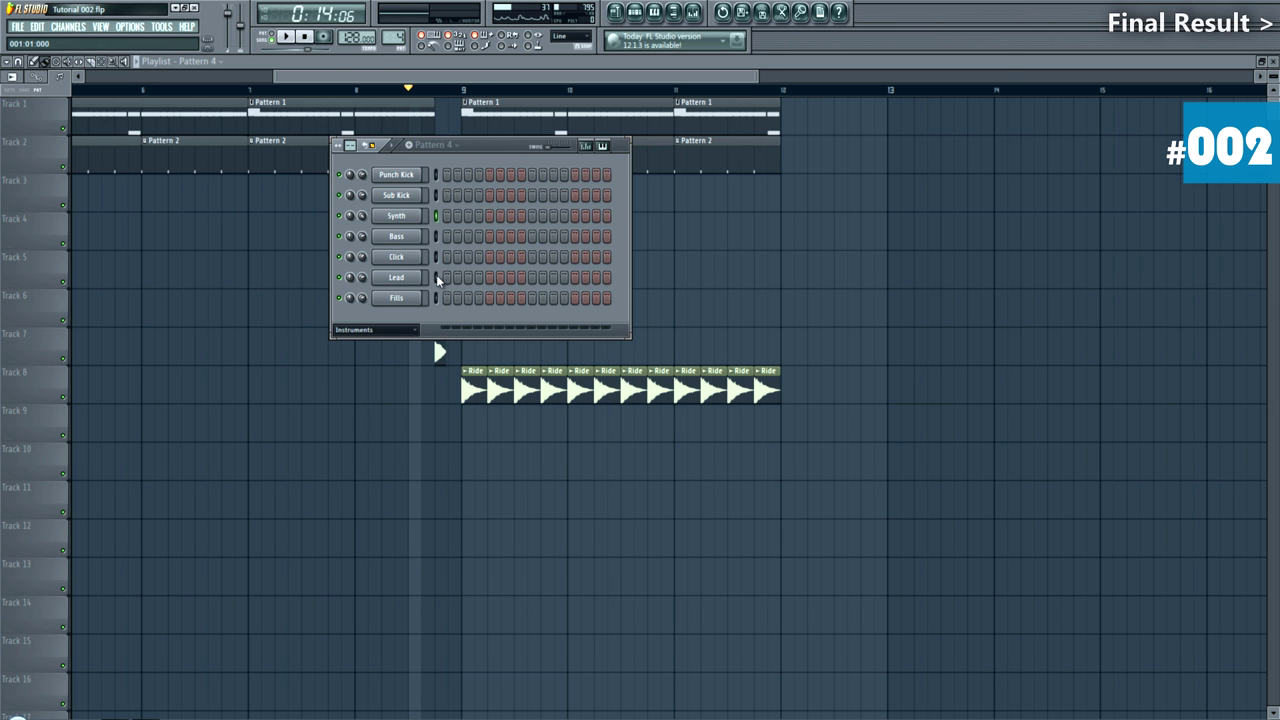
pyautogui.rightClick(410, 297)
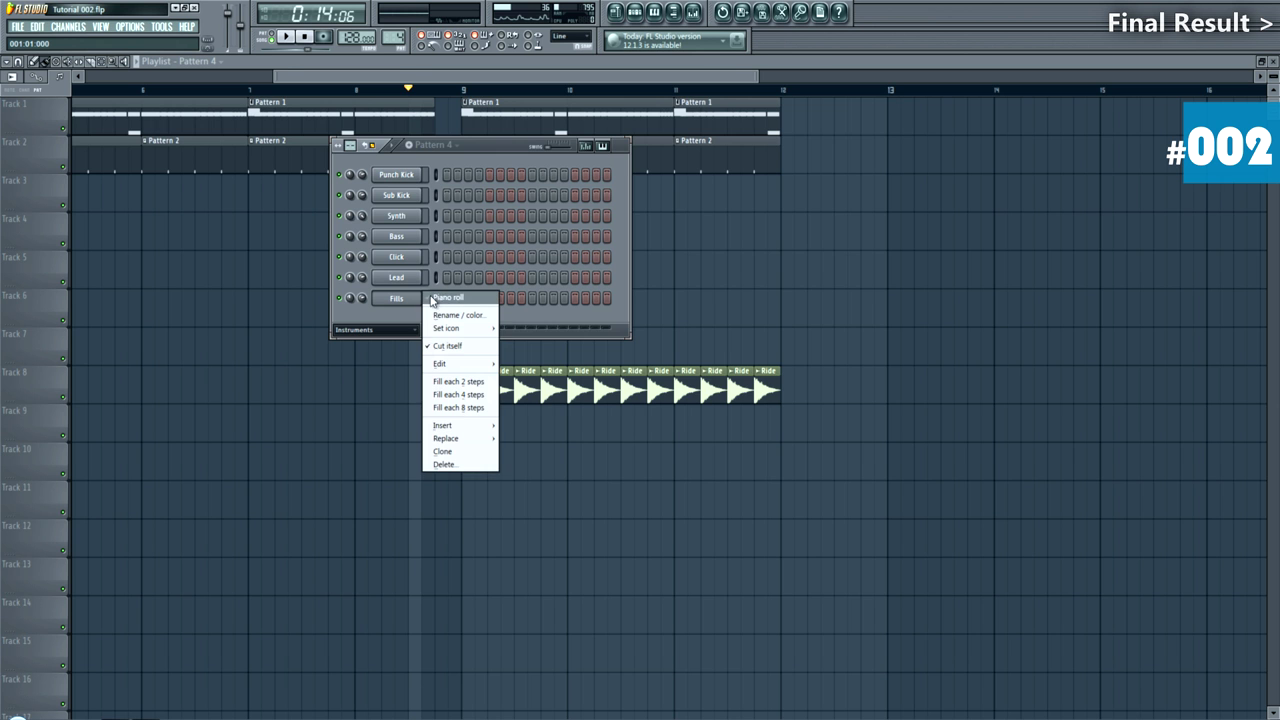
pyautogui.click(425, 295)
pyautogui.press('Escape')
pyautogui.hotkey('ctrl', 'v')
pyautogui.click(282, 35)
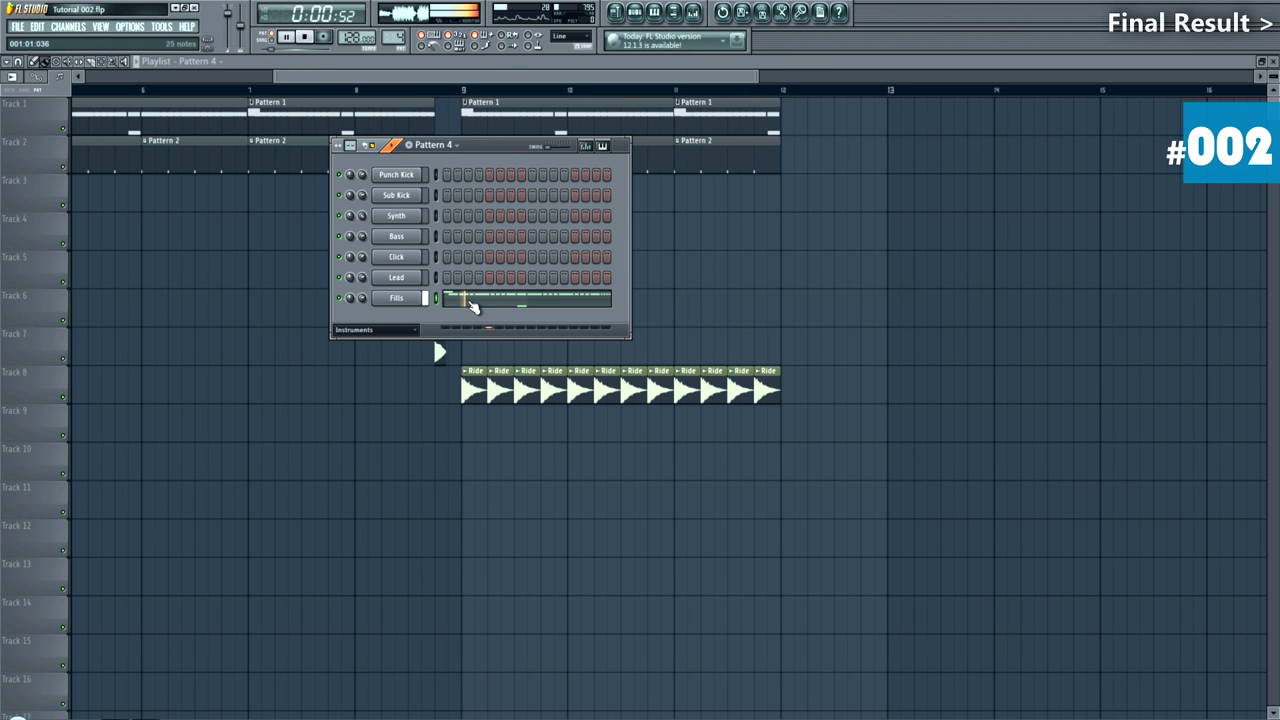
# Step: In the Fills notes, lower the opening note to C5 and delete the G4 and all notes after the bar 1 beat 4 C5
pyautogui.click(476, 298)
pyautogui.scroll(-2, 137, 450)
pyautogui.moveTo(72, 361); pyautogui.dragTo(87, 378)
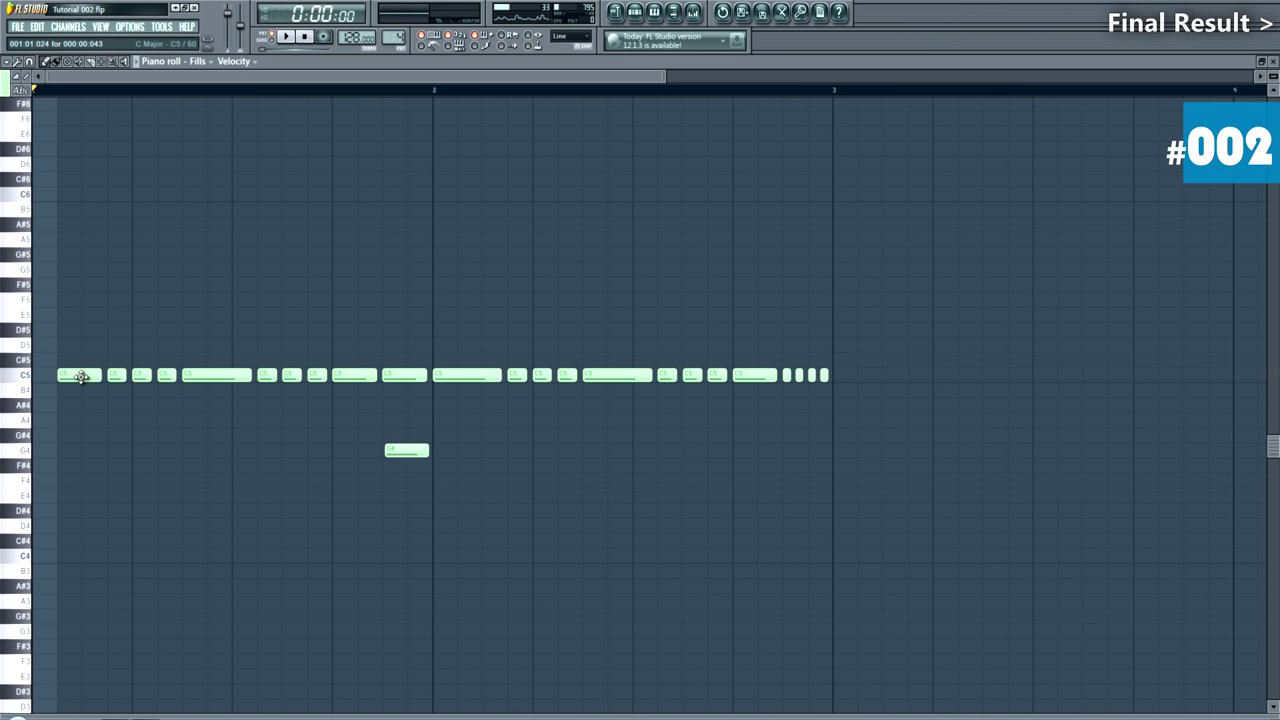
pyautogui.press('space')
pyautogui.rightClick(415, 450)
pyautogui.moveTo(474, 367); pyautogui.dragTo(990, 430)
pyautogui.press('Delete')
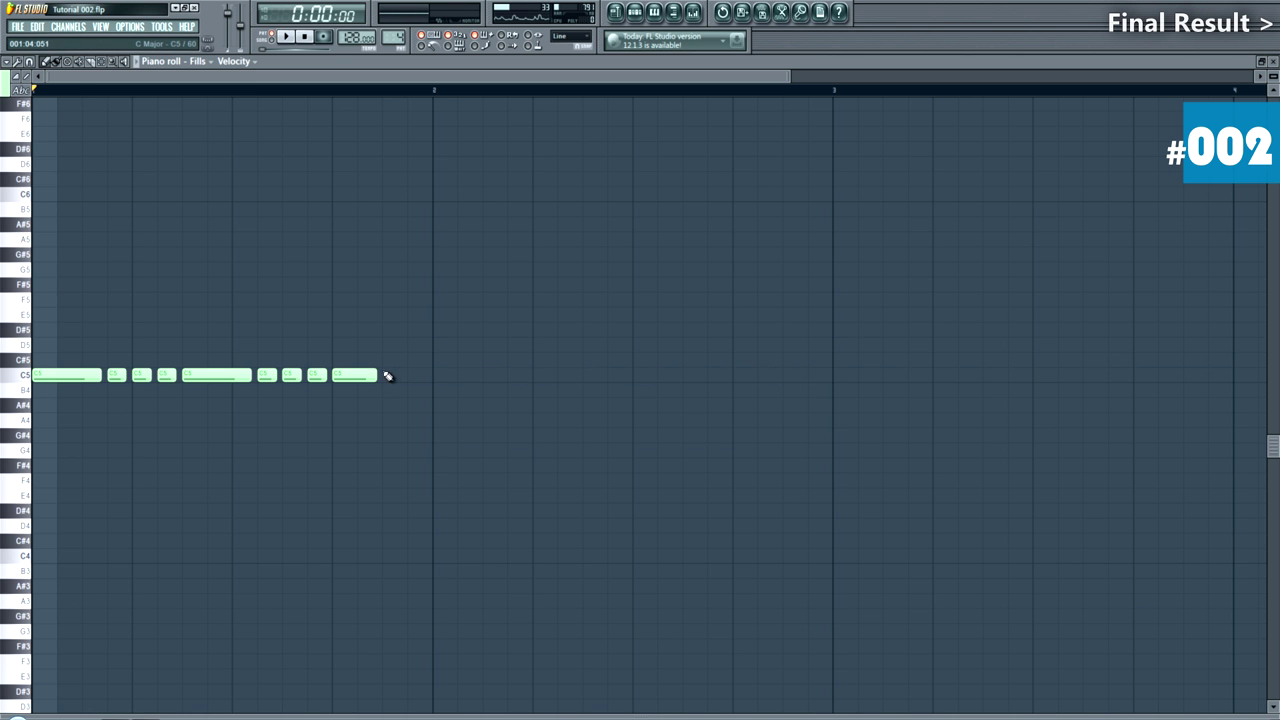
# Step: Stretch the last Fills C5 note to the end of bar 1 and play the pattern
pyautogui.press('space')
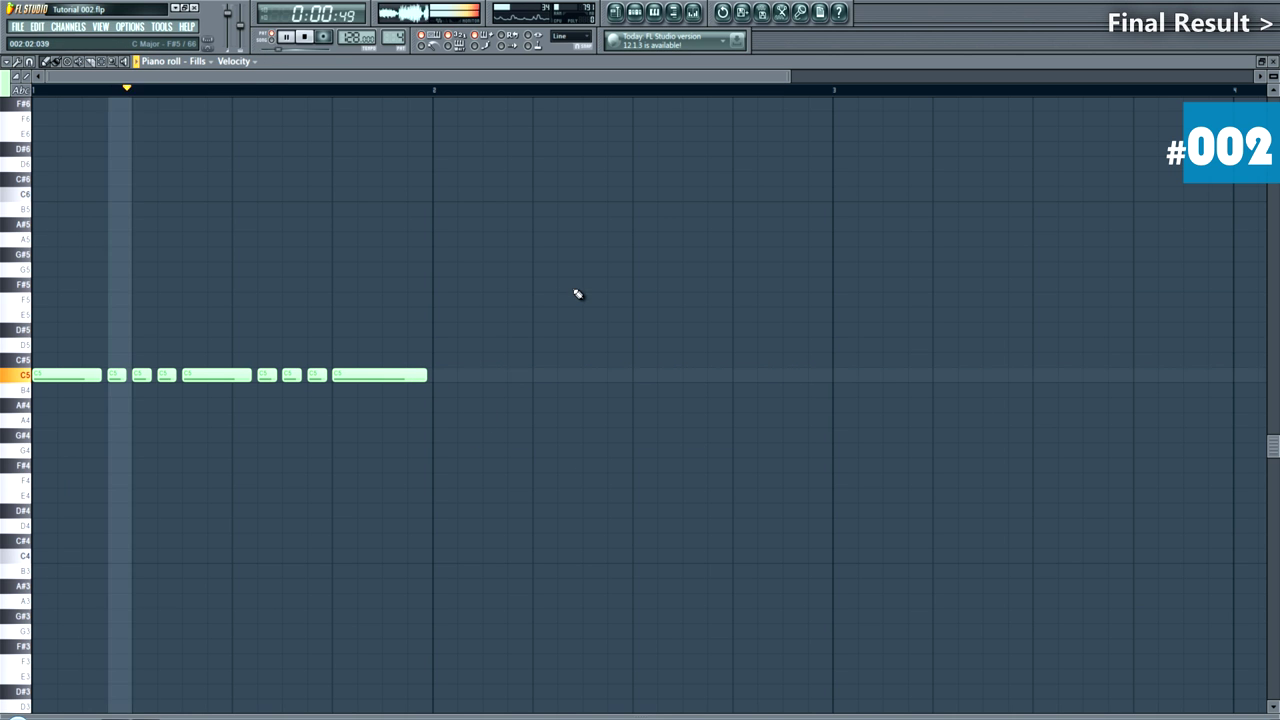
pyautogui.hotkey('shift', 'Up')
pyautogui.scroll(1, 555, 292)
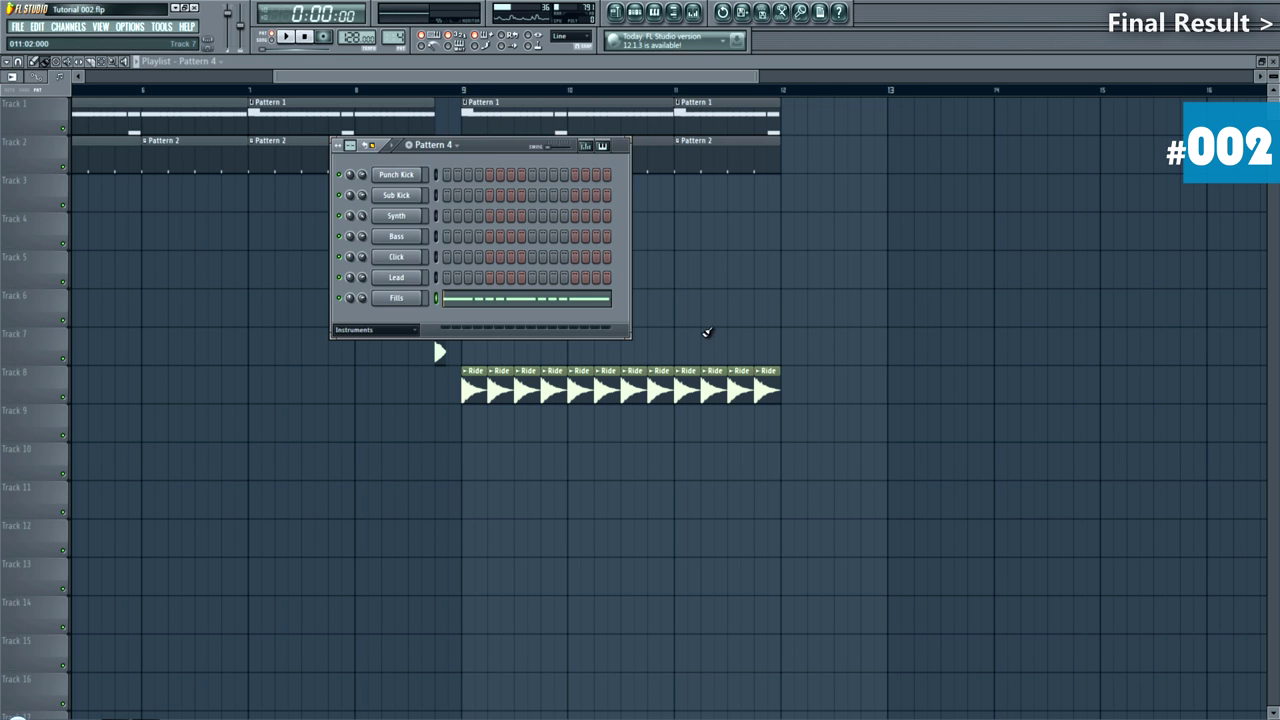
# Step: Place a Pattern 4 clip on Track 1 at bar 12 and play the section leading into it
pyautogui.press('F6')
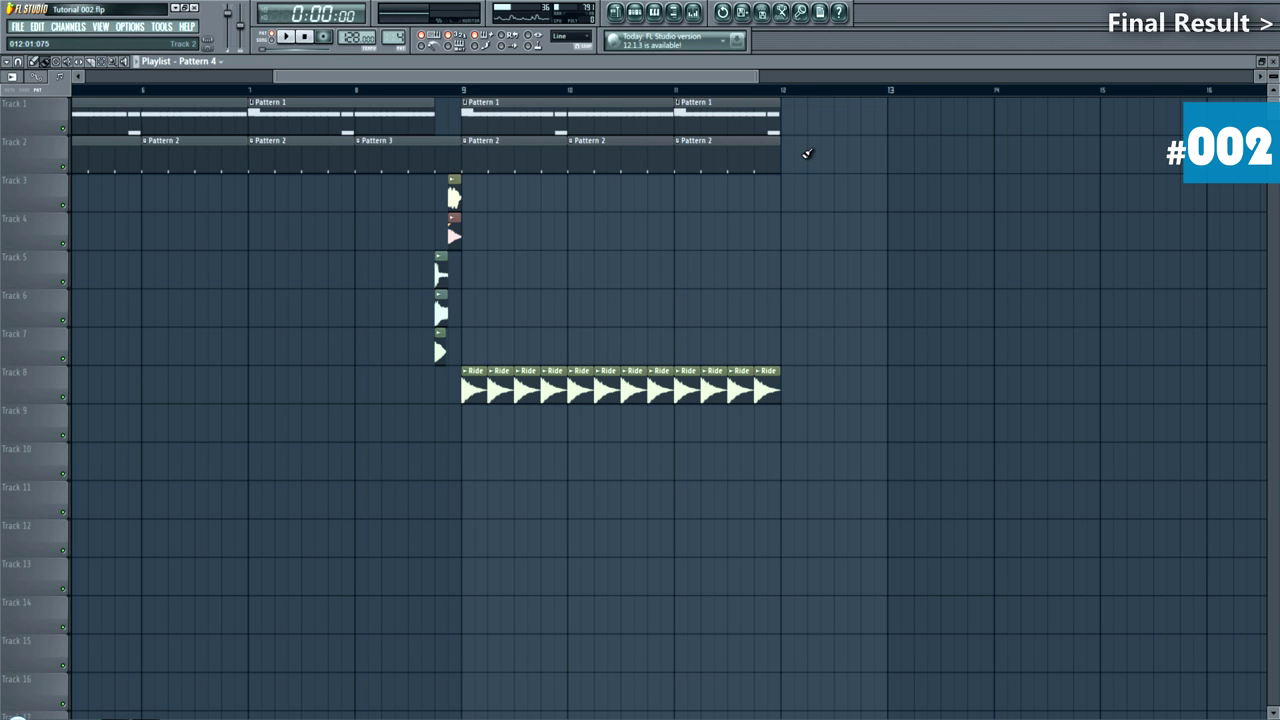
pyautogui.click(812, 118)
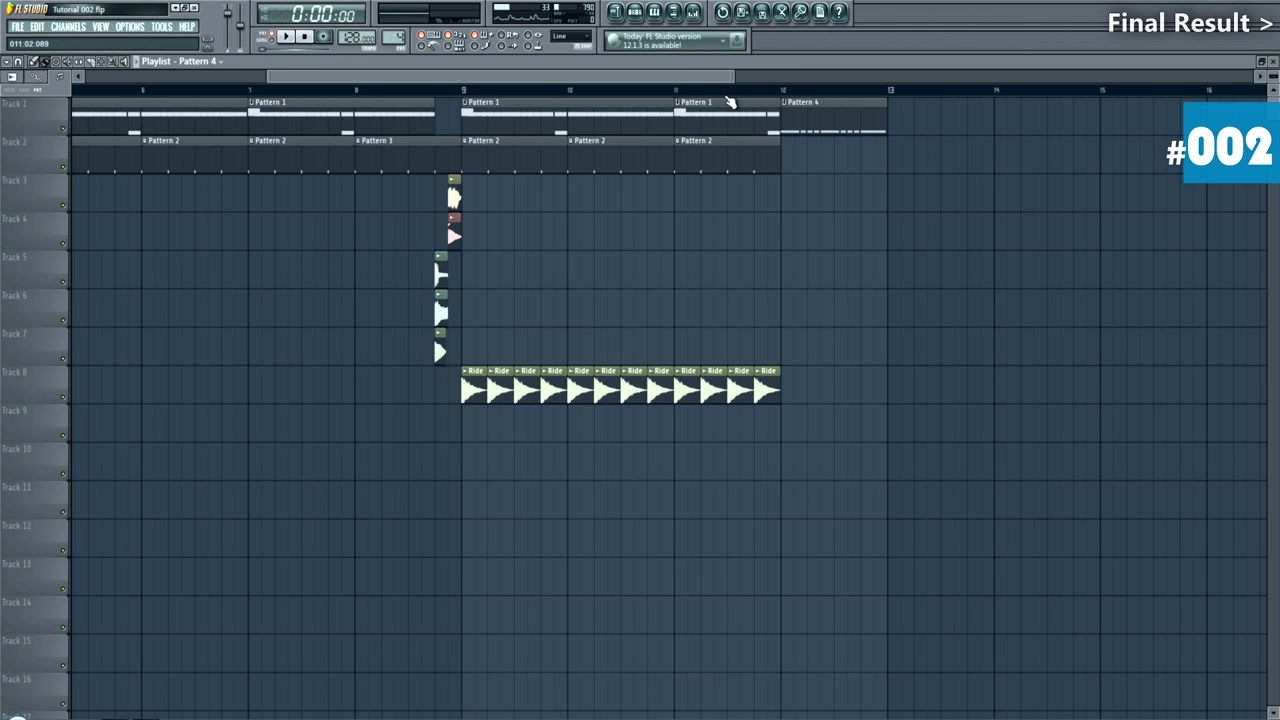
pyautogui.press('space')
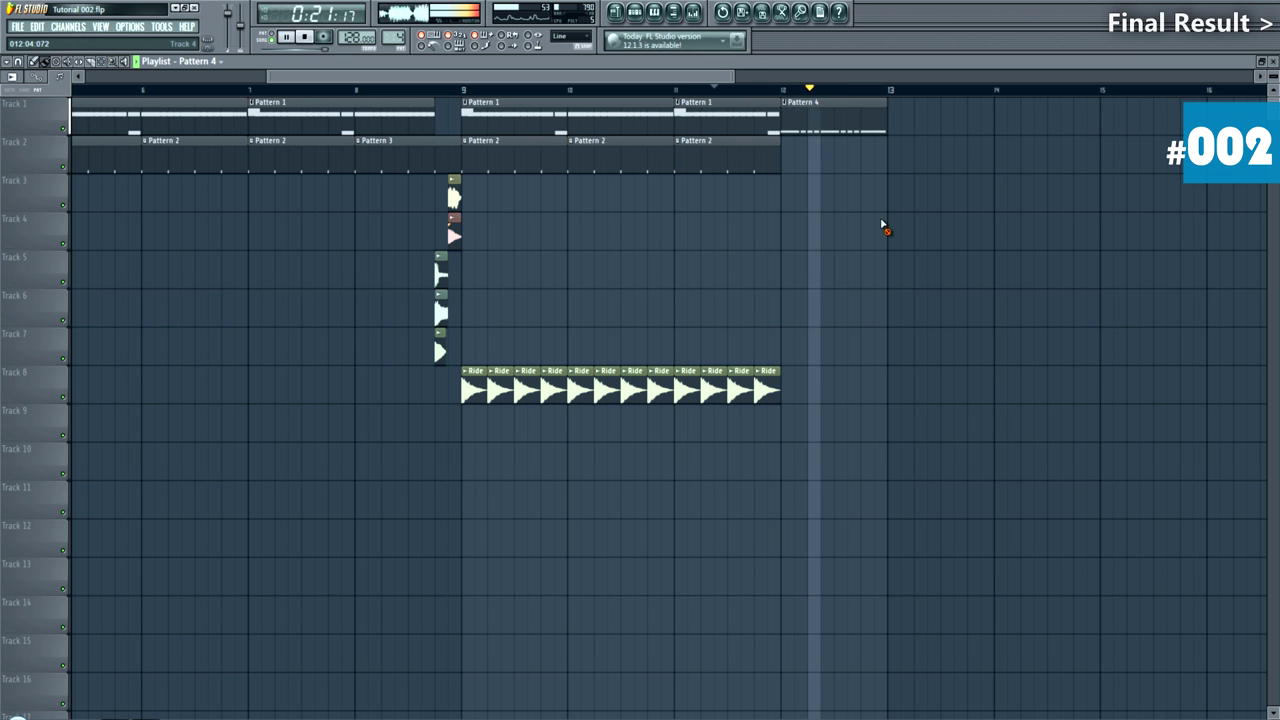
pyautogui.press('space')
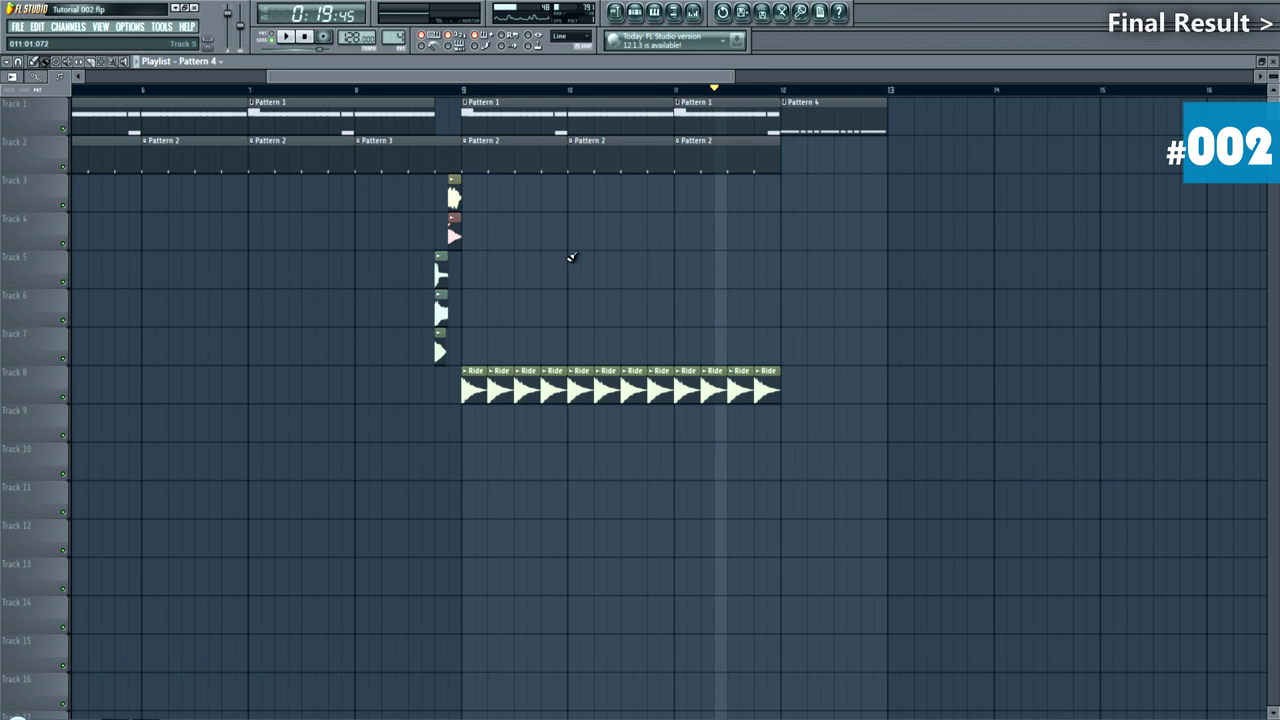
# Step: Duplicate the Track 1 and 2 arrangement to bars 13–21, replacing the copied Pattern 3 clip with a Pattern 2 clip at bar 15 beat 4
pyautogui.scroll(-2, 733, 259)
pyautogui.scroll(-2, 327, 298)
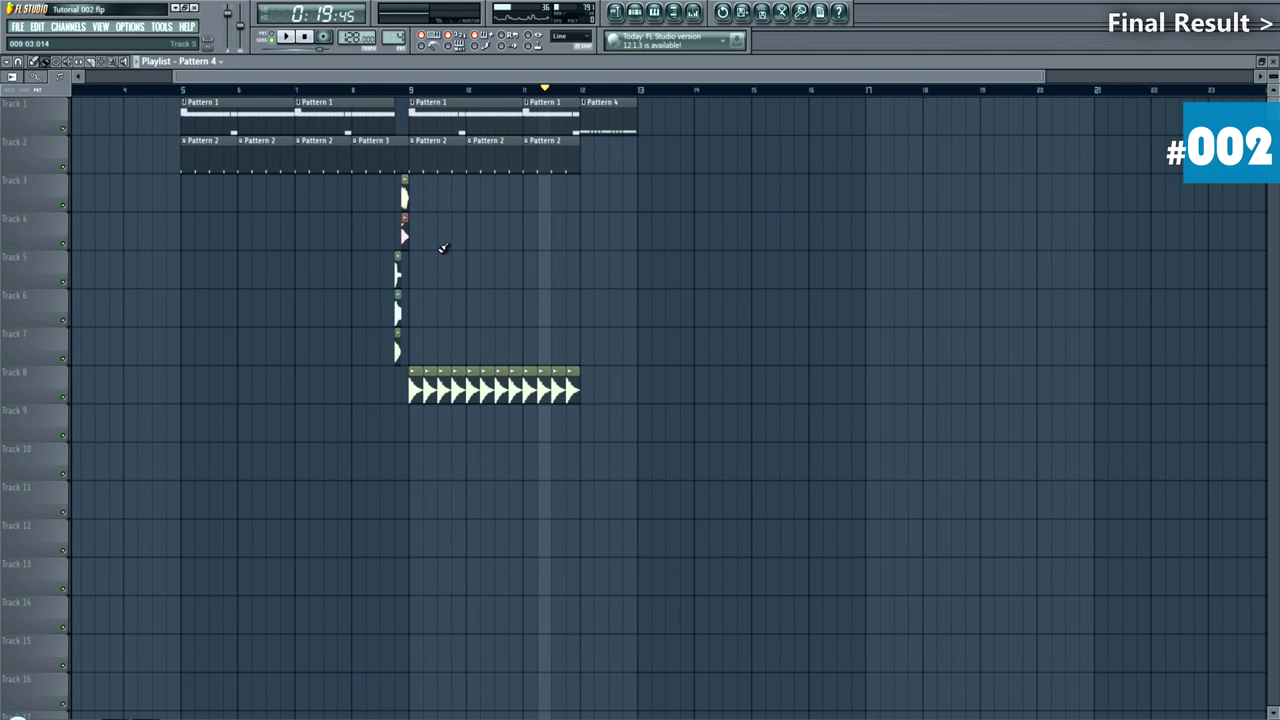
pyautogui.moveTo(670, 115); pyautogui.dragTo(668, 152)
pyautogui.keyDown('ctrl'); pyautogui.click(880, 282); pyautogui.keyUp('ctrl')
pyautogui.rightClick(838, 150)
pyautogui.moveTo(790, 150); pyautogui.dragTo(838, 154)
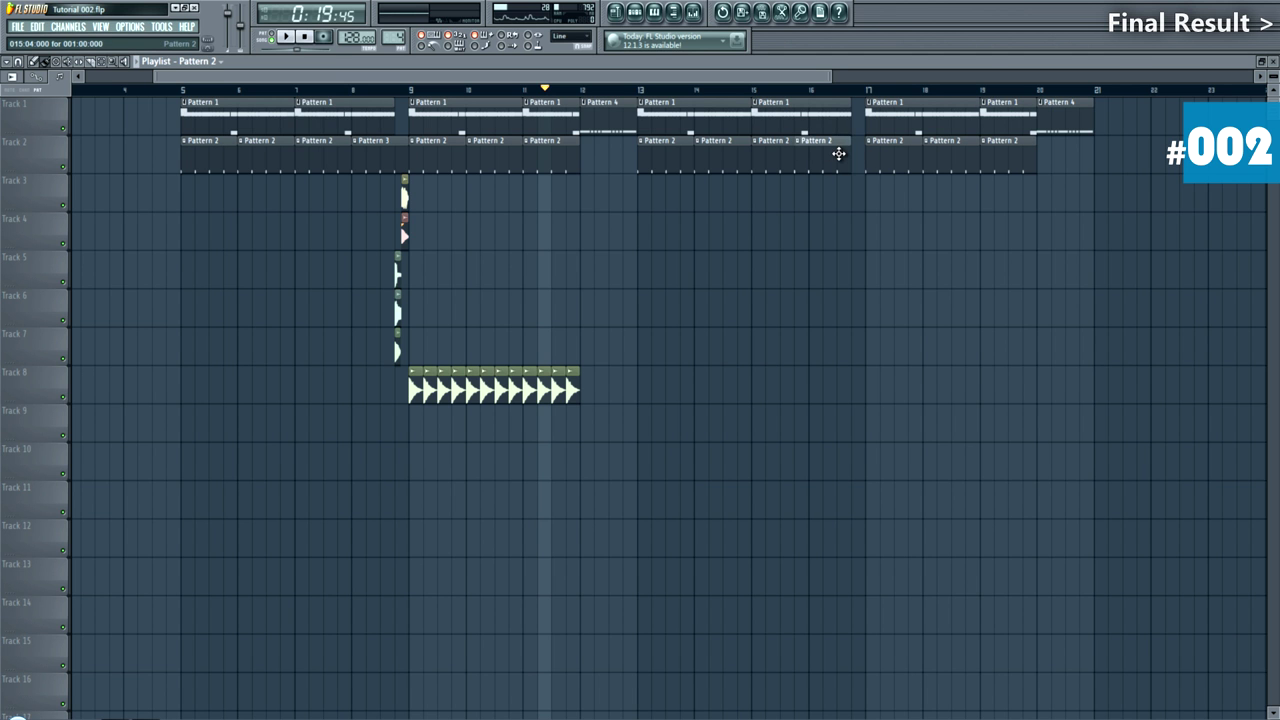
# Step: Move the Ride clips from Track 8 to Track 10 and fill Track 10 with more Ride clips from bar 13 to bar 21
pyautogui.moveTo(409, 260); pyautogui.dragTo(382, 346)
pyautogui.moveTo(645, 384); pyautogui.dragTo(418, 466)
pyautogui.click(565, 494)
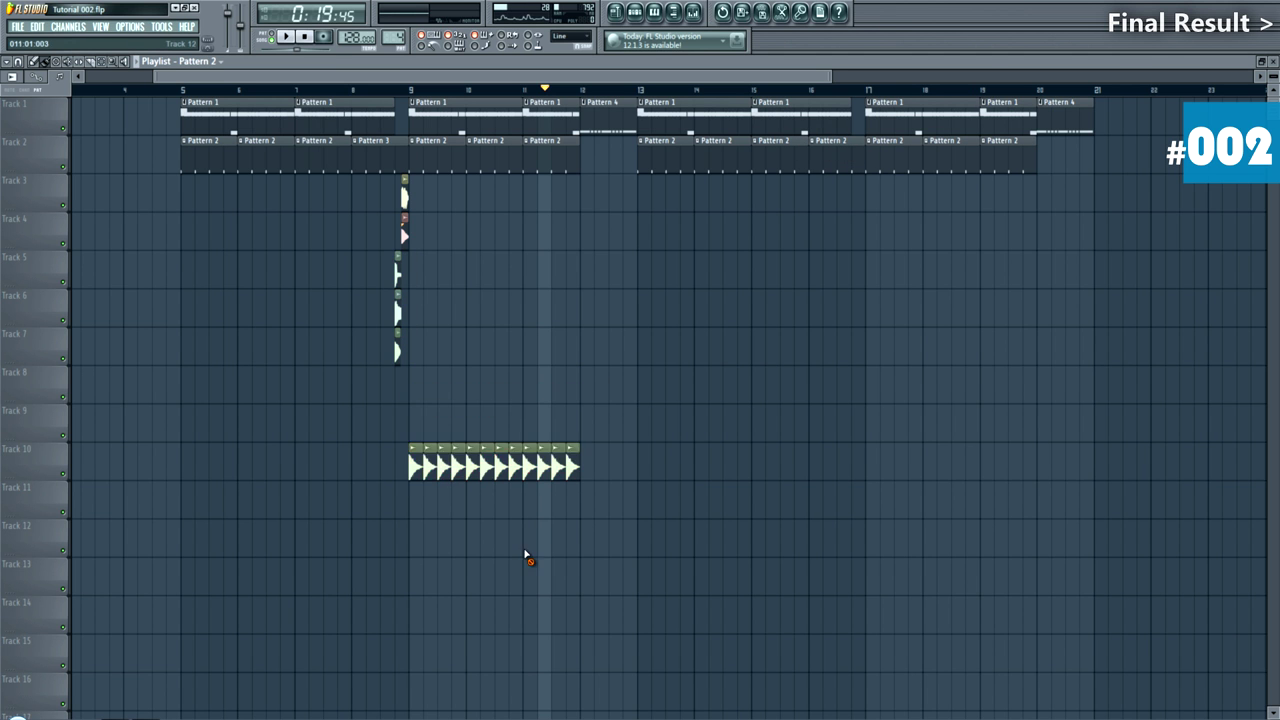
pyautogui.moveTo(648, 470); pyautogui.dragTo(1092, 470)
# Step: Duplicate the snare clips on Tracks 5–7 across the offbeats of bars 13–19, remove the extra copies in bar 20, and play the section
pyautogui.moveTo(428, 252); pyautogui.dragTo(385, 364)
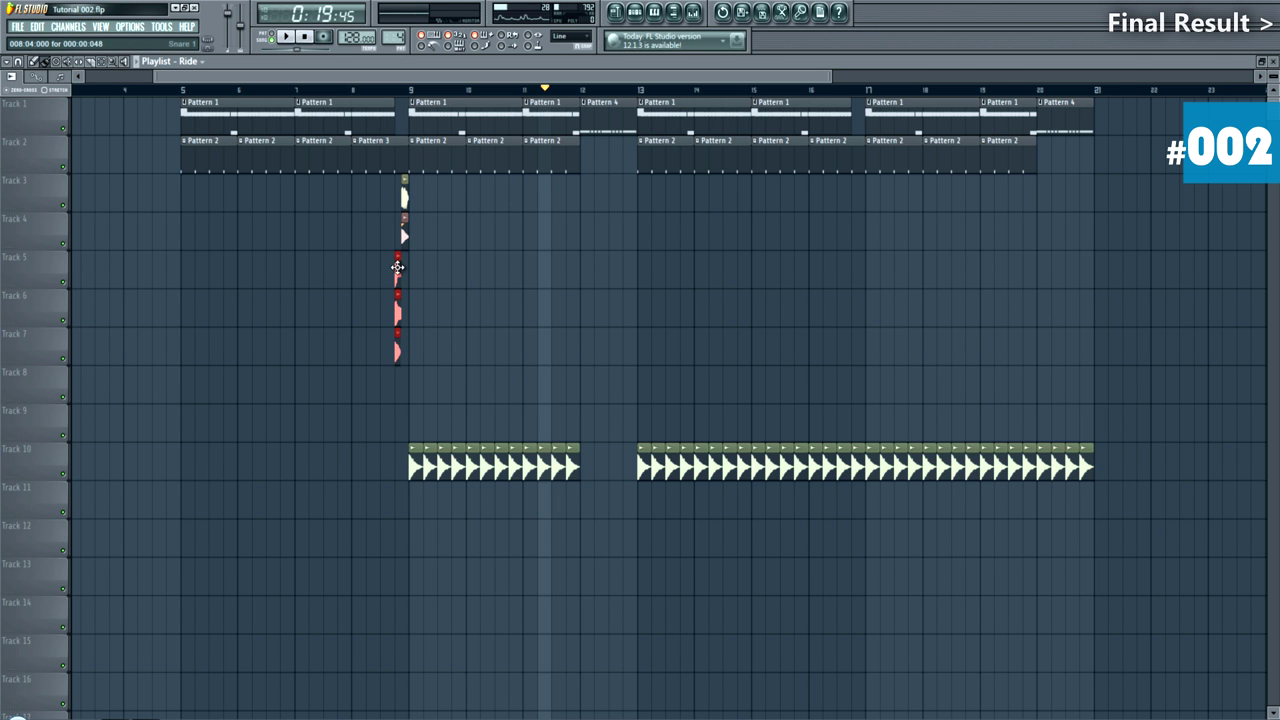
pyautogui.moveTo(407, 270); pyautogui.dragTo(717, 358)
pyautogui.moveTo(697, 275); pyautogui.dragTo(792, 347)
pyautogui.moveTo(924, 252); pyautogui.dragTo(883, 351)
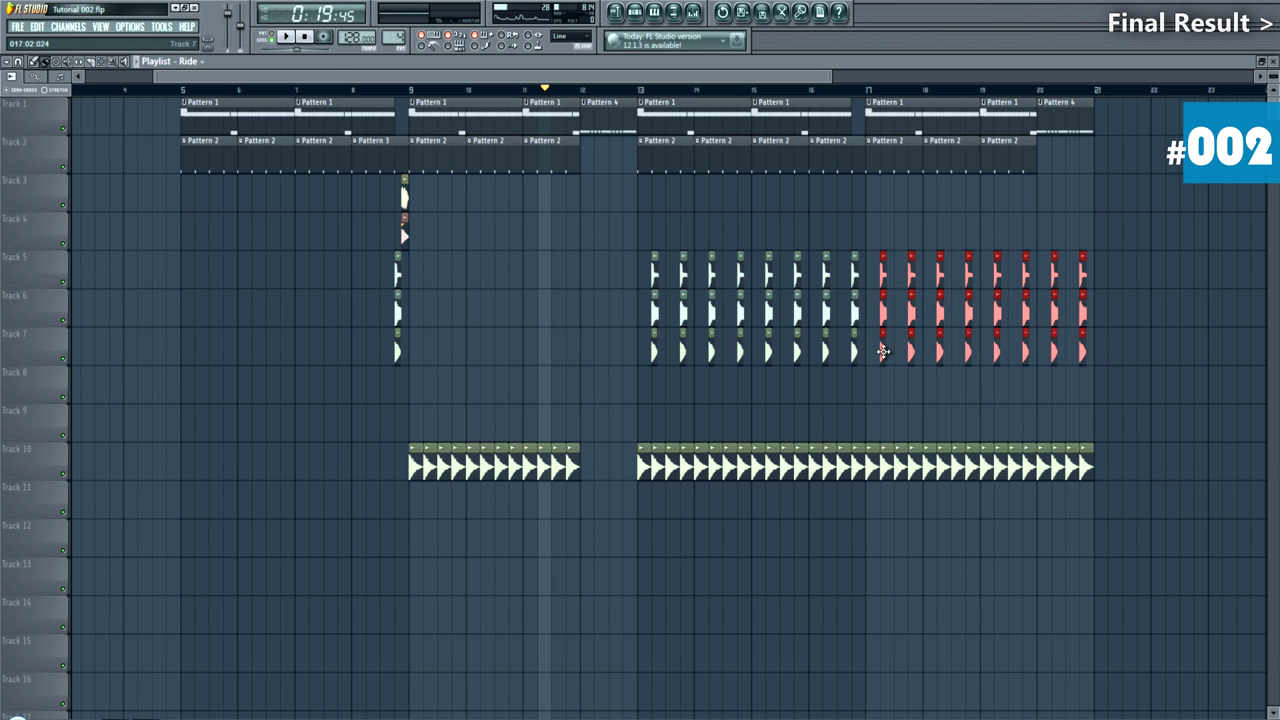
pyautogui.keyDown('ctrl'); pyautogui.click(972, 203); pyautogui.keyUp('ctrl')
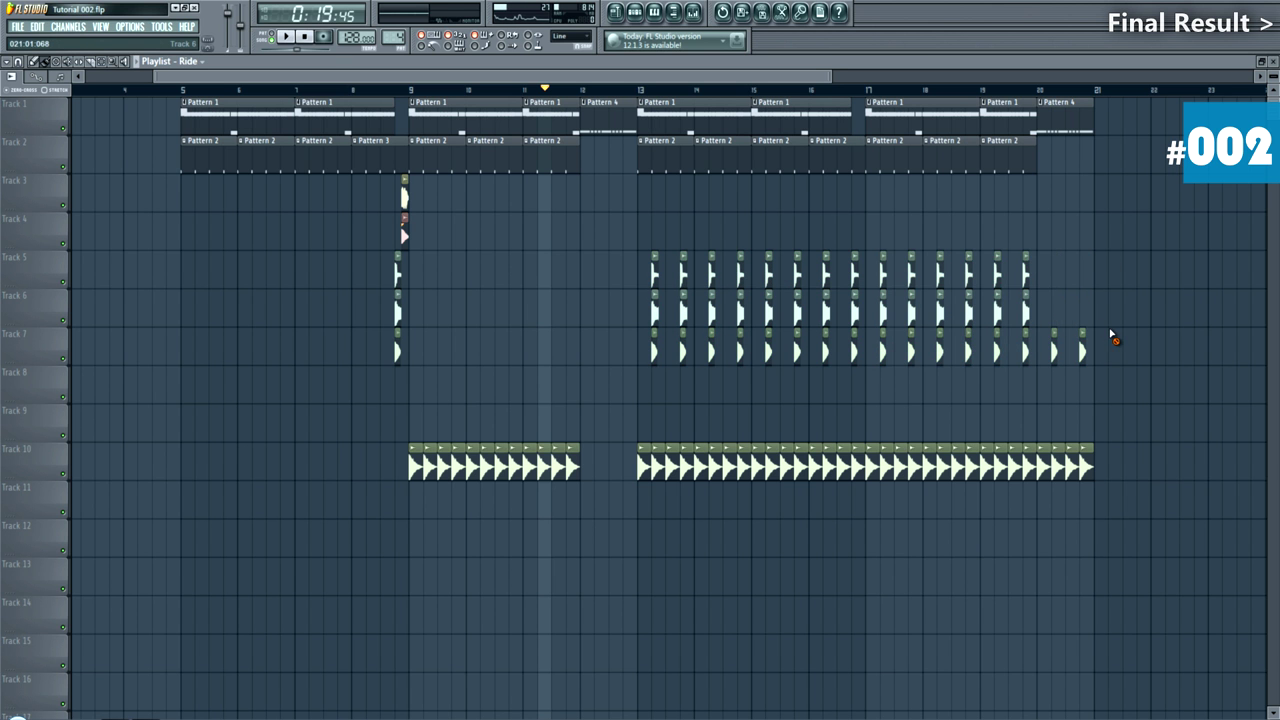
pyautogui.press('space')
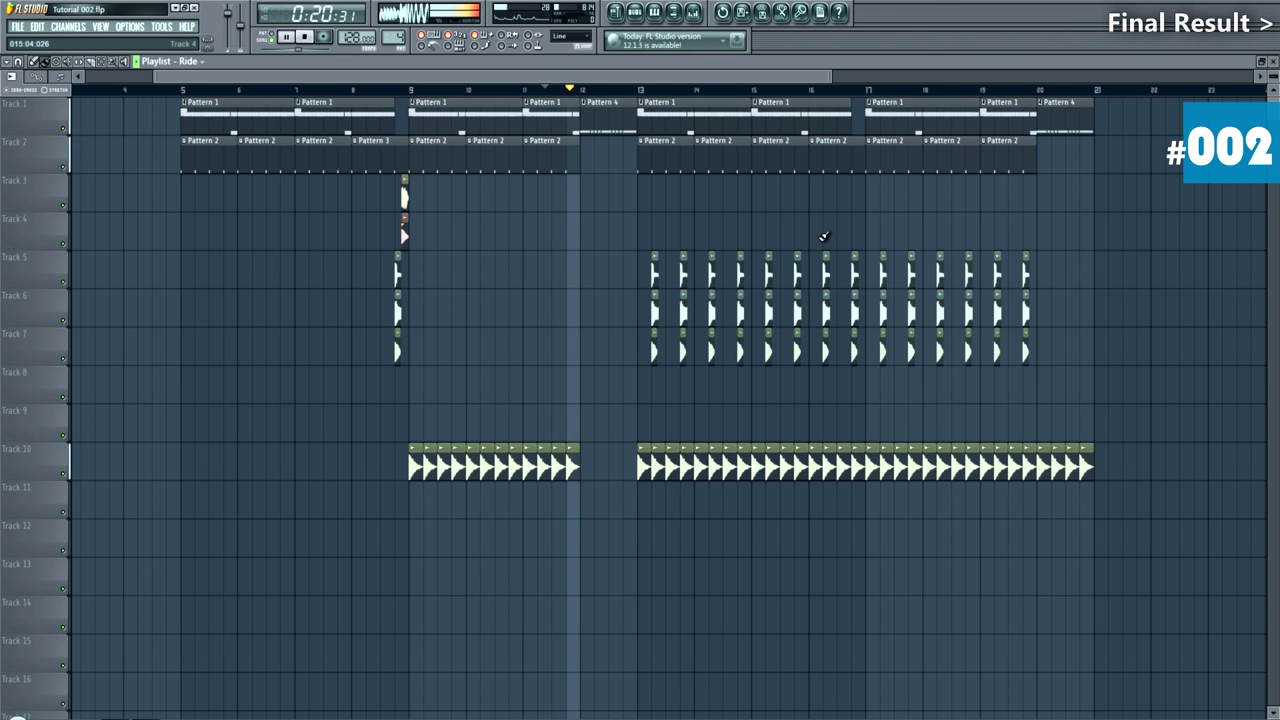
pyautogui.scroll(2, 858, 275)
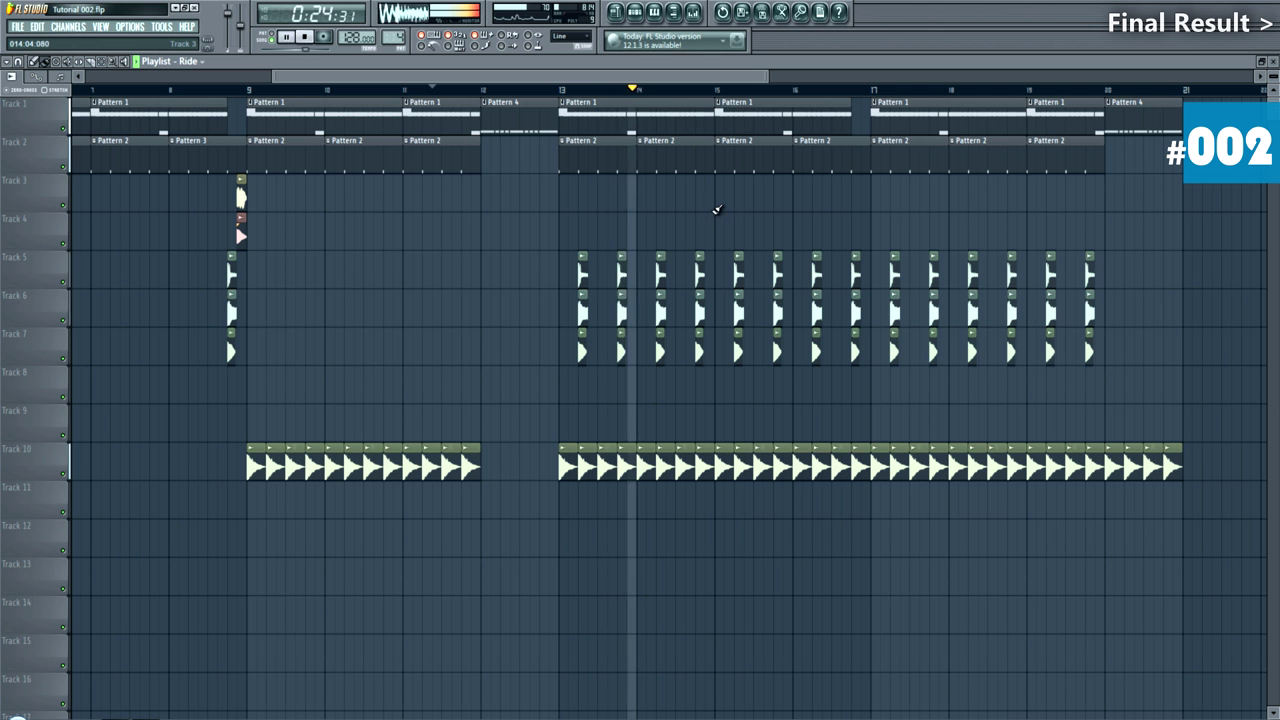
pyautogui.press('space')
# Step: Place a Pre Clap clip on Track 8 near bar 13 beat 2, starting slightly before the snare clips
pyautogui.click(634, 11)
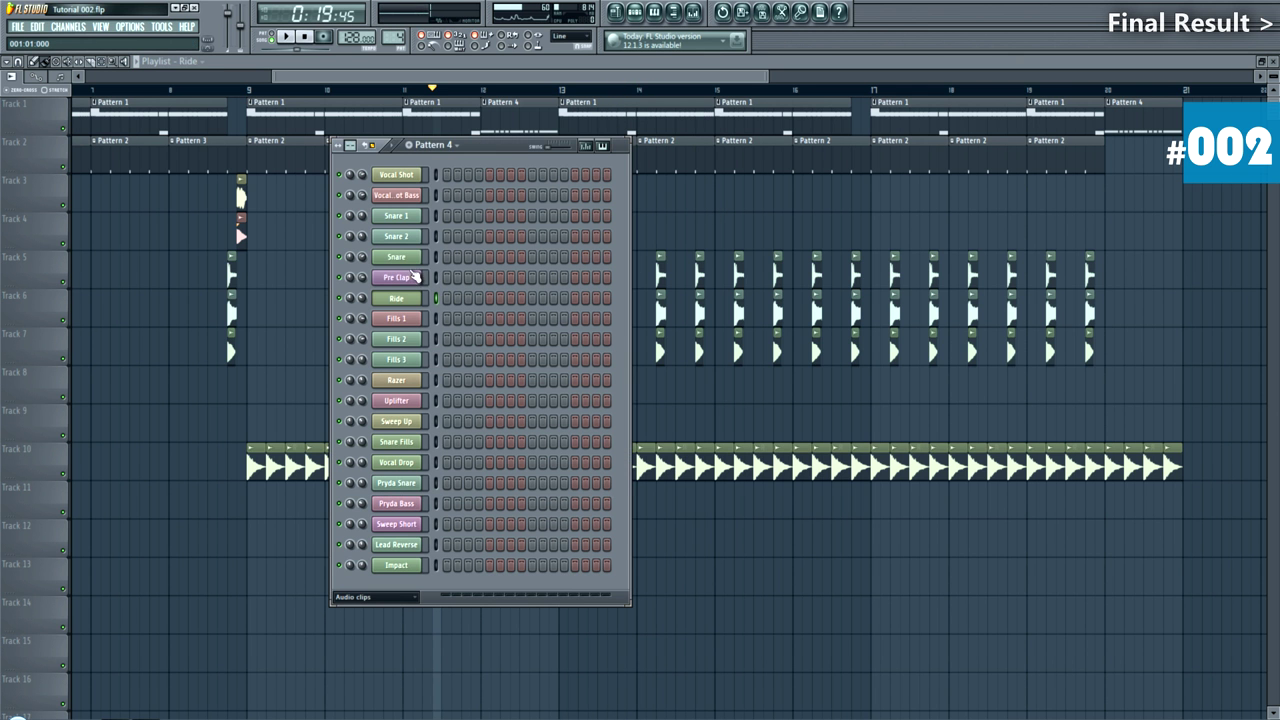
pyautogui.click(410, 277)
pyautogui.moveTo(702, 202); pyautogui.dragTo(599, 394)
pyautogui.scroll(5, 582, 397)
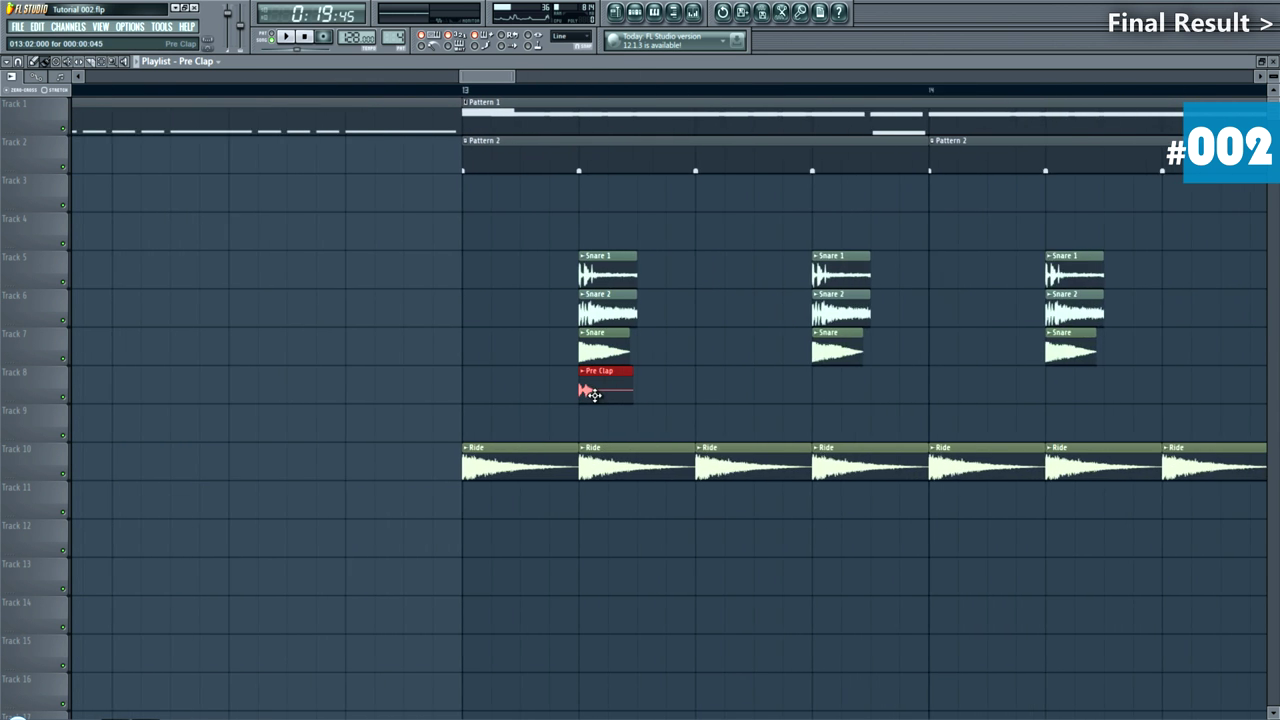
pyautogui.moveTo(641, 375); pyautogui.dragTo(615, 380)
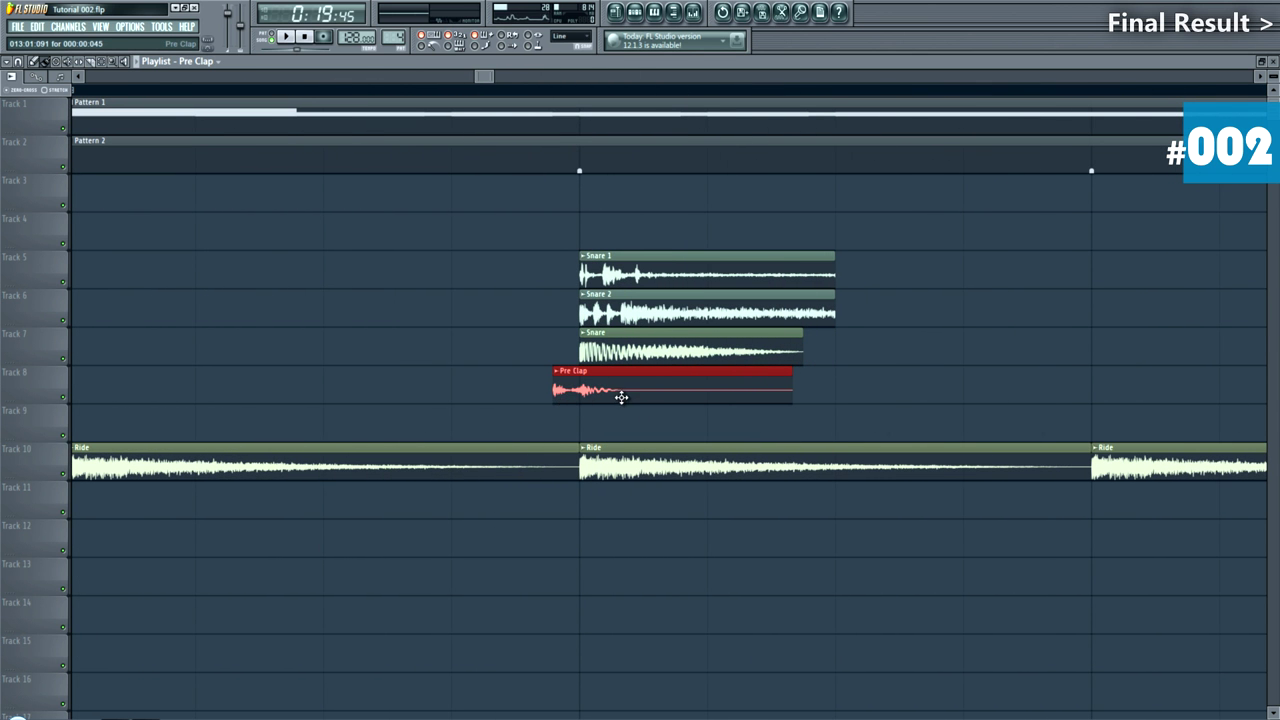
pyautogui.keyDown('ctrl'); pyautogui.click(622, 427); pyautogui.keyUp('ctrl')
# Step: Duplicate the Pre Clap clip along Track 8 so one precedes every snare hit from bar 13 through bar 19
pyautogui.scroll(-4, 385, 403)
pyautogui.moveTo(471, 391); pyautogui.dragTo(795, 394)
pyautogui.scroll(4, 779, 391)
pyautogui.scroll(-4, 524, 394)
pyautogui.moveTo(611, 390); pyautogui.dragTo(800, 390)
pyautogui.scroll(-4, 612, 388)
pyautogui.moveTo(491, 389); pyautogui.dragTo(768, 378)
pyautogui.scroll(-1, 463, 371)
pyautogui.scroll(-3, 463, 372)
pyautogui.moveTo(588, 402); pyautogui.dragTo(398, 366)
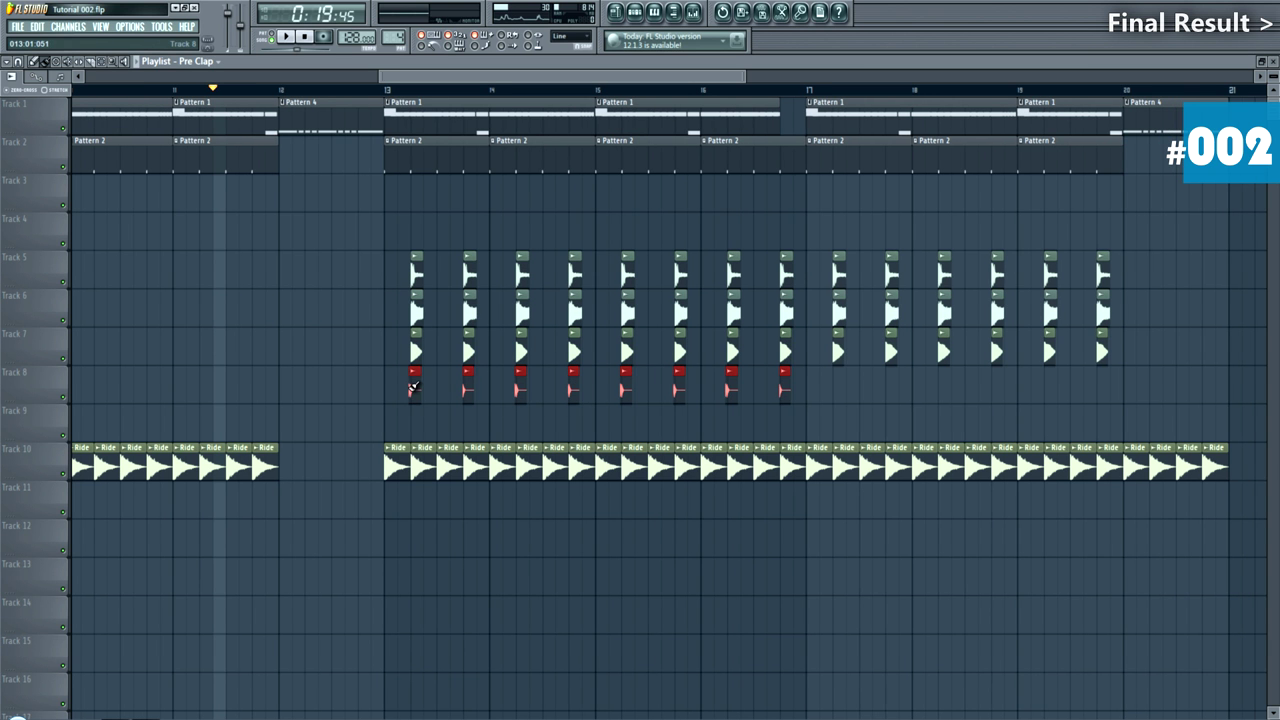
pyautogui.moveTo(572, 377); pyautogui.dragTo(838, 384)
pyautogui.rightClick(1150, 385)
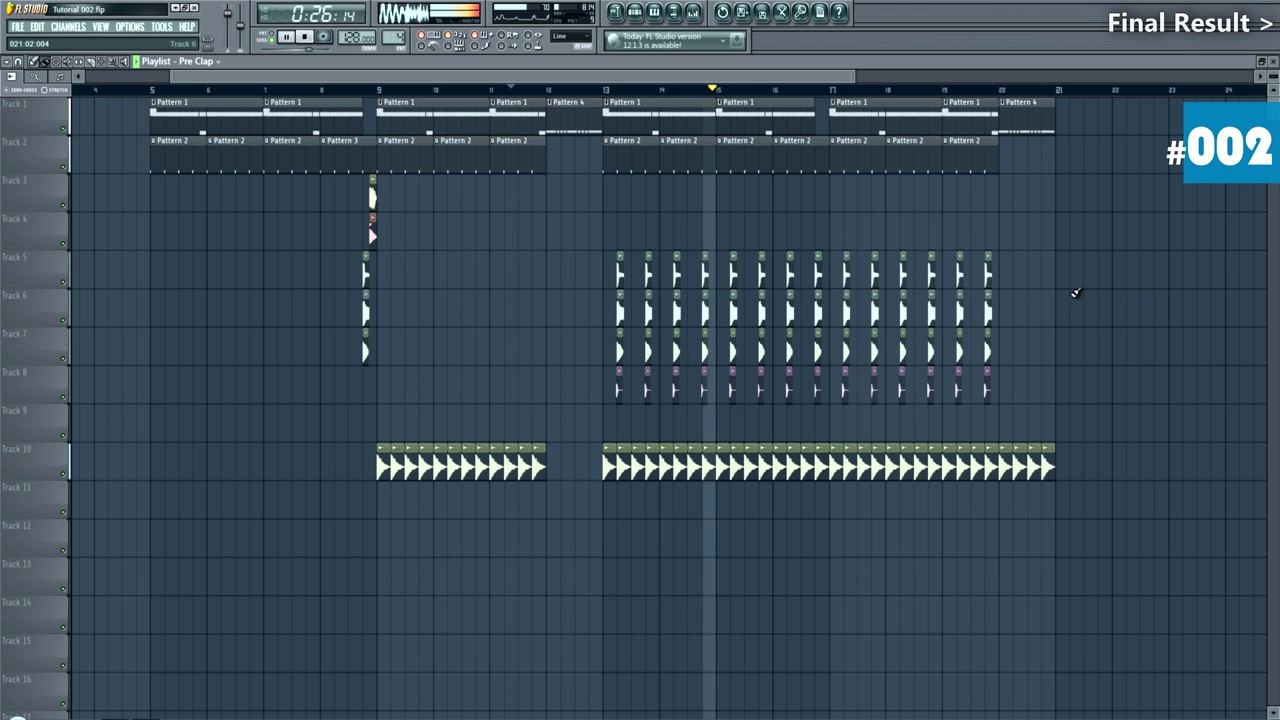
# Step: Copy the two vocal clips on Tracks 3 and 4 to the end of bar 16 and play that section
pyautogui.moveTo(1043, 293); pyautogui.dragTo(1032, 293)
pyautogui.moveTo(382, 200); pyautogui.dragTo(801, 202)
pyautogui.click(776, 90)
pyautogui.rightClick(1066, 234)
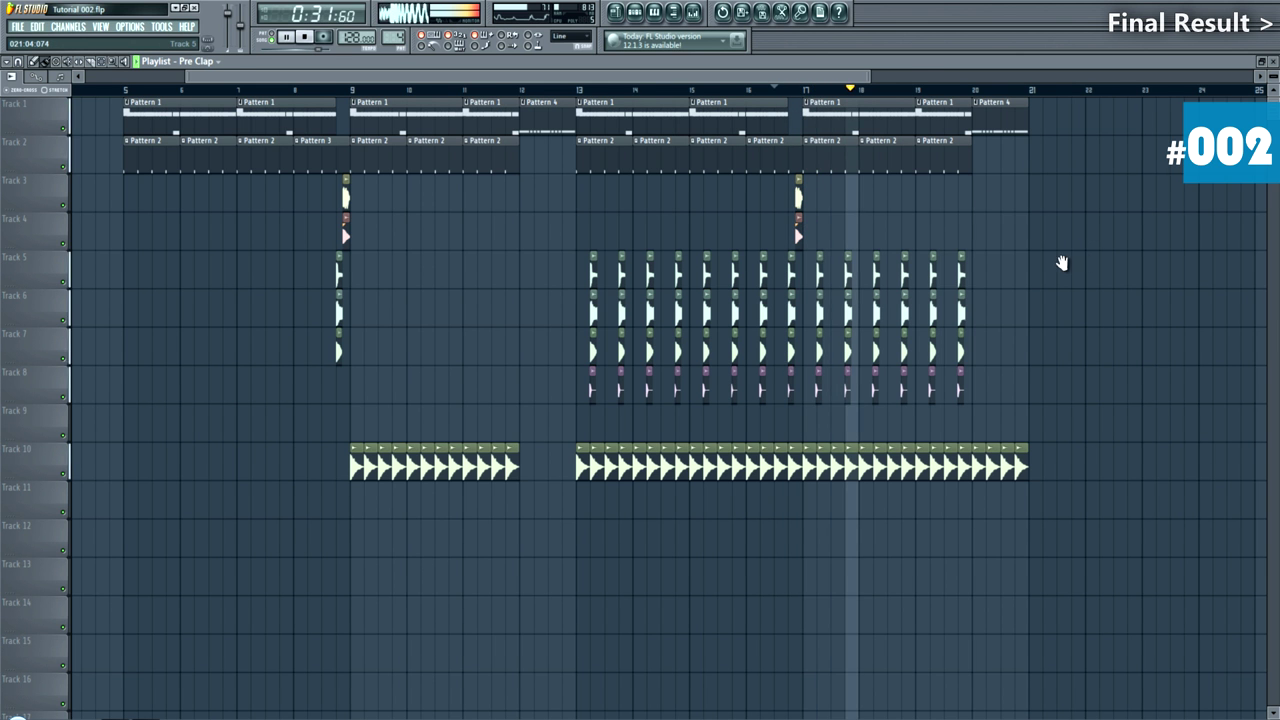
# Step: Move both pairs of vocal clips from Tracks 3 and 4 to Tracks 5 and 6, and stop playback
pyautogui.hscroll(2, 1081, 261)
pyautogui.moveTo(724, 195); pyautogui.dragTo(264, 302)
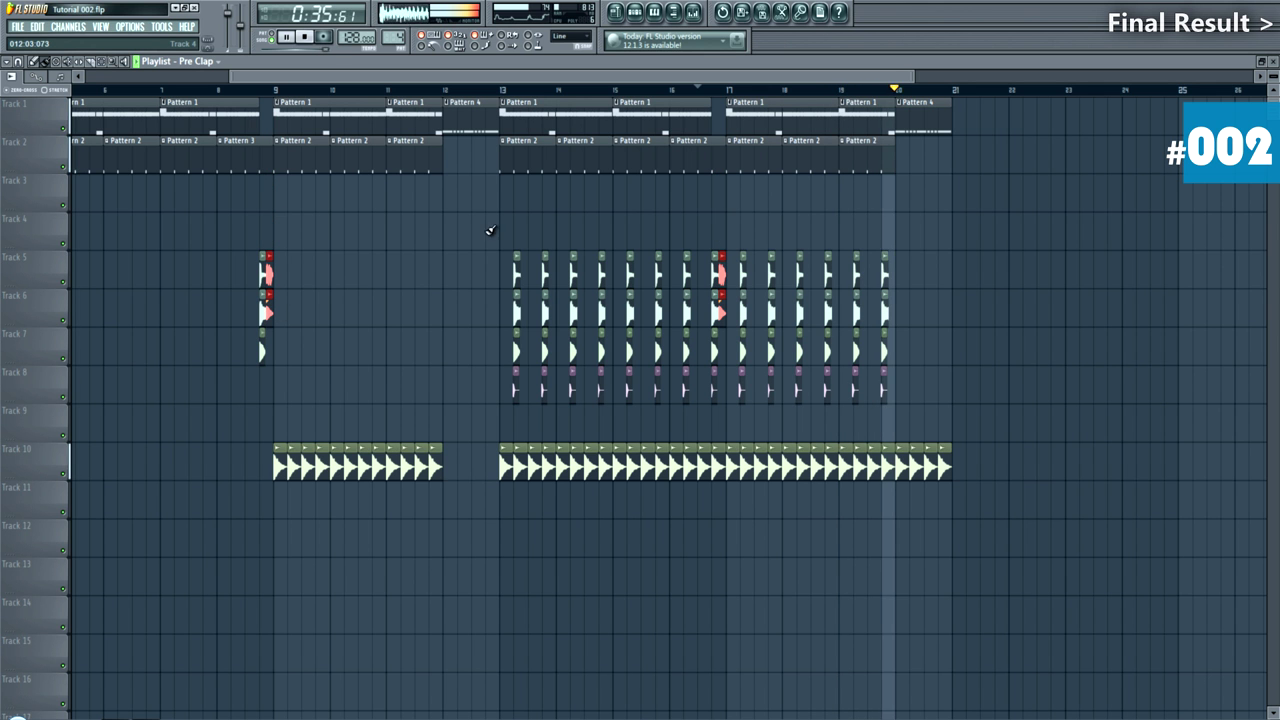
pyautogui.click(950, 222)
pyautogui.press('space')
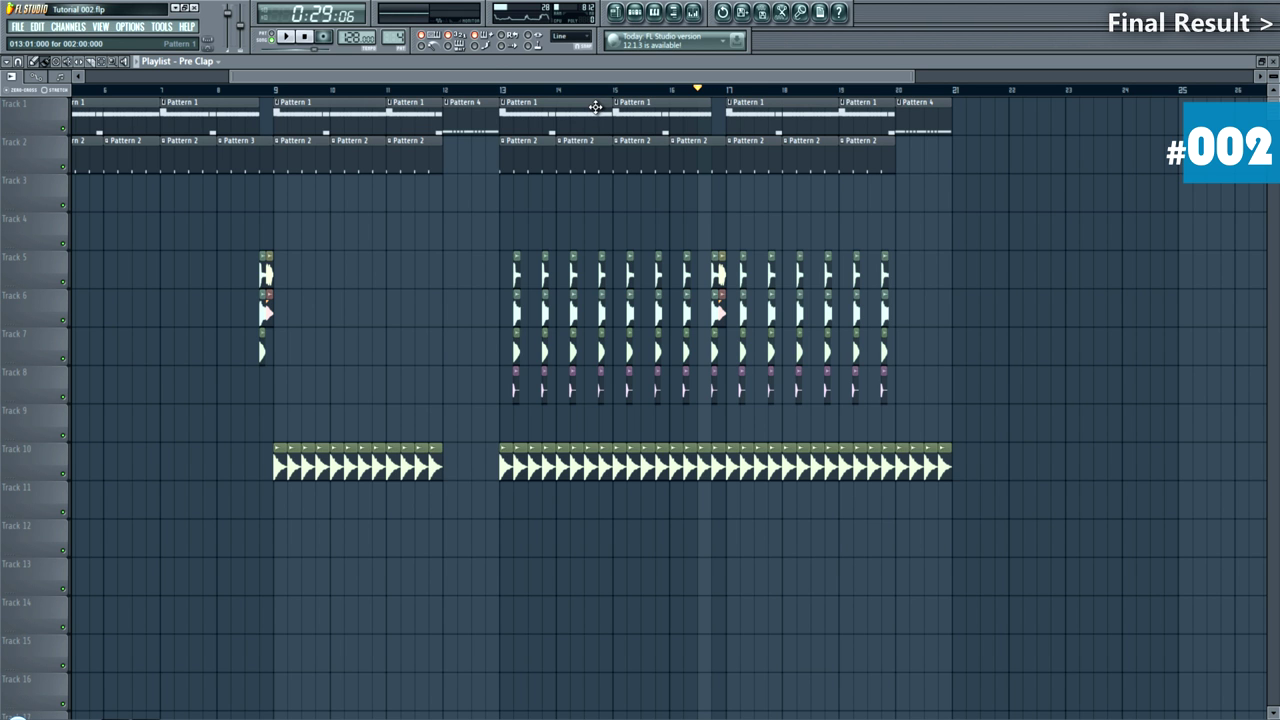
# Step: Copy the Synth notes from Pattern 1 into the Lead channel of a new Pattern 5
pyautogui.press('F4')
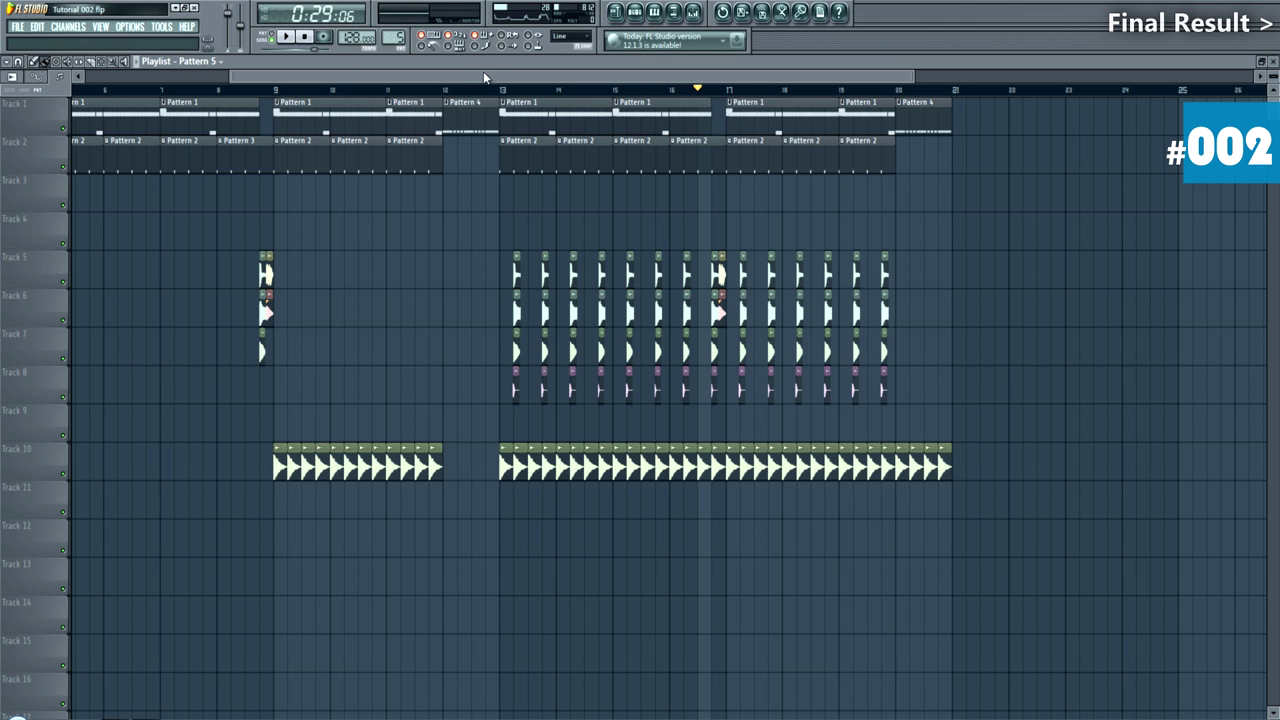
pyautogui.click(272, 36)
pyautogui.press('space')
pyautogui.press('space')
pyautogui.click(636, 14)
pyautogui.click(437, 216)
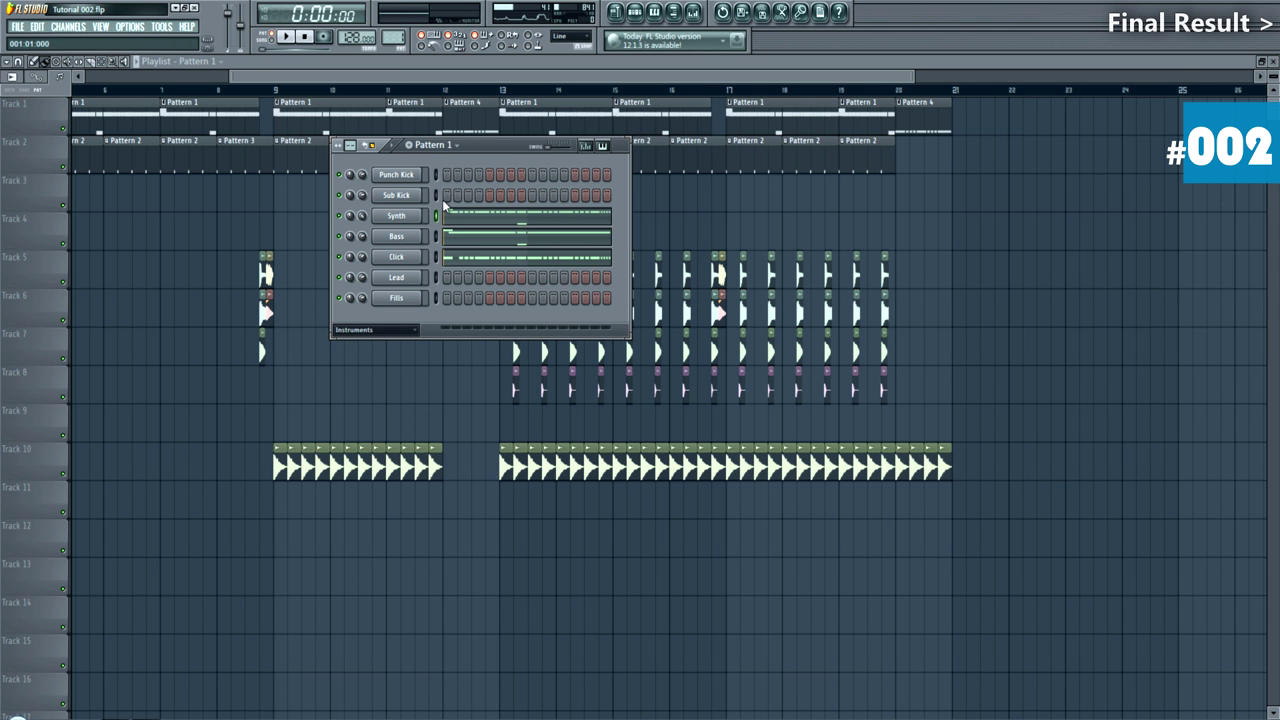
pyautogui.press('F4')
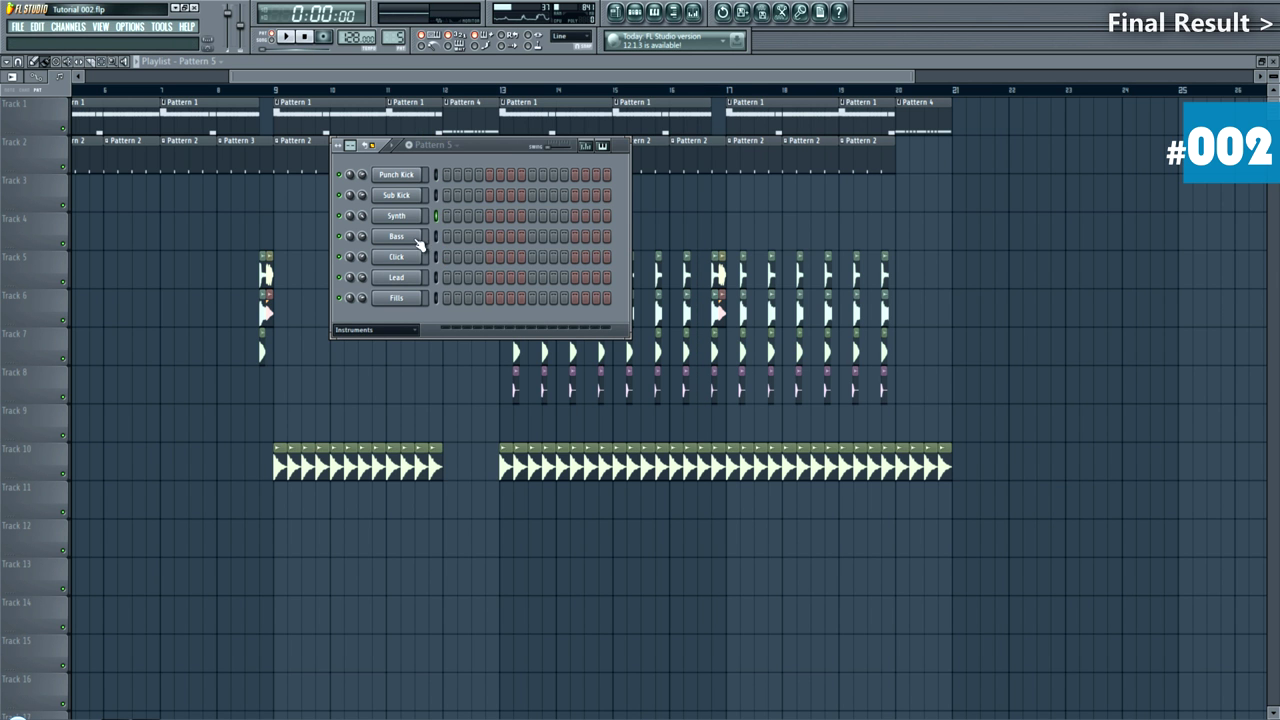
pyautogui.rightClick(422, 277)
pyautogui.click(445, 279)
pyautogui.press('Escape')
pyautogui.hotkey('ctrl', 'v')
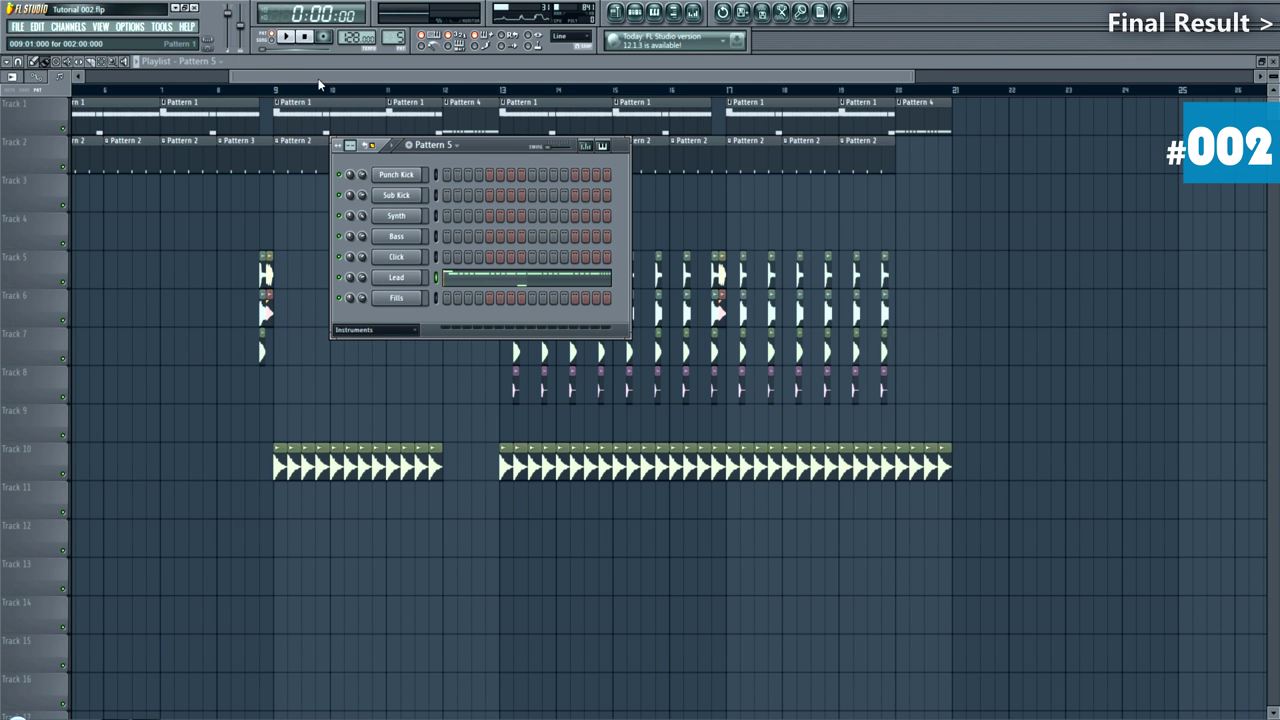
# Step: Play Pattern 5 and lower the first Lead note from C#6 to G5, leaving it deselected
pyautogui.click(285, 37)
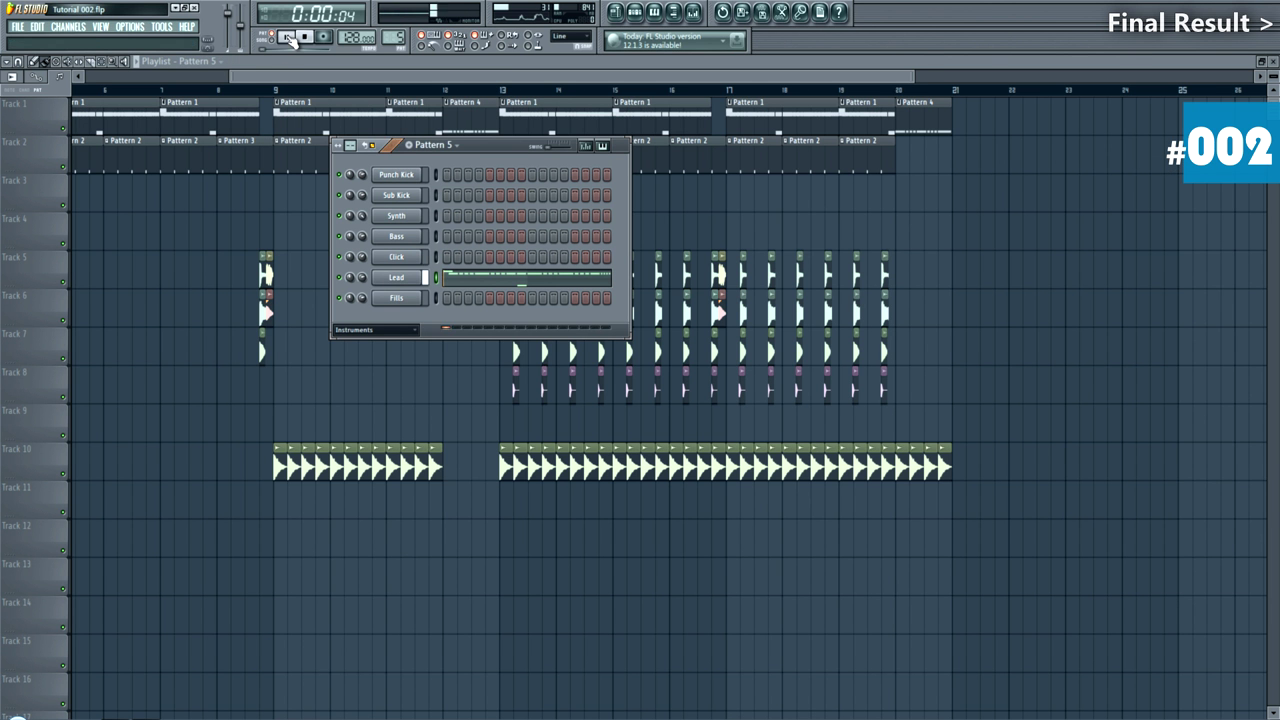
pyautogui.click(490, 280)
pyautogui.press('F7')
pyautogui.click(468, 283)
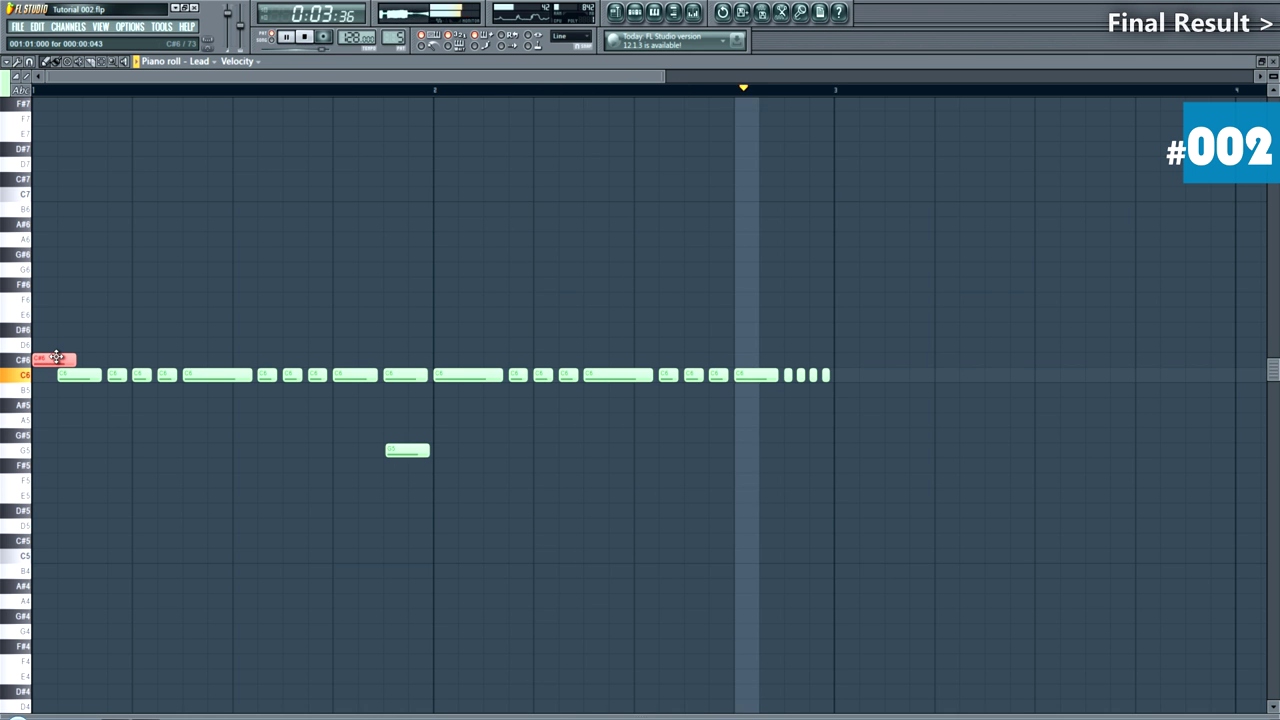
pyautogui.hotkey('shift', 'Down')
pyautogui.hotkey('shift', 'Down')
pyautogui.hotkey('shift', 'Down')
pyautogui.hotkey('shift', 'Down')
pyautogui.hotkey('shift', 'Down')
pyautogui.hotkey('shift', 'Down')
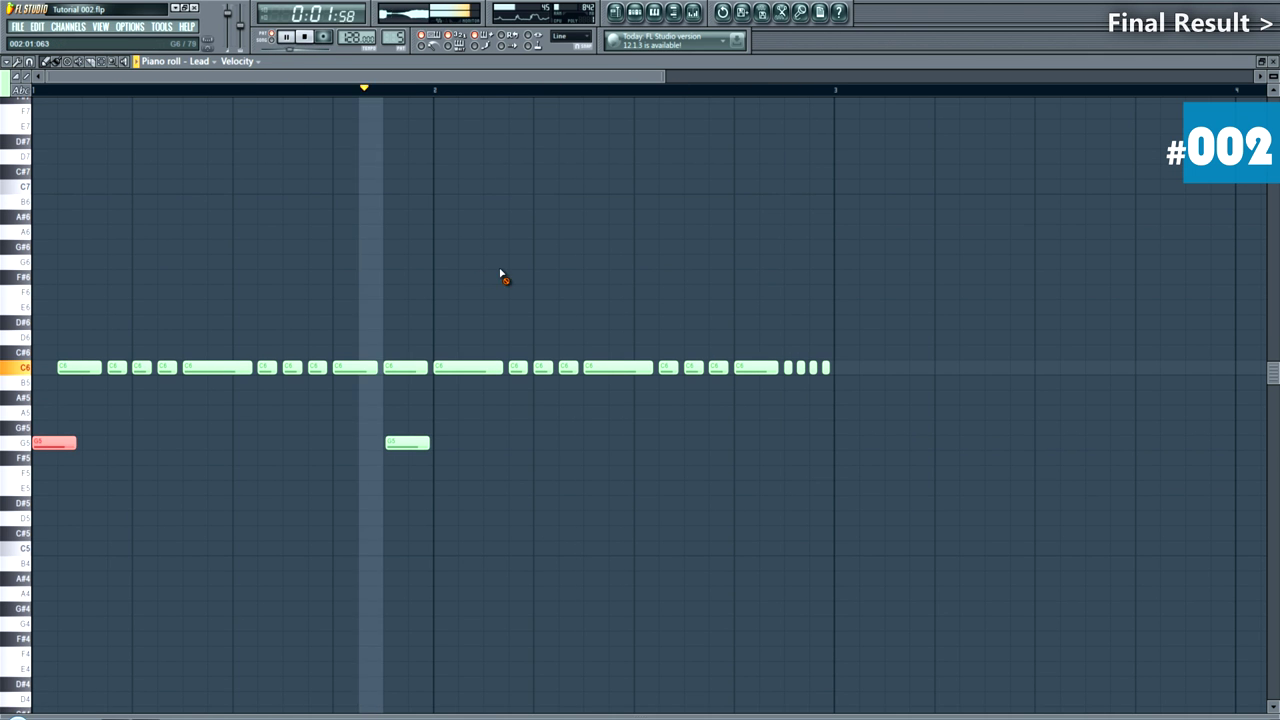
pyautogui.hotkey('ctrl', 'd')
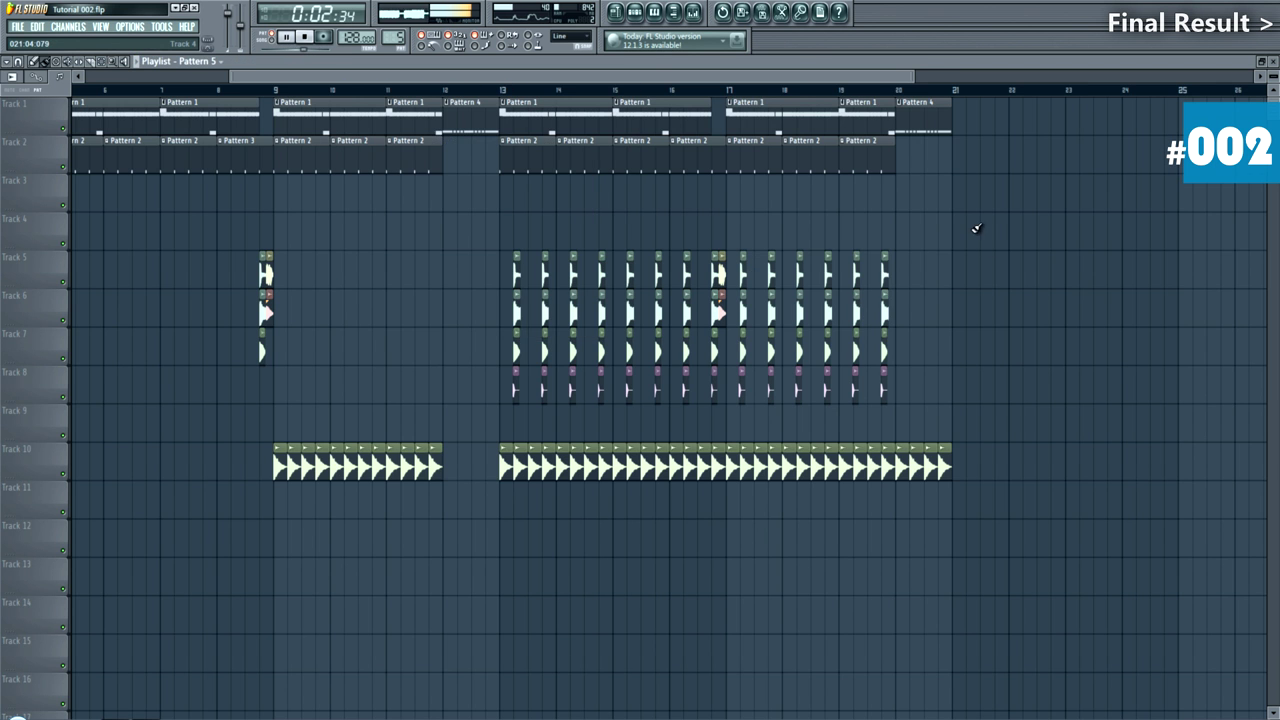
# Step: Stop playback and place Pattern 5 clips on Track 3 at bars 13, 15 and 17
pyautogui.press('space')
pyautogui.click(562, 186)
pyautogui.moveTo(557, 193)
pyautogui.mouseDown()
pyautogui.moveTo(533, 193)
pyautogui.moveTo(763, 188)
pyautogui.mouseUp()
# Step: Raise the first two of the four short Lead notes at the end of Pattern 5 to C#6
pyautogui.doubleClick(610, 186)
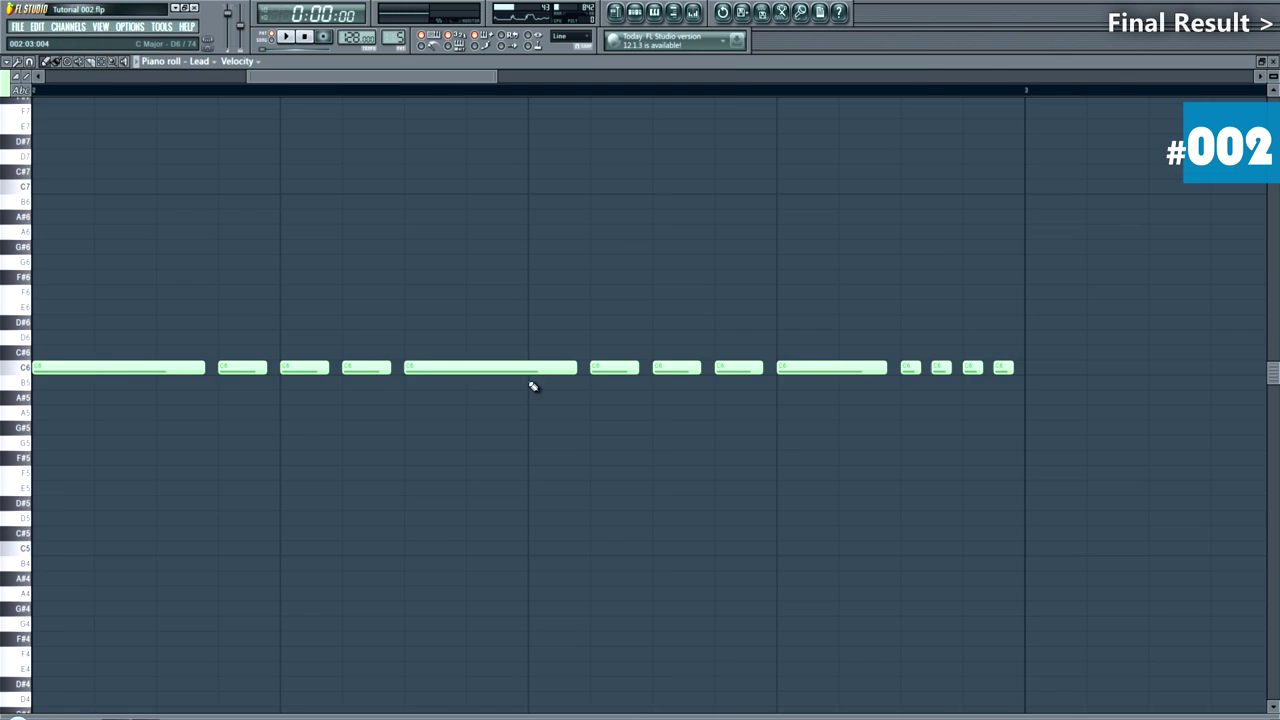
pyautogui.scroll(-2, 560, 314)
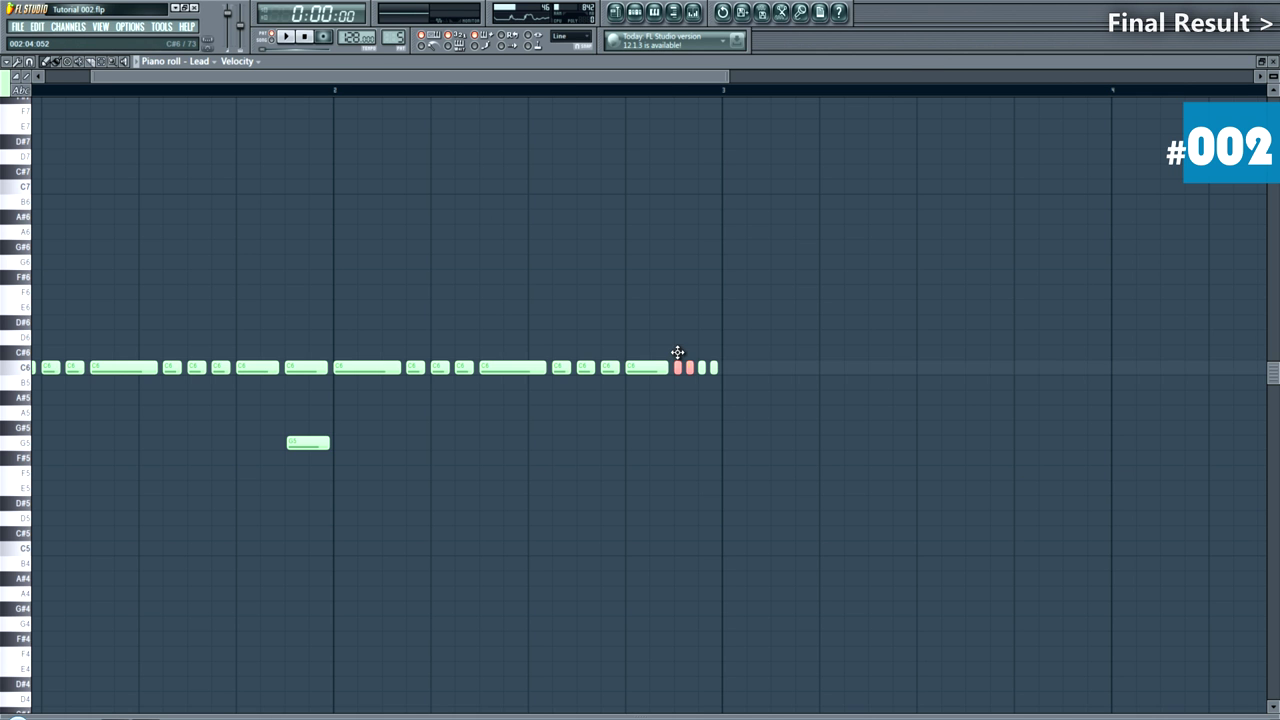
pyautogui.press('Escape')
pyautogui.press('Escape')
pyautogui.scroll(2, 752, 236)
pyautogui.scroll(2, 725, 250)
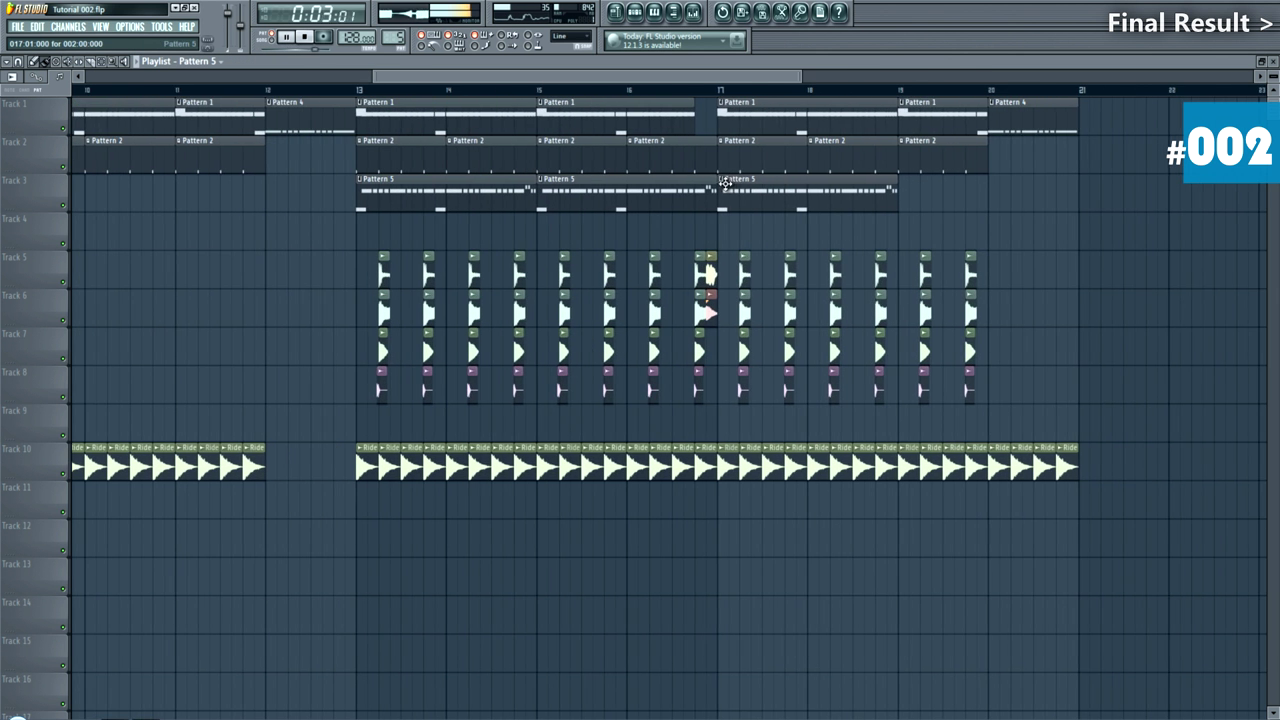
# Step: Make the Pattern 5 clip at bar 17 unique as Pattern 6 and review its Lead notes during playback
pyautogui.rightClick(719, 187)
pyautogui.click(750, 258)
pyautogui.doubleClick(763, 200)
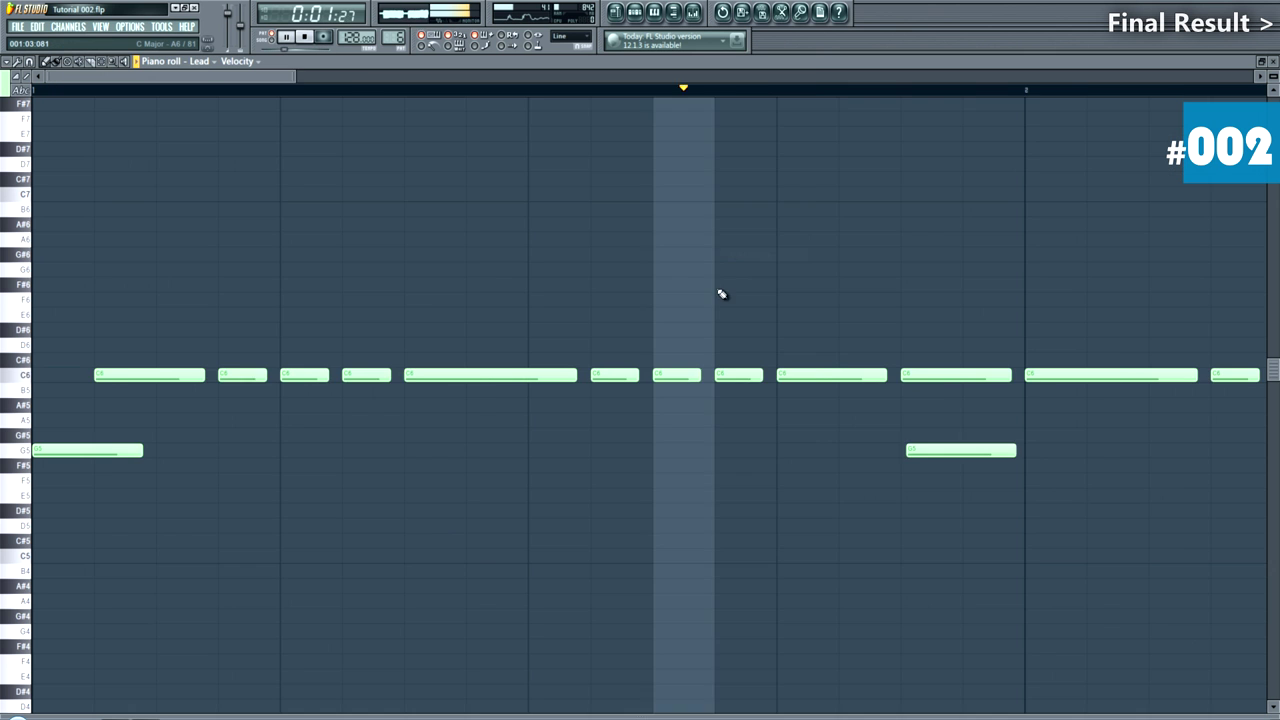
pyautogui.scroll(-3, 657, 326)
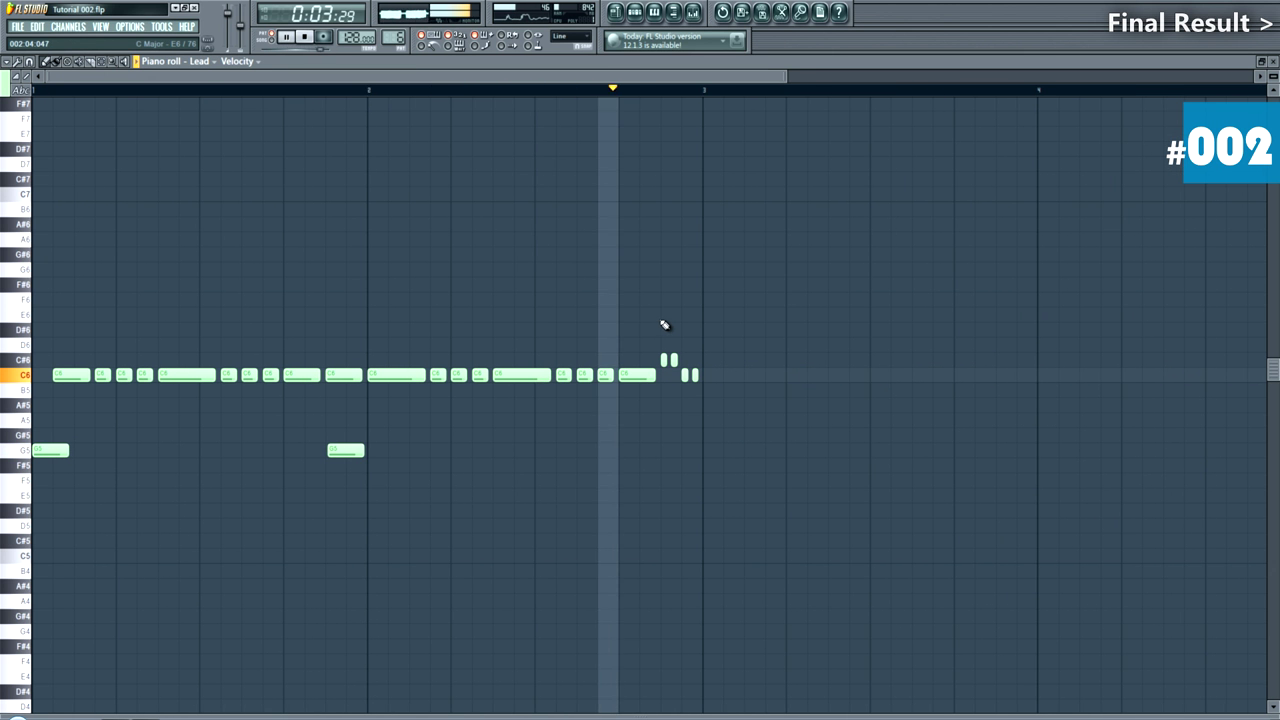
pyautogui.press('space')
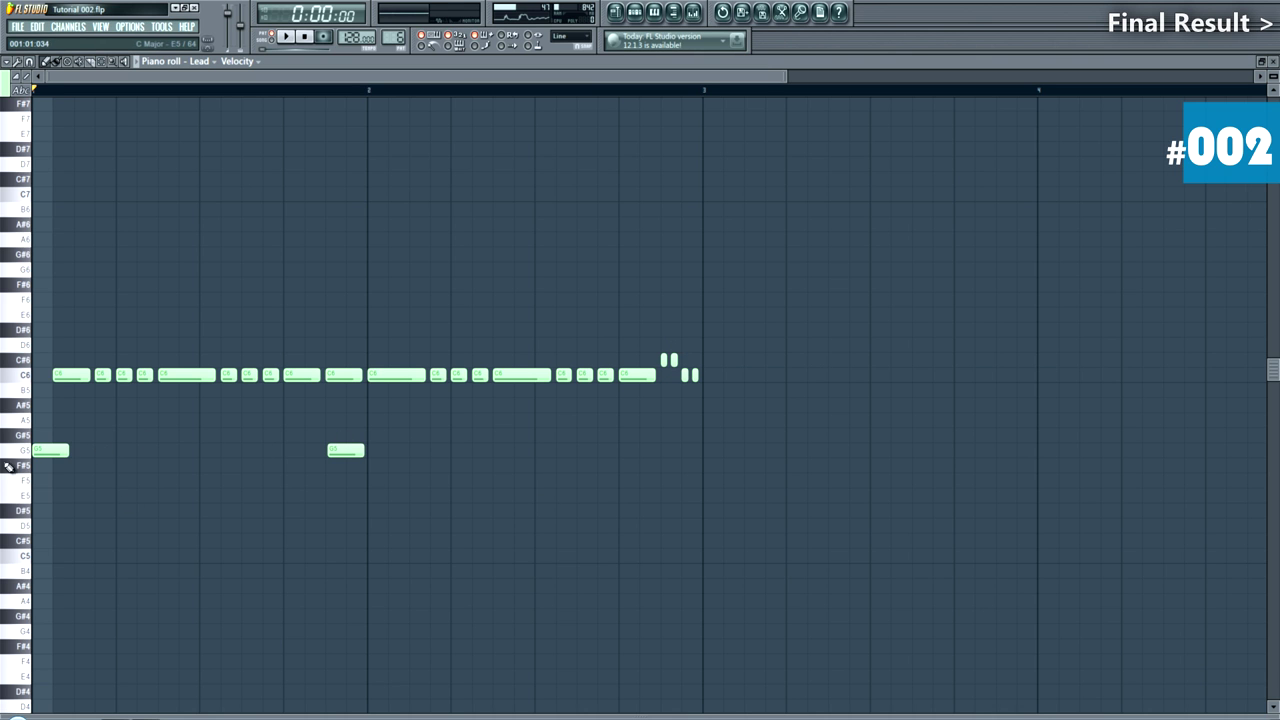
# Step: In Pattern 6, extend the first C6 note back to the pattern start, delete the G5 notes, and return the C#6 notes to C6
pyautogui.moveTo(50, 376); pyautogui.dragTo(31, 376)
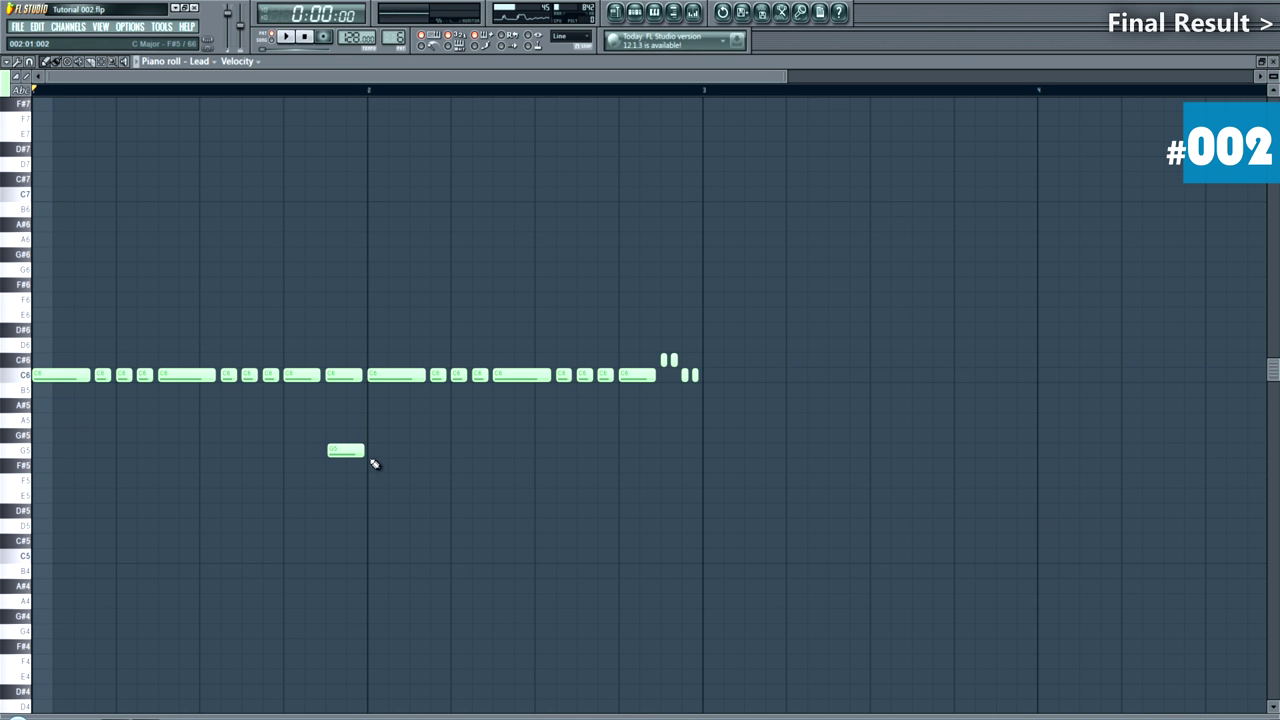
pyautogui.hotkey('shift', 'Down')
pyautogui.scroll(1, 662, 366)
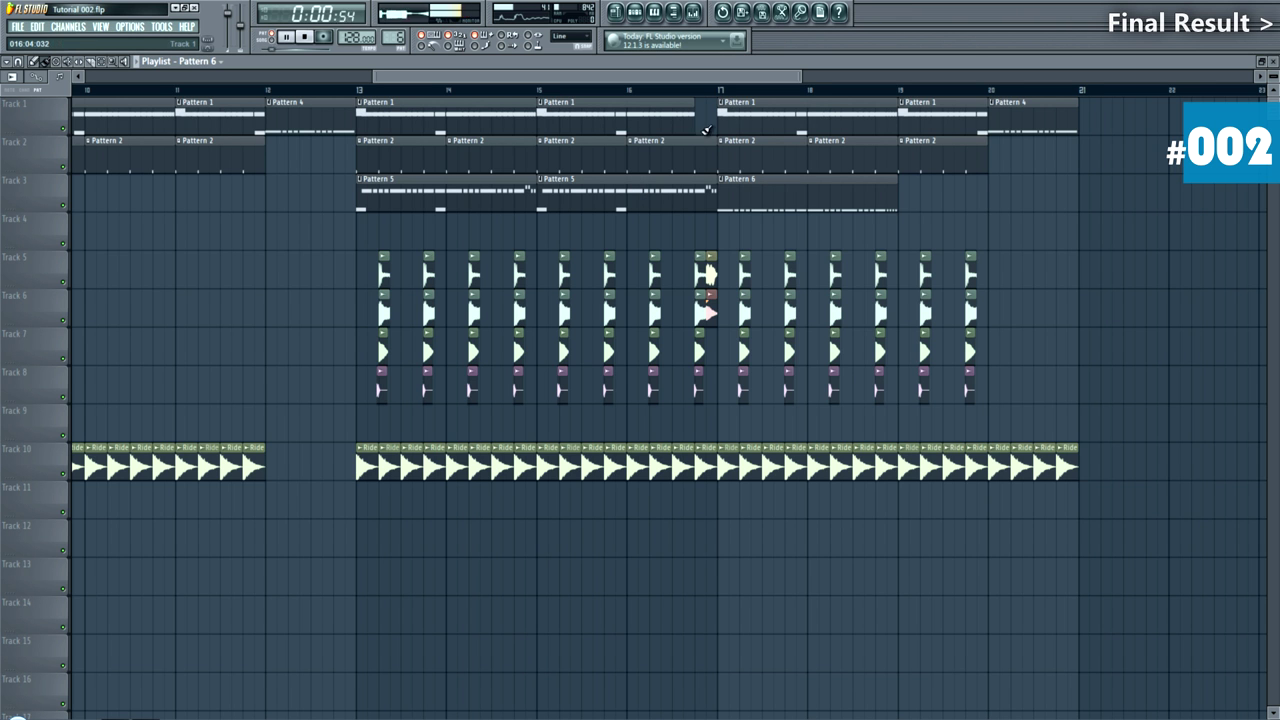
pyautogui.press('space')
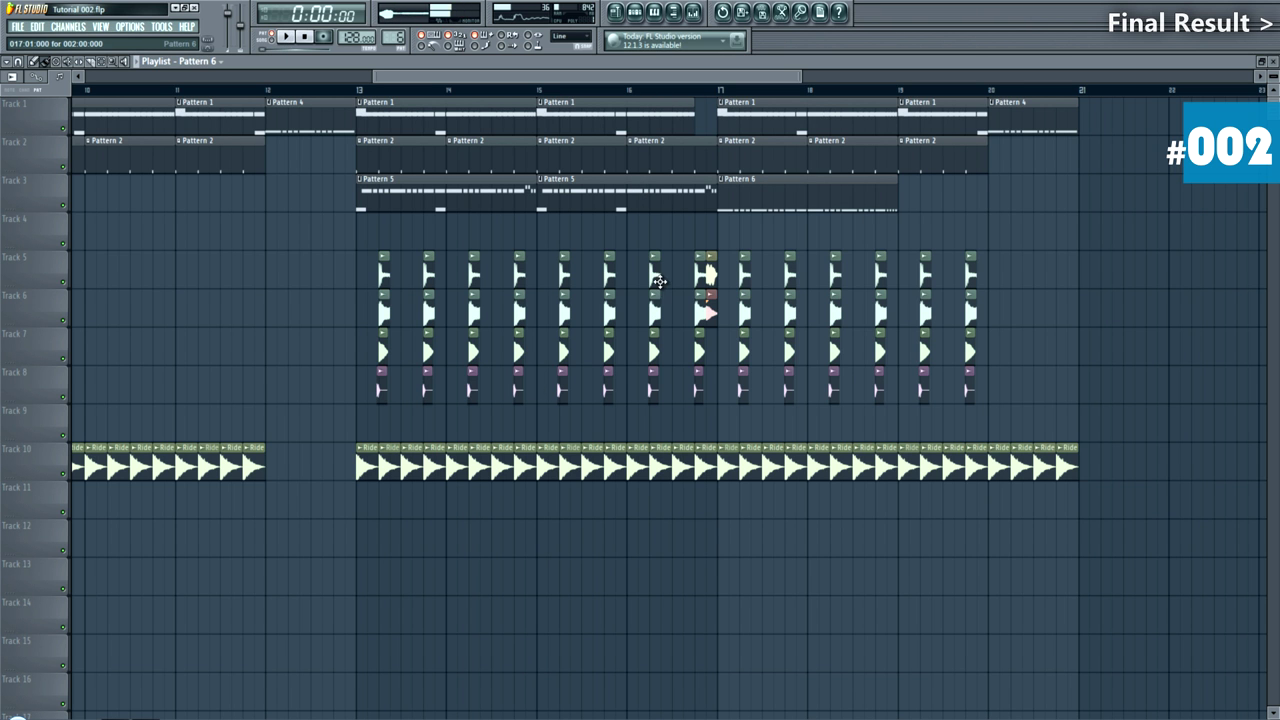
# Step: In Pattern 6, shorten the C6 Lead note at bar 2, add a G5 note of equal length beneath it, and play the pattern
pyautogui.doubleClick(818, 184)
pyautogui.doubleClick(818, 189)
pyautogui.click(964, 300)
pyautogui.rightClick(863, 197)
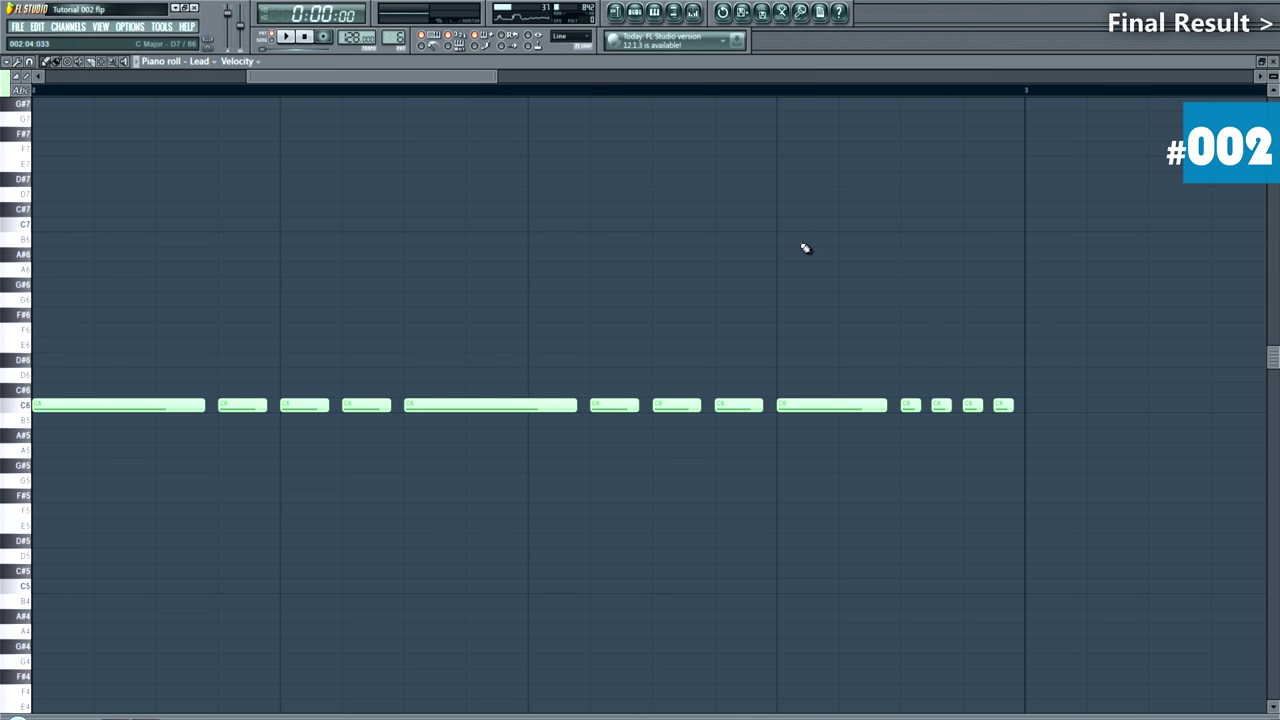
pyautogui.scroll(-4, 540, 451)
pyautogui.scroll(-1, 400, 440)
pyautogui.scroll(4, 160, 440)
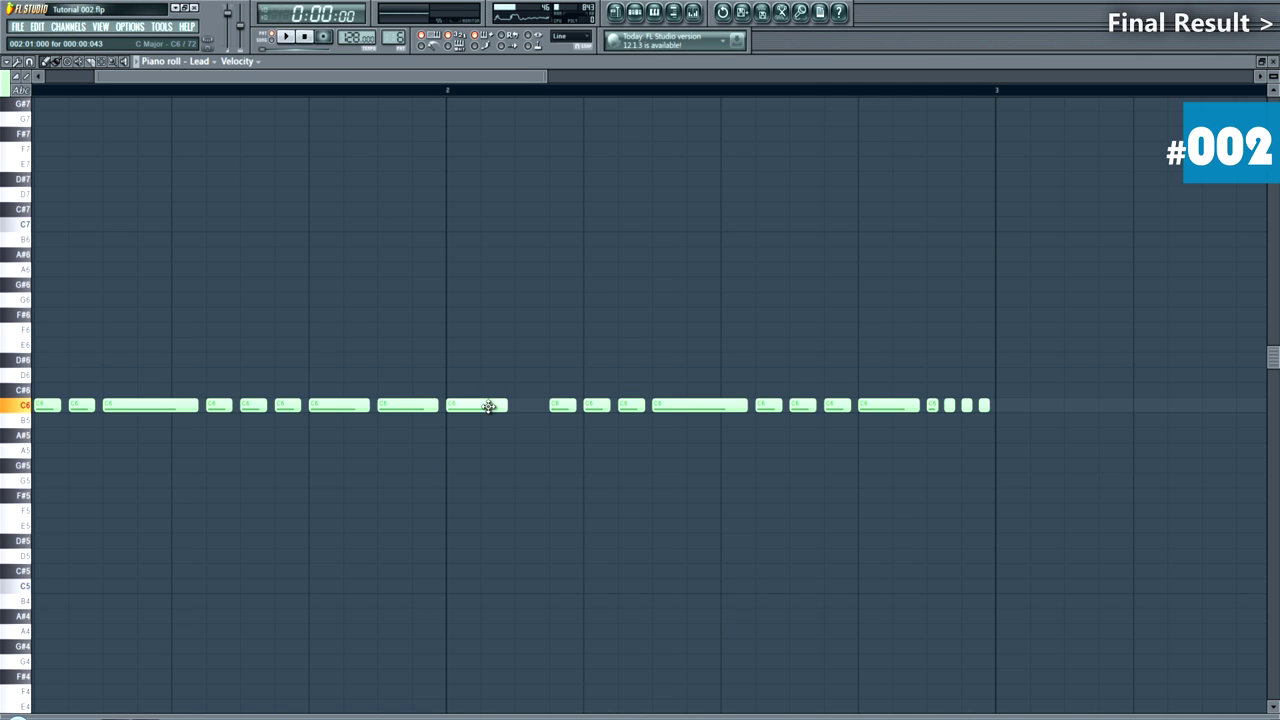
pyautogui.click(481, 482)
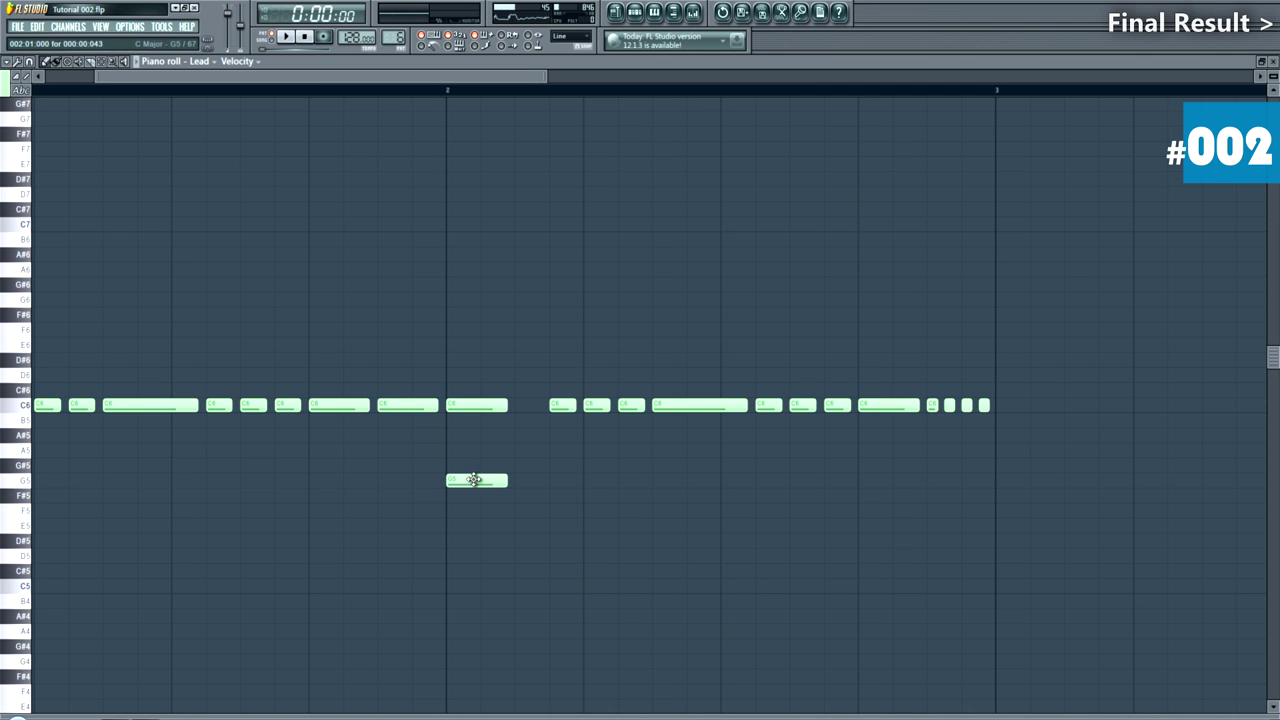
pyautogui.press('space')
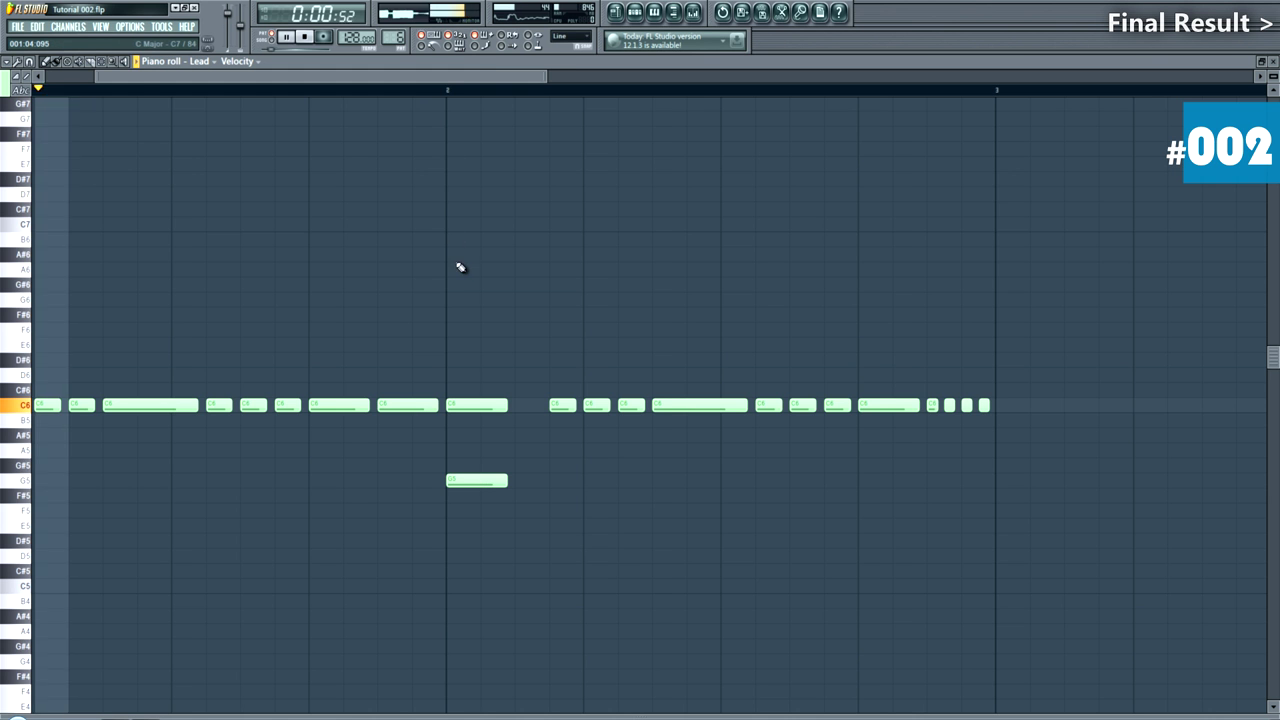
pyautogui.scroll(3, 428, 437)
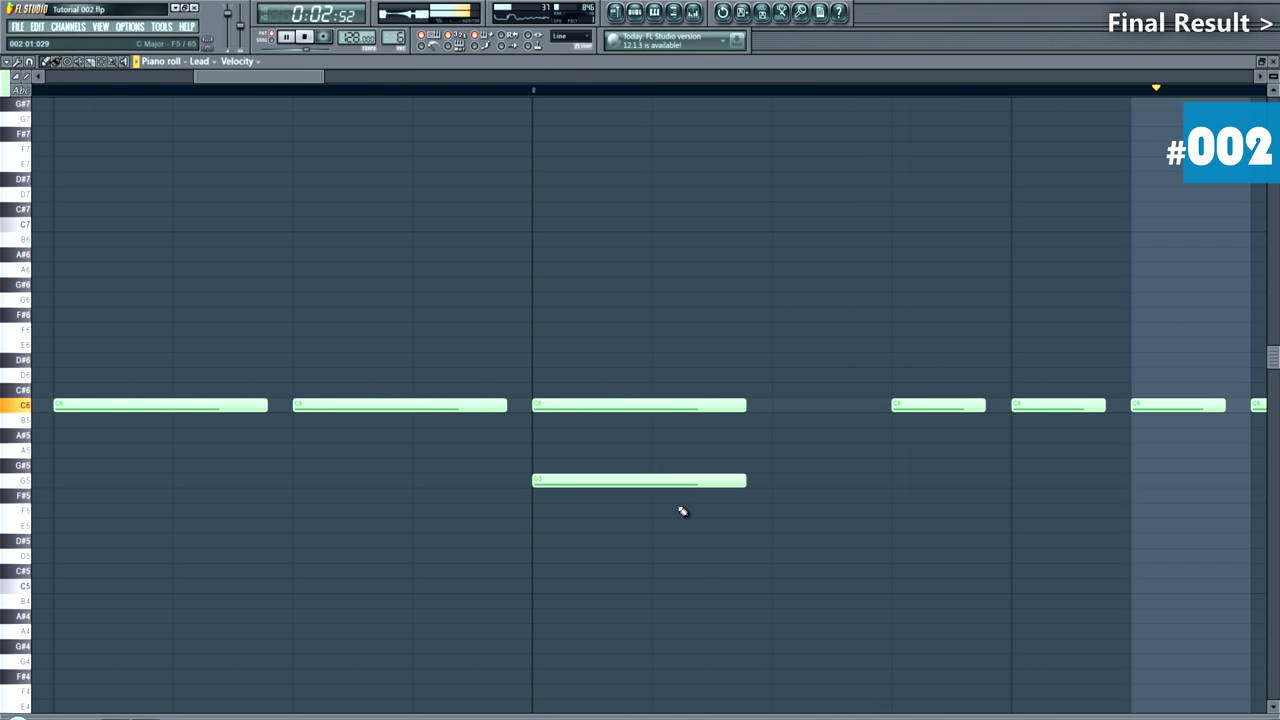
# Step: Lengthen the C6 Lead note at the start of bar 2 in Pattern 6 and play the pattern
pyautogui.press('space')
pyautogui.moveTo(774, 368); pyautogui.dragTo(711, 491)
pyautogui.keyDown('ctrl'); pyautogui.click(760, 420); pyautogui.keyUp('ctrl')
pyautogui.moveTo(743, 406); pyautogui.dragTo(811, 402)
pyautogui.press('space')
pyautogui.scroll(-2, 638, 522)
pyautogui.scroll(-2, 638, 523)
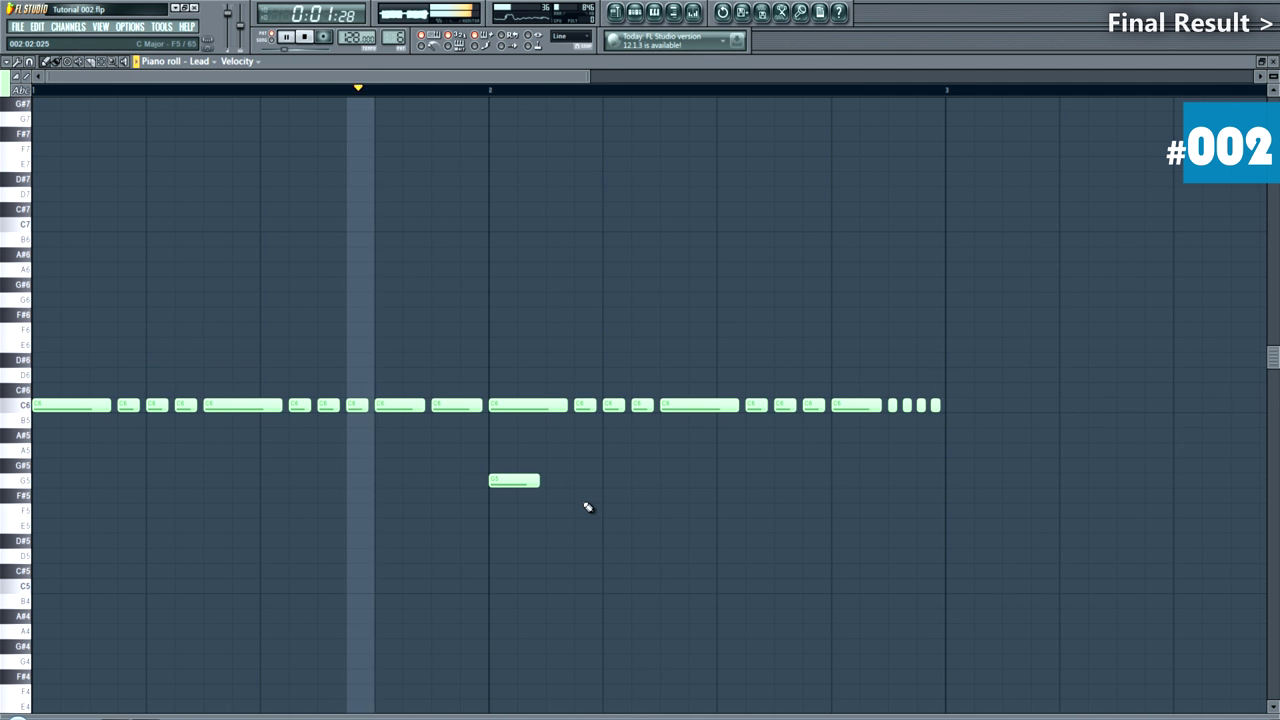
pyautogui.press('space')
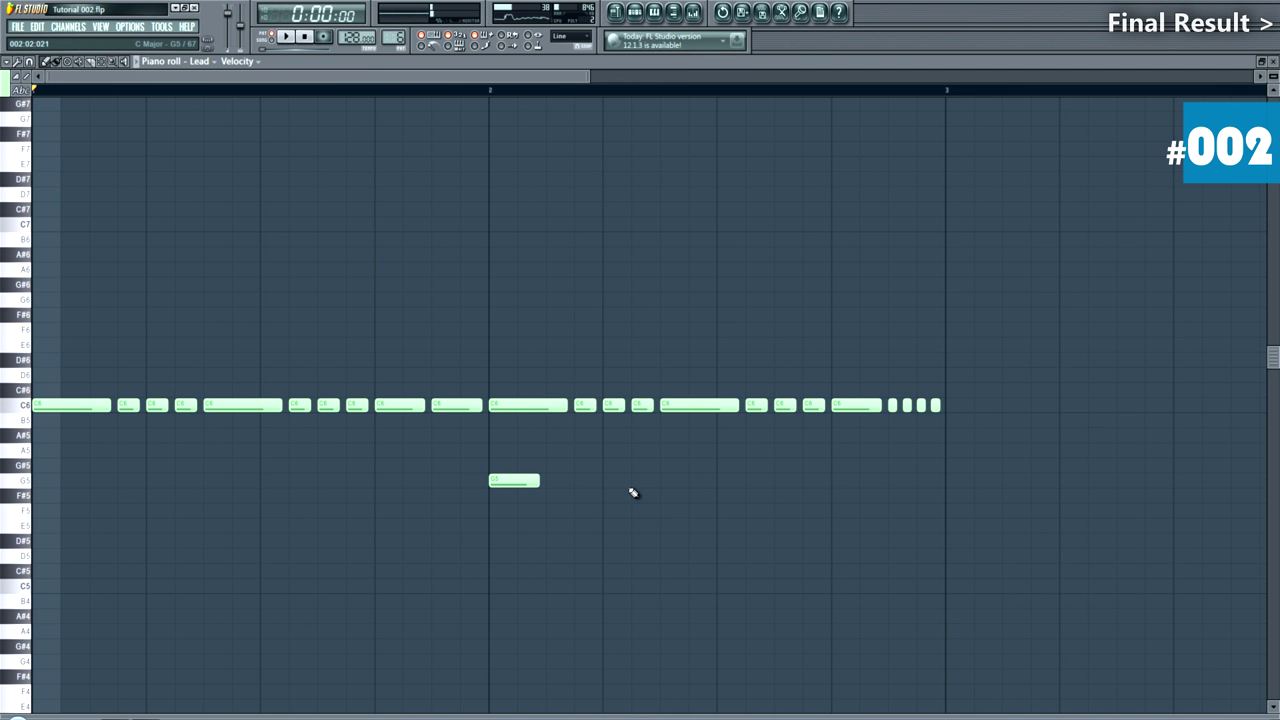
# Step: Move the G5 note beneath the last C6 note of bar 1 and redraw the bar 2 C6 note at its longer length
pyautogui.moveTo(506, 480); pyautogui.dragTo(457, 477)
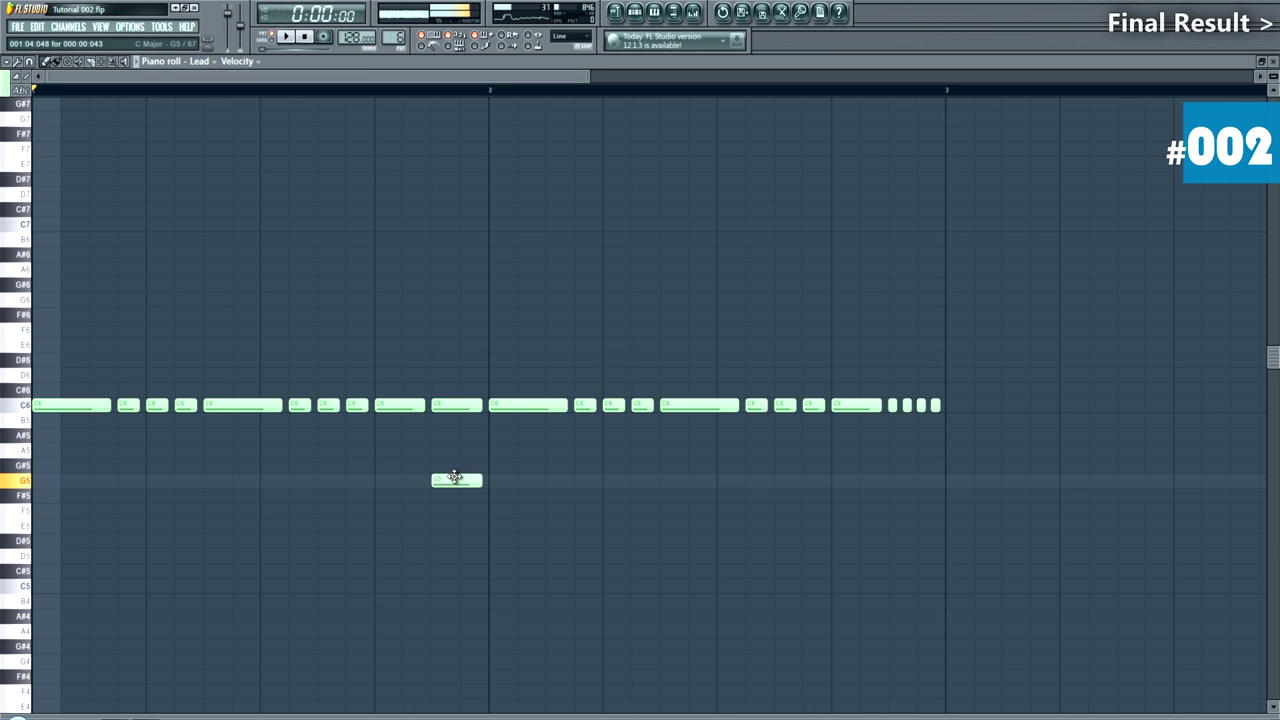
pyautogui.rightClick(561, 406)
pyautogui.click(503, 409)
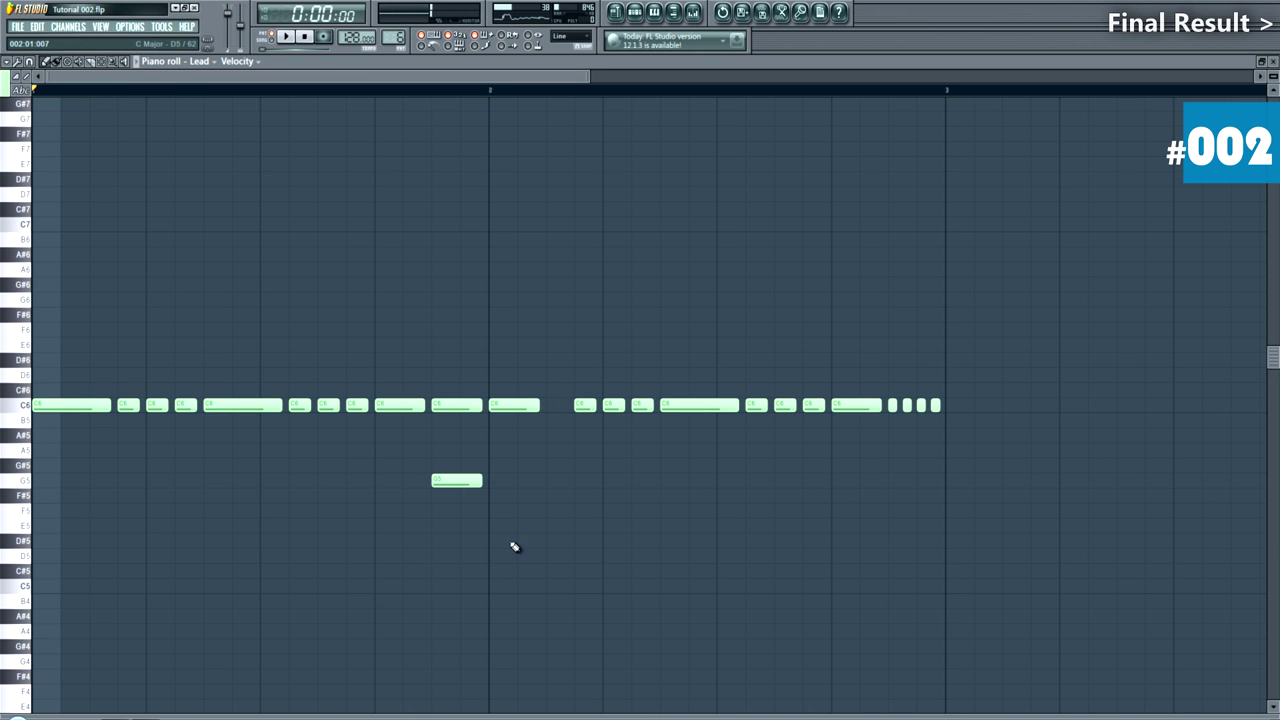
pyautogui.scroll(2, 502, 567)
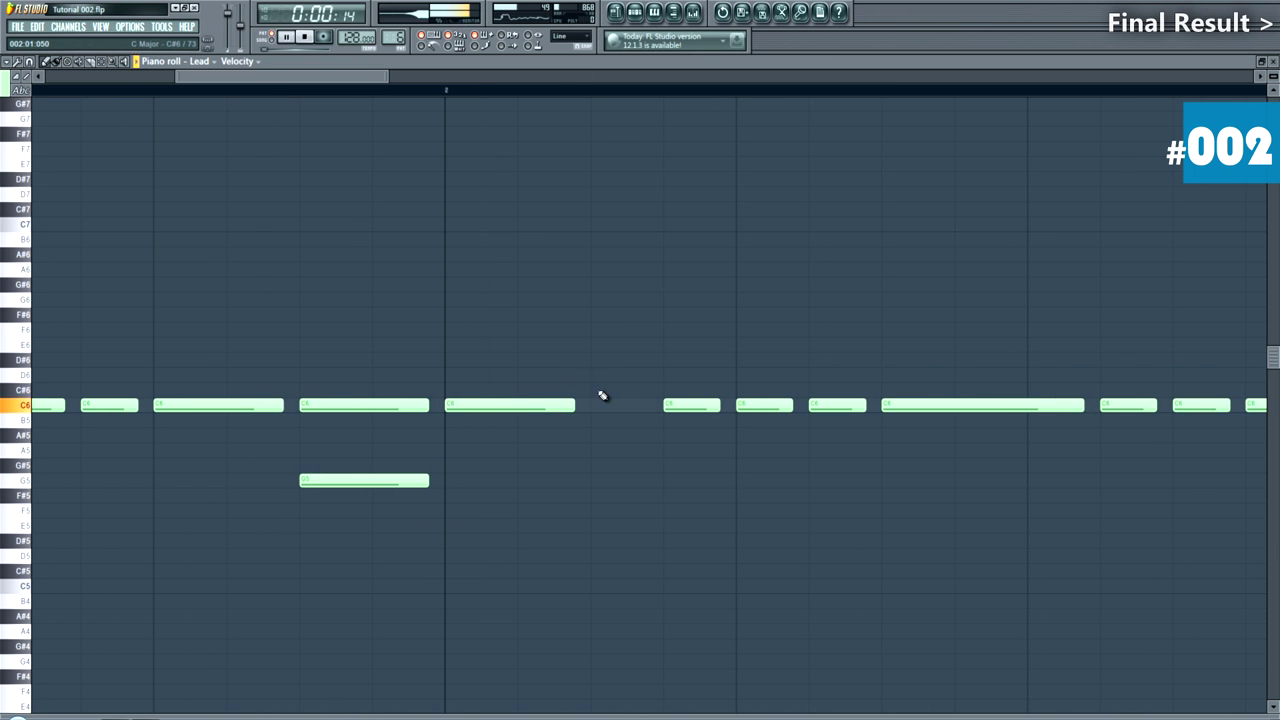
pyautogui.press('space')
pyautogui.press('space')
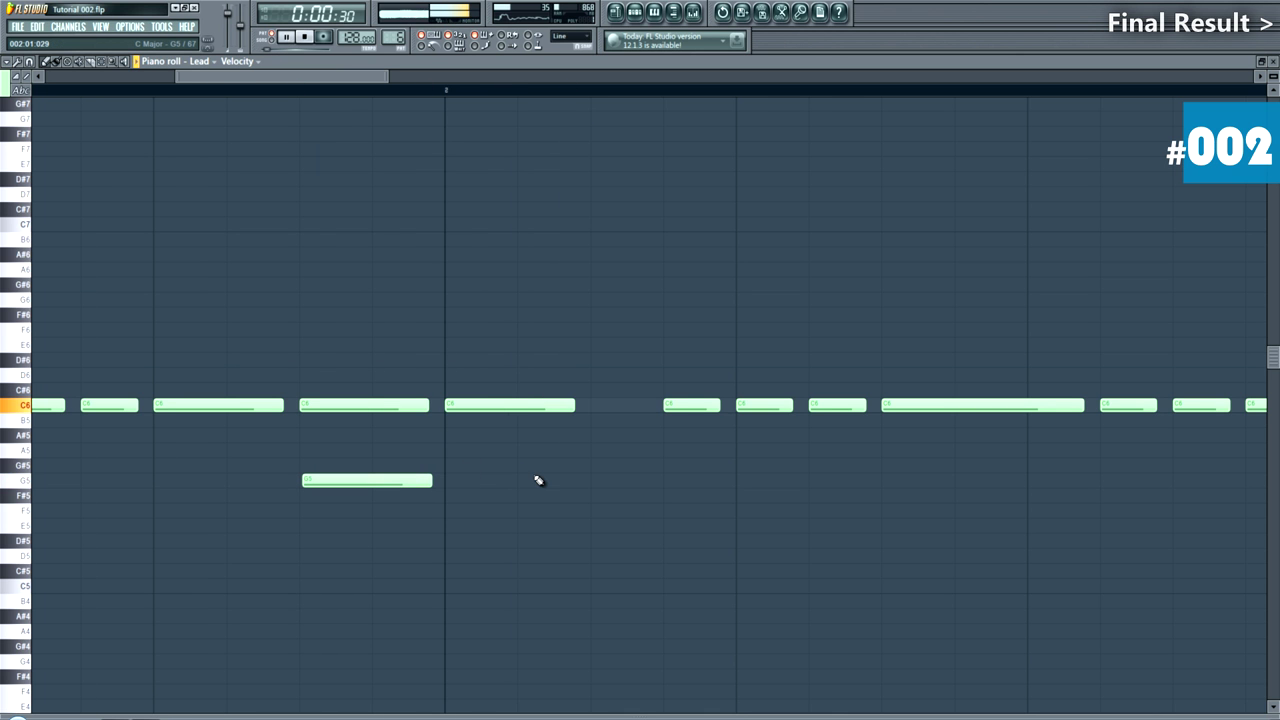
pyautogui.moveTo(570, 405); pyautogui.dragTo(621, 404)
pyautogui.scroll(-4, 480, 427)
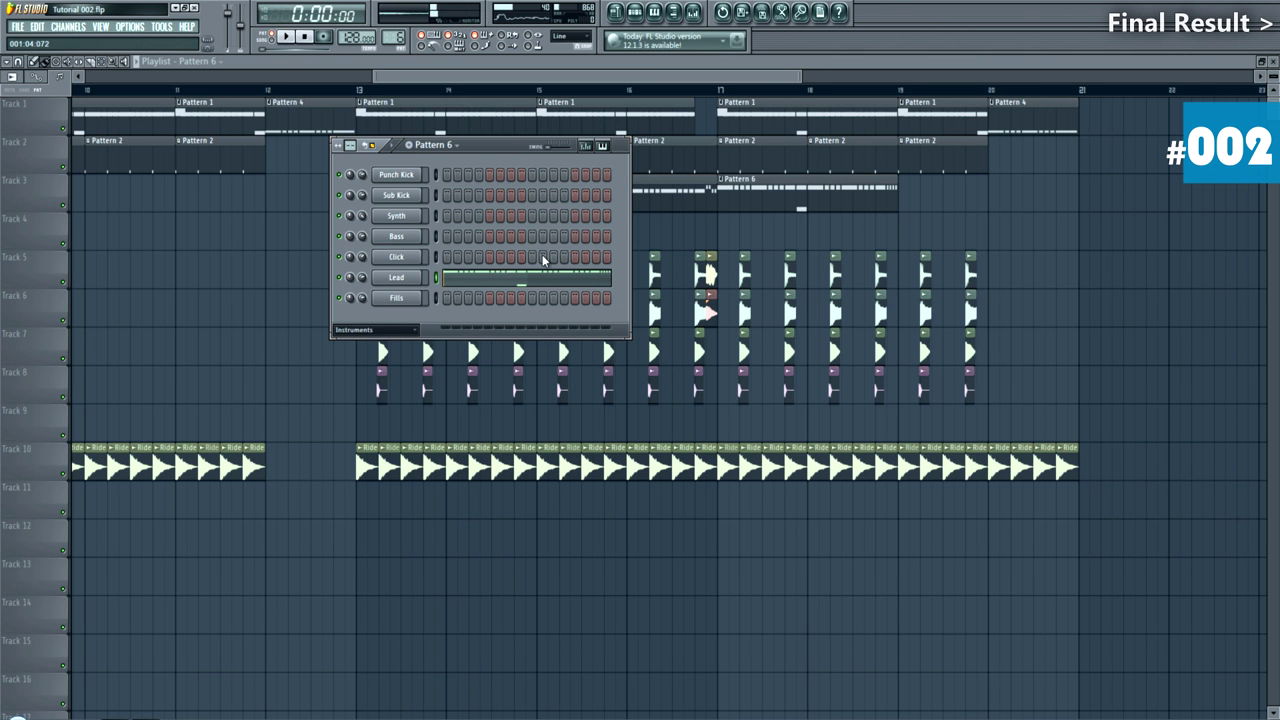
# Step: Fill bars 3 and 4 of Pattern 6 with copies of the first bar's C6 Lead notes, leaving out the G5 note
pyautogui.click(540, 276)
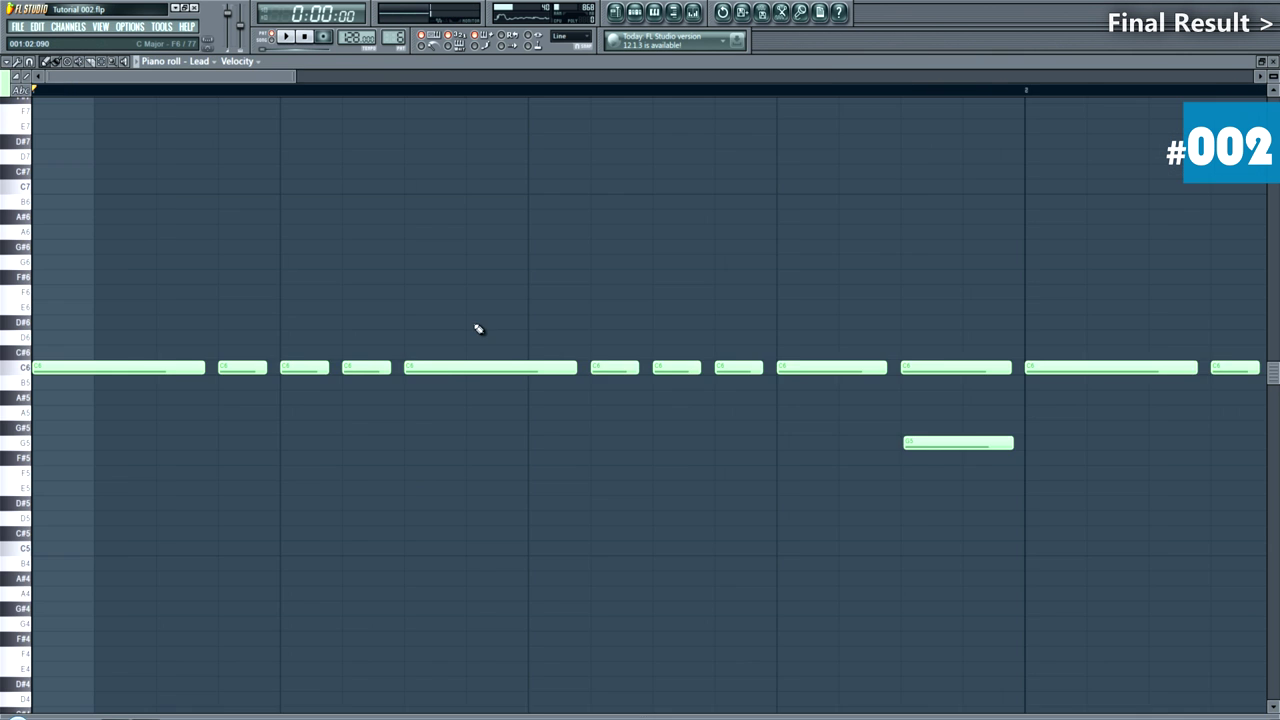
pyautogui.scroll(-5, 500, 370)
pyautogui.moveTo(661, 303); pyautogui.dragTo(62, 450)
pyautogui.moveTo(58, 368); pyautogui.dragTo(583, 372)
pyautogui.click(687, 507)
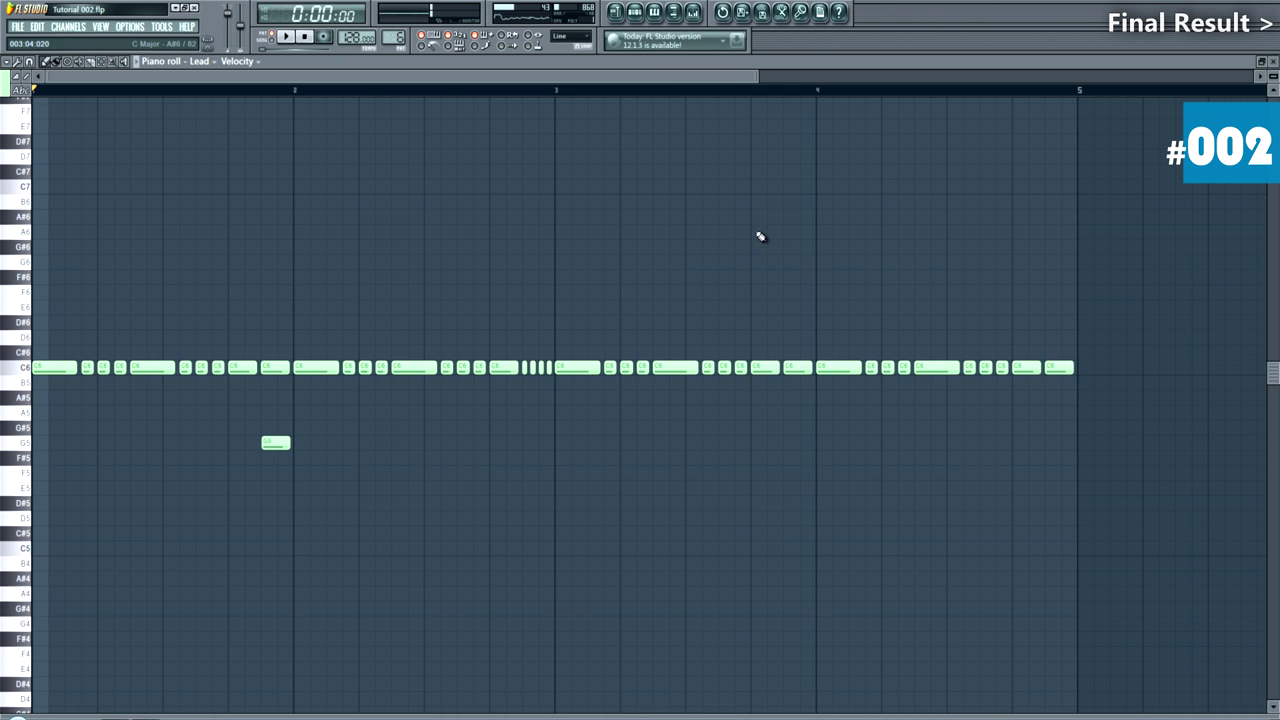
# Step: Select bars 17 to 20 in the playlist and create an automation clip for the Lead synth's PitchBend
pyautogui.press('F7')
pyautogui.moveTo(730, 92); pyautogui.dragTo(1078, 93)
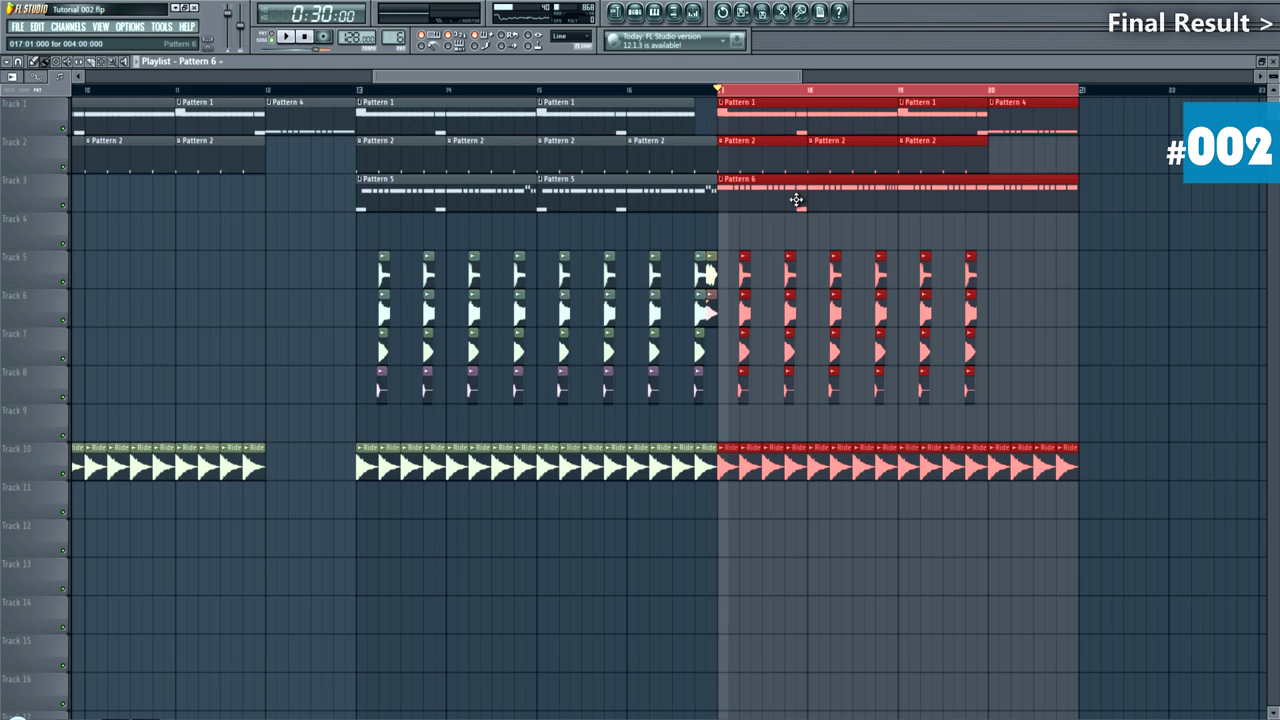
pyautogui.press('F6')
pyautogui.click(391, 281)
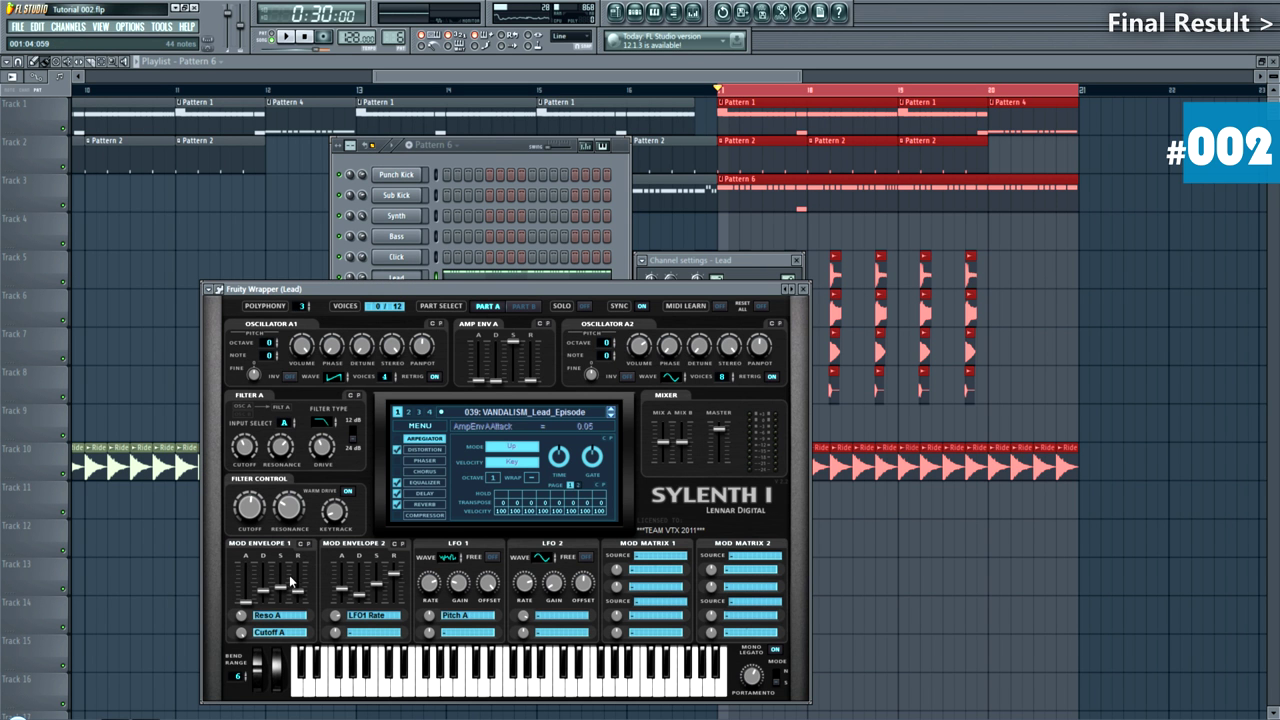
pyautogui.click(170, 30)
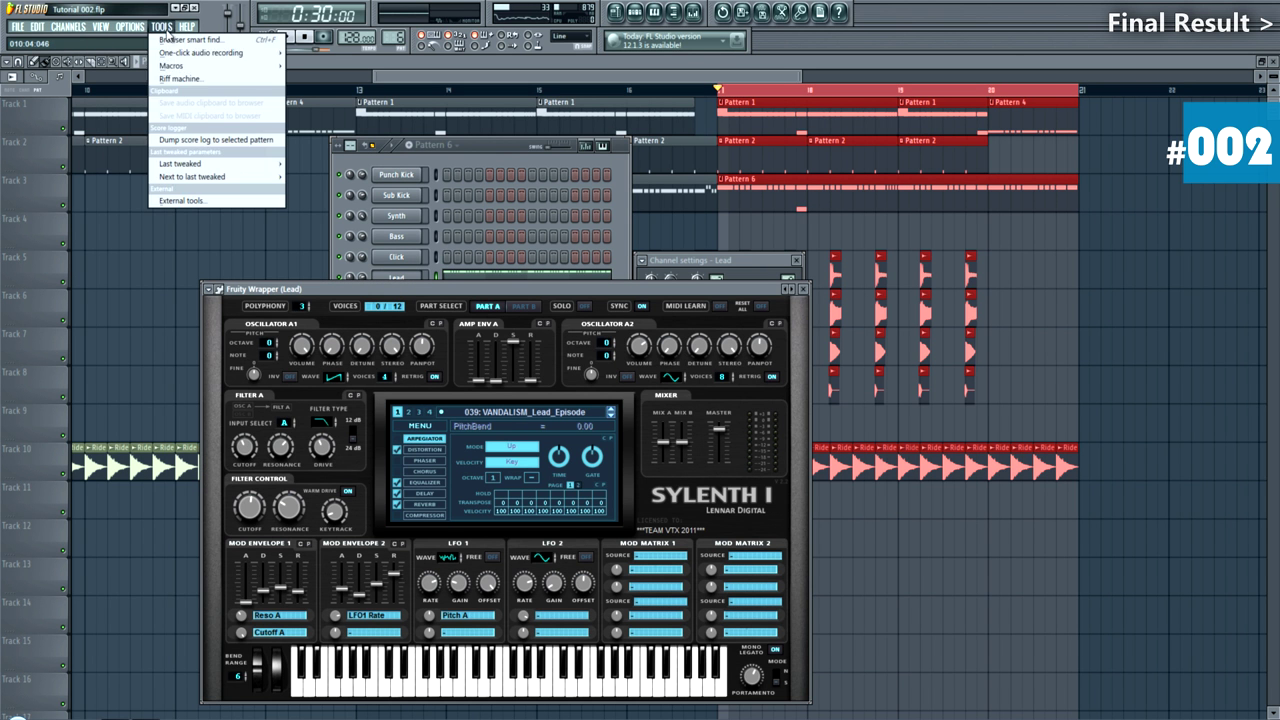
pyautogui.moveTo(212, 165)
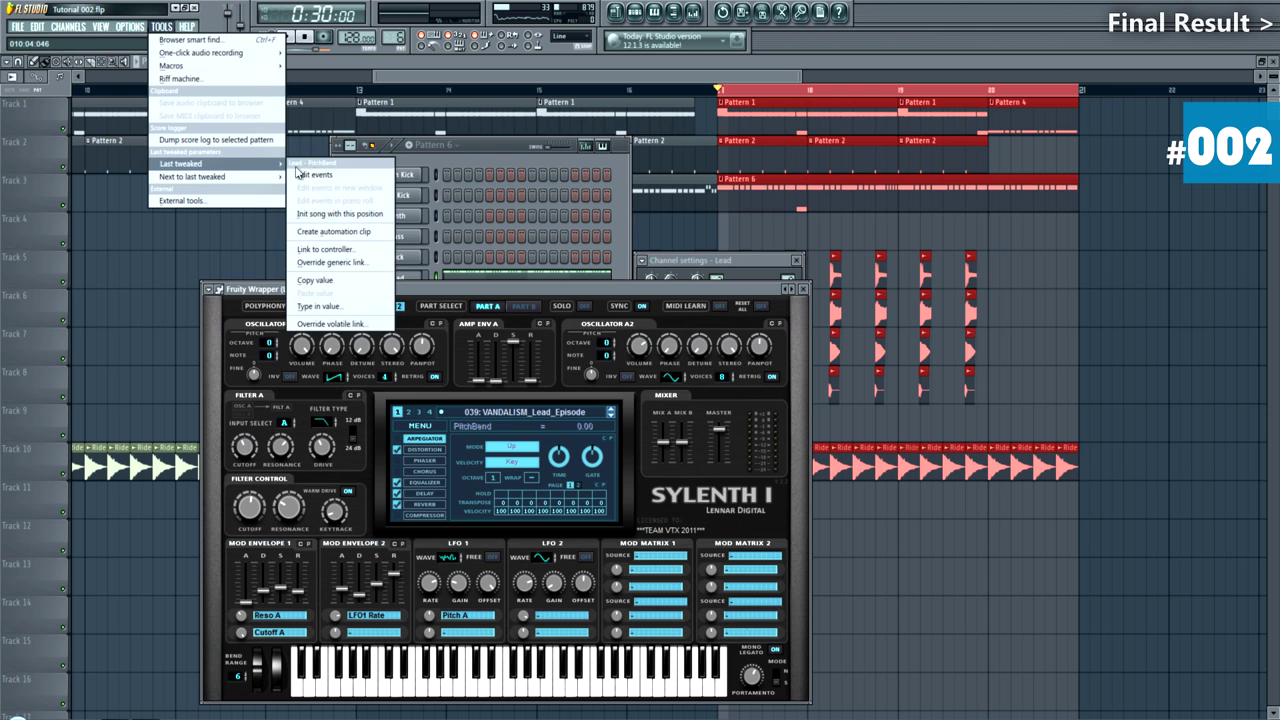
pyautogui.click(350, 234)
# Step: Raise the end point of the Lead PitchBend envelope to 100% and play the arrangement from bar 13
pyautogui.click(1066, 237)
pyautogui.moveTo(1080, 236); pyautogui.dragTo(1082, 221)
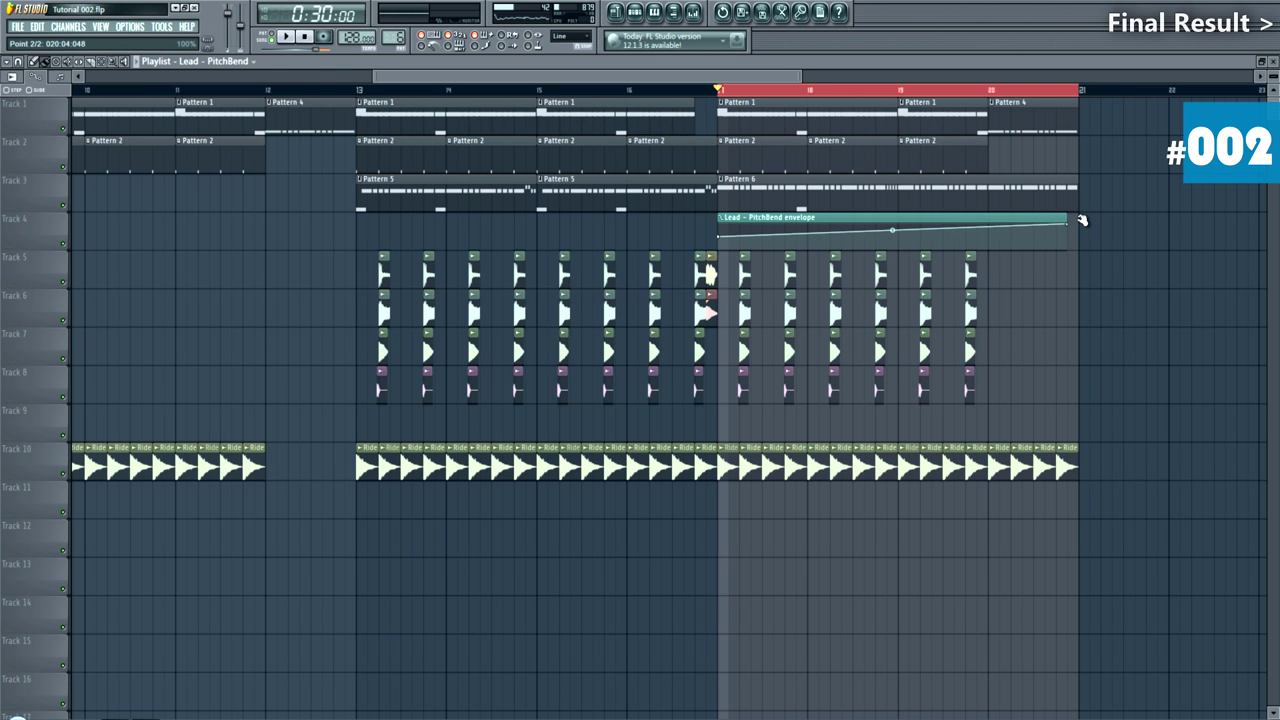
pyautogui.click(362, 91)
pyautogui.press('space')
pyautogui.keyDown('ctrl'); pyautogui.click(1022, 90); pyautogui.keyUp('ctrl')
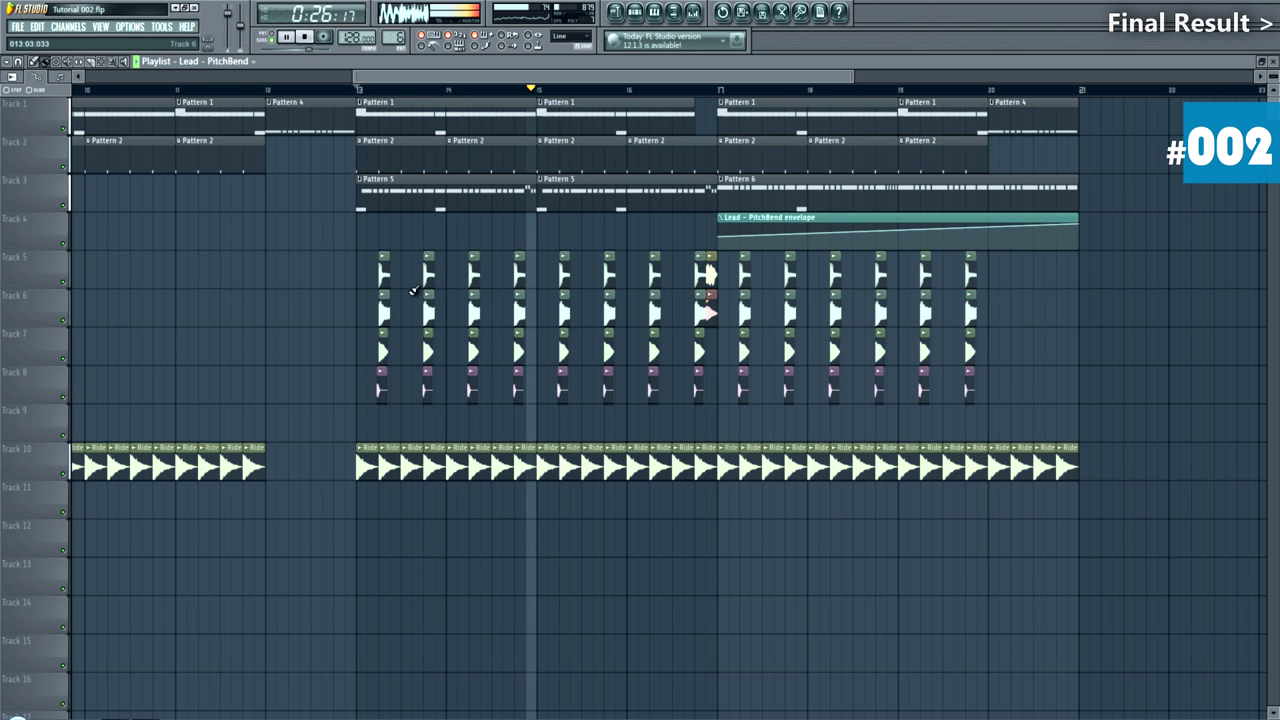
pyautogui.scroll(-2, 413, 290)
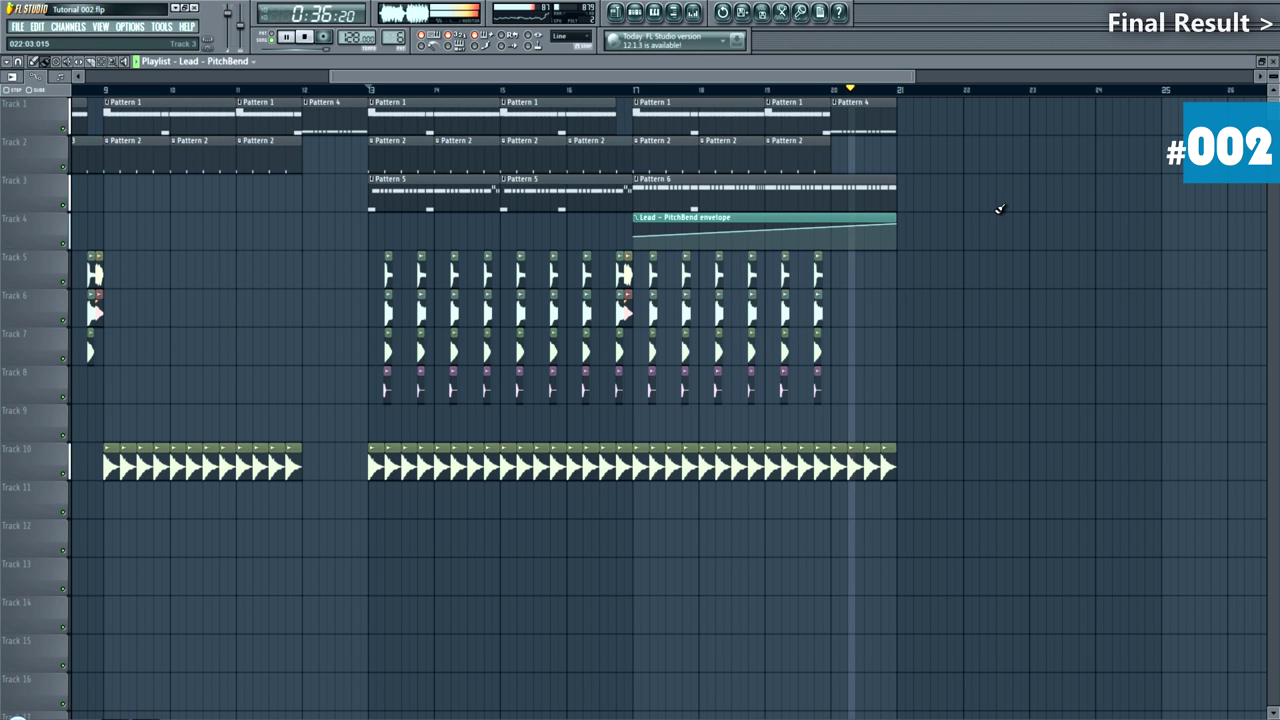
pyautogui.press('space')
# Step: Select bar 12 in the playlist and create an automation clip for the Fills synth's FilterCtl Cutoff
pyautogui.scroll(-1, 1000, 215)
pyautogui.scroll(-1, 991, 218)
pyautogui.moveTo(390, 95); pyautogui.dragTo(447, 93)
pyautogui.doubleClick(427, 122)
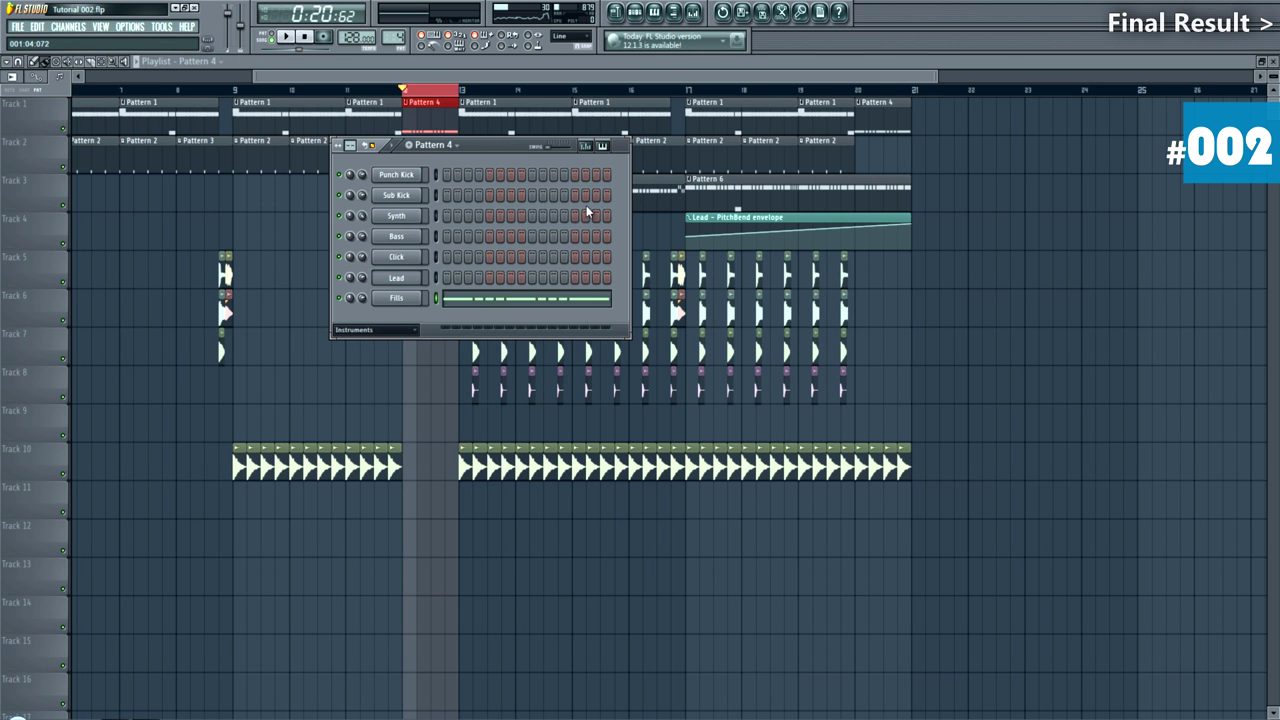
pyautogui.click(398, 299)
pyautogui.press('space')
pyautogui.click(161, 27)
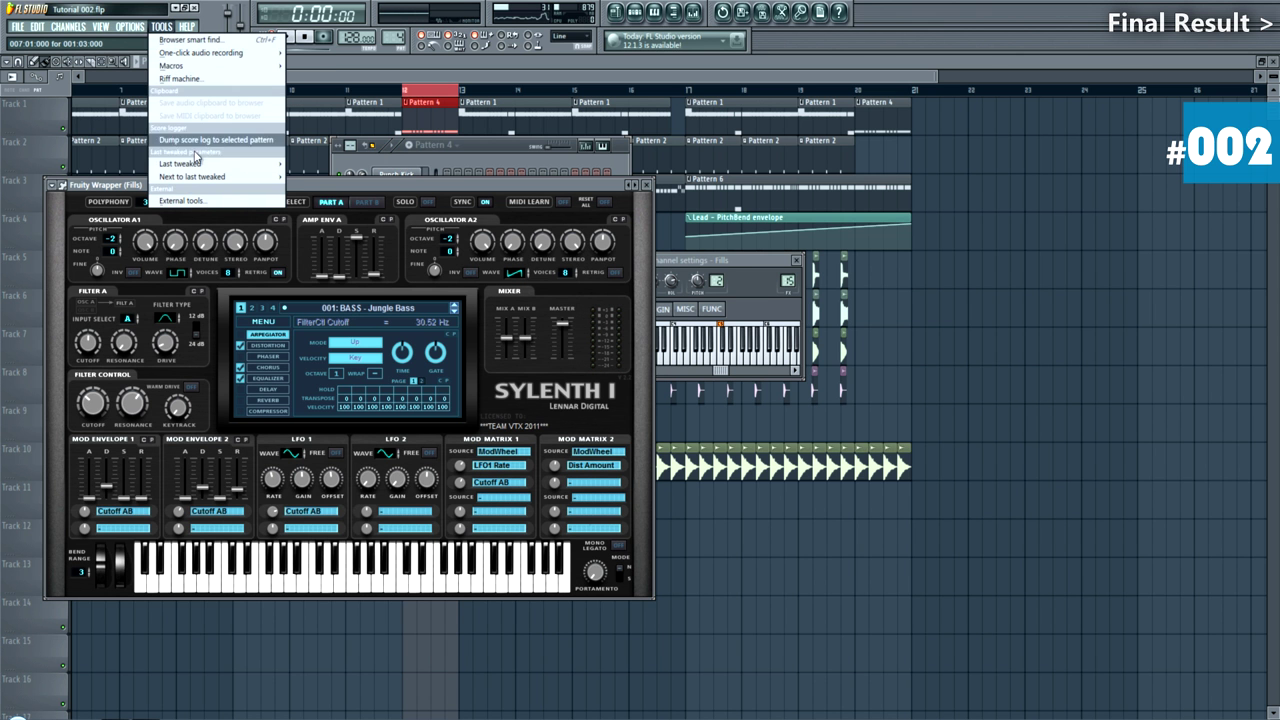
pyautogui.moveTo(200, 168)
pyautogui.click(330, 232)
# Step: Set the end point of the Fills FilterCtl Cutoff envelope to 39% and play the arrangement from just before bar 12
pyautogui.rightClick(1004, 257)
pyautogui.scroll(4, 447, 200)
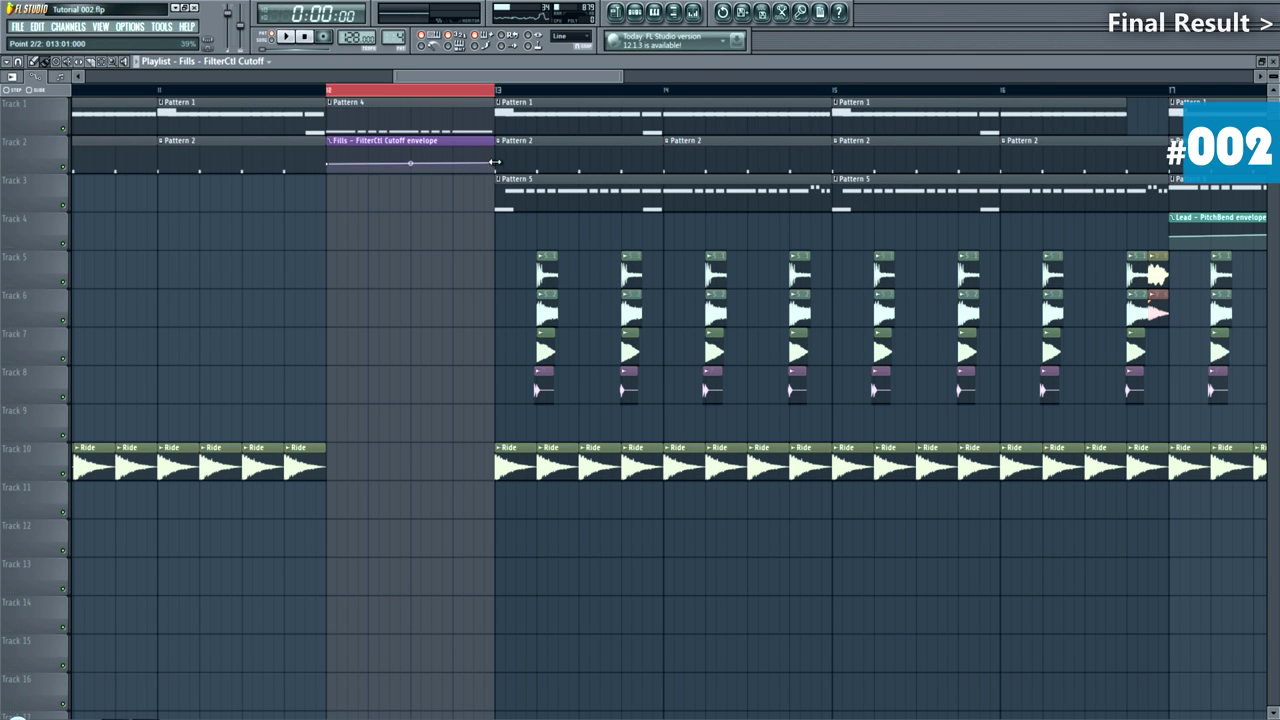
pyautogui.press('space')
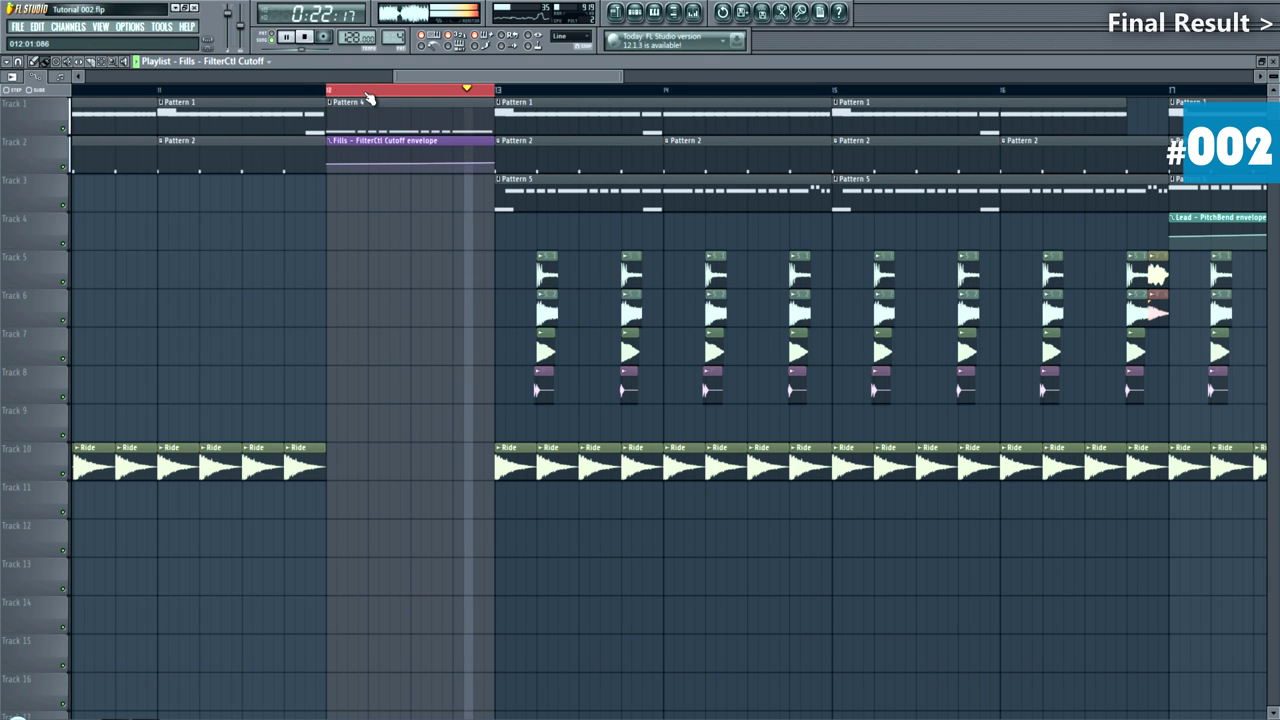
pyautogui.click(286, 91)
pyautogui.scroll(-5, 306, 271)
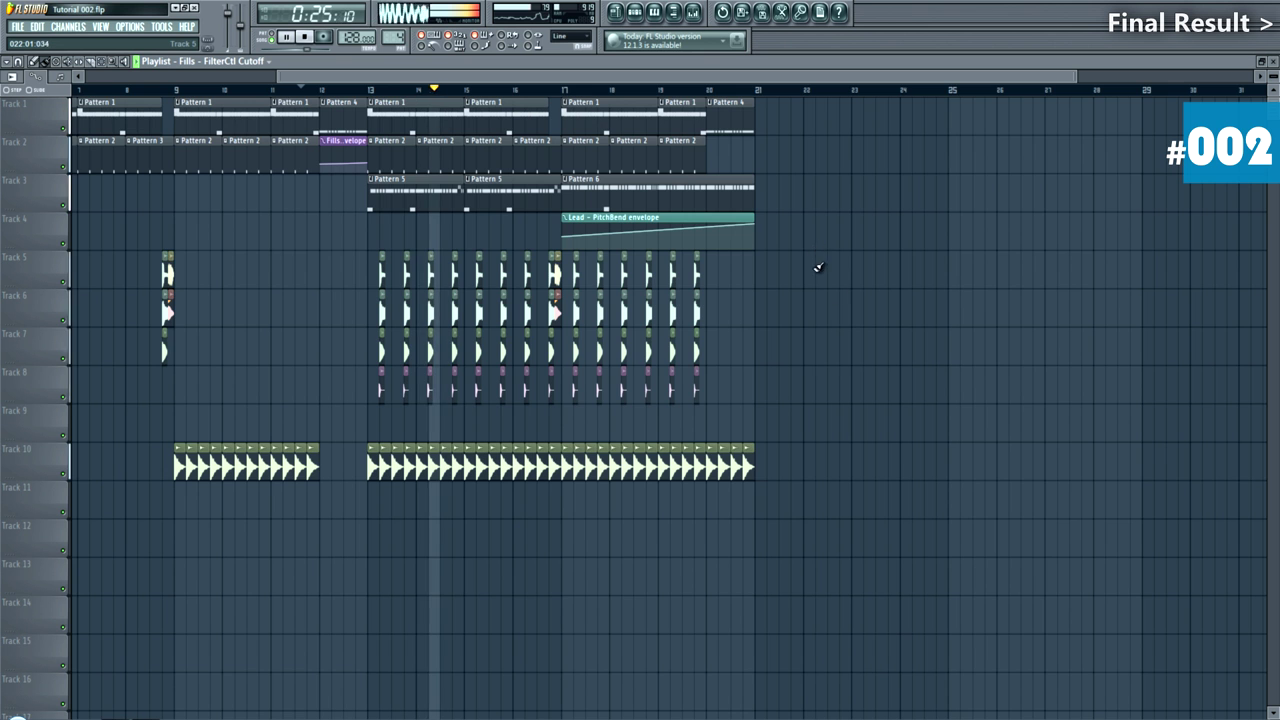
pyautogui.scroll(-3, 700, 312)
pyautogui.scroll(3, 249, 266)
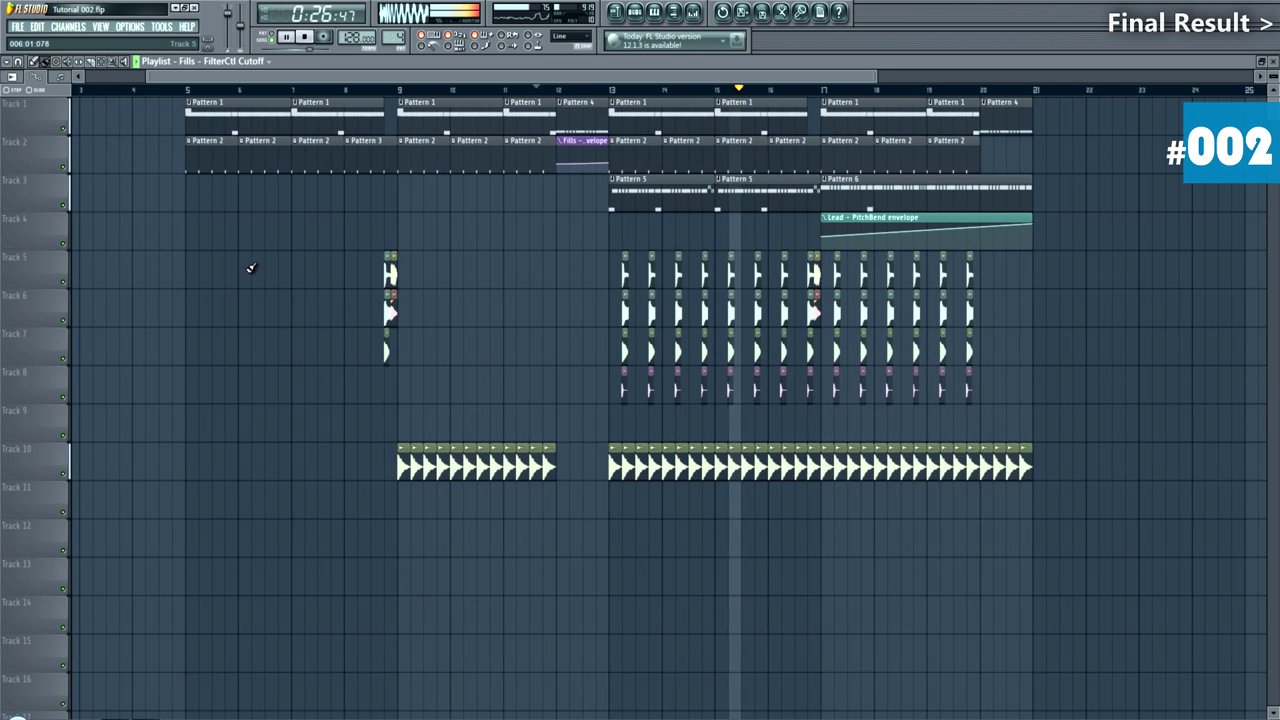
pyautogui.scroll(4, 732, 308)
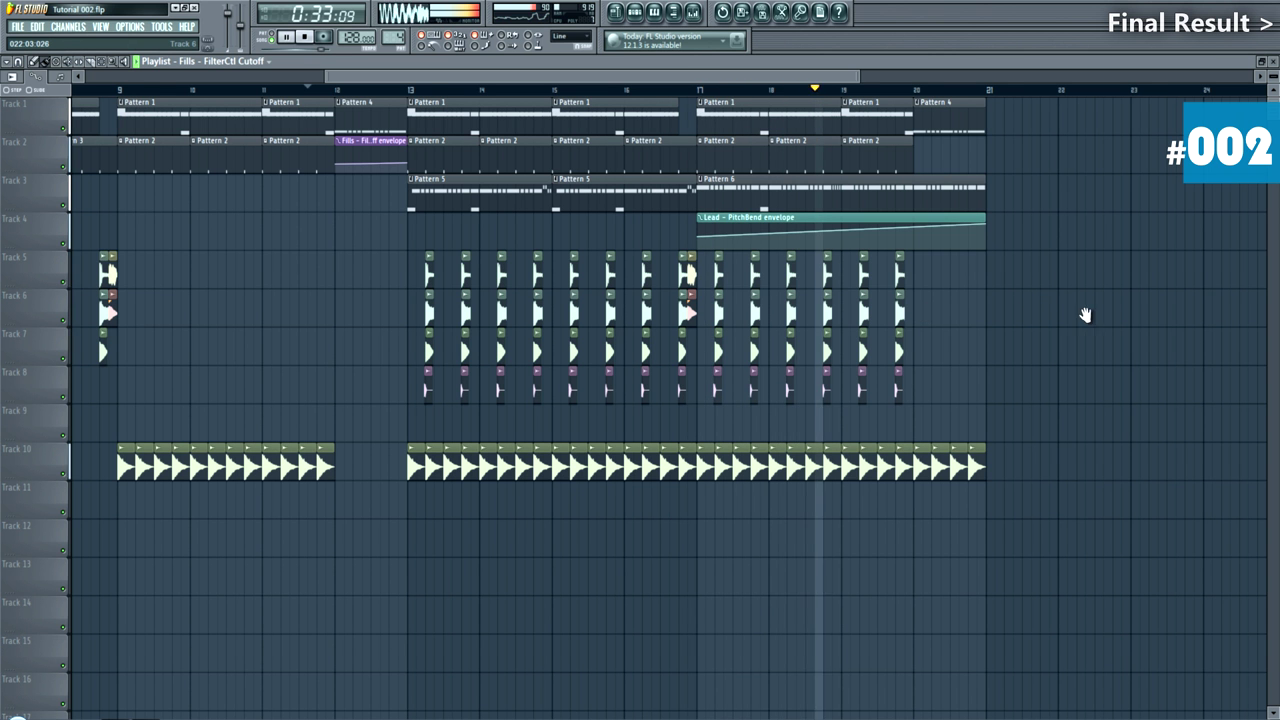
pyautogui.hscroll(4, 1000, 320)
pyautogui.scroll(-4, 920, 277)
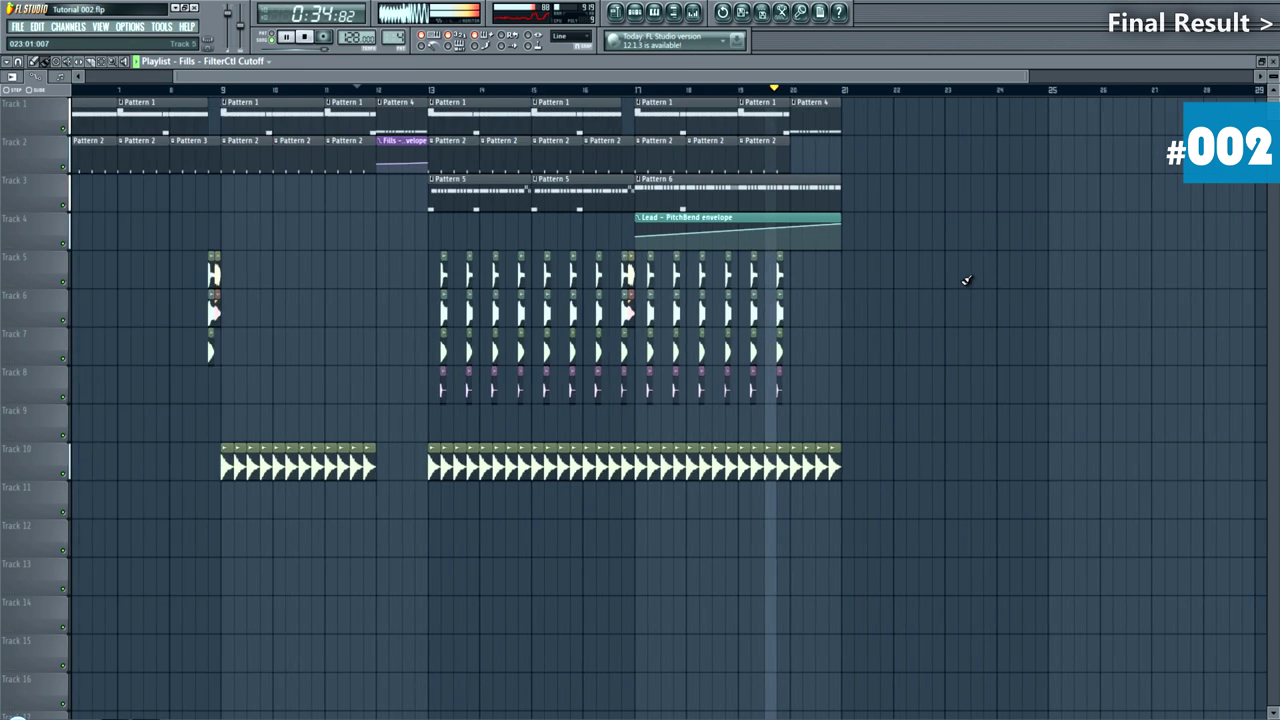
pyautogui.press('space')
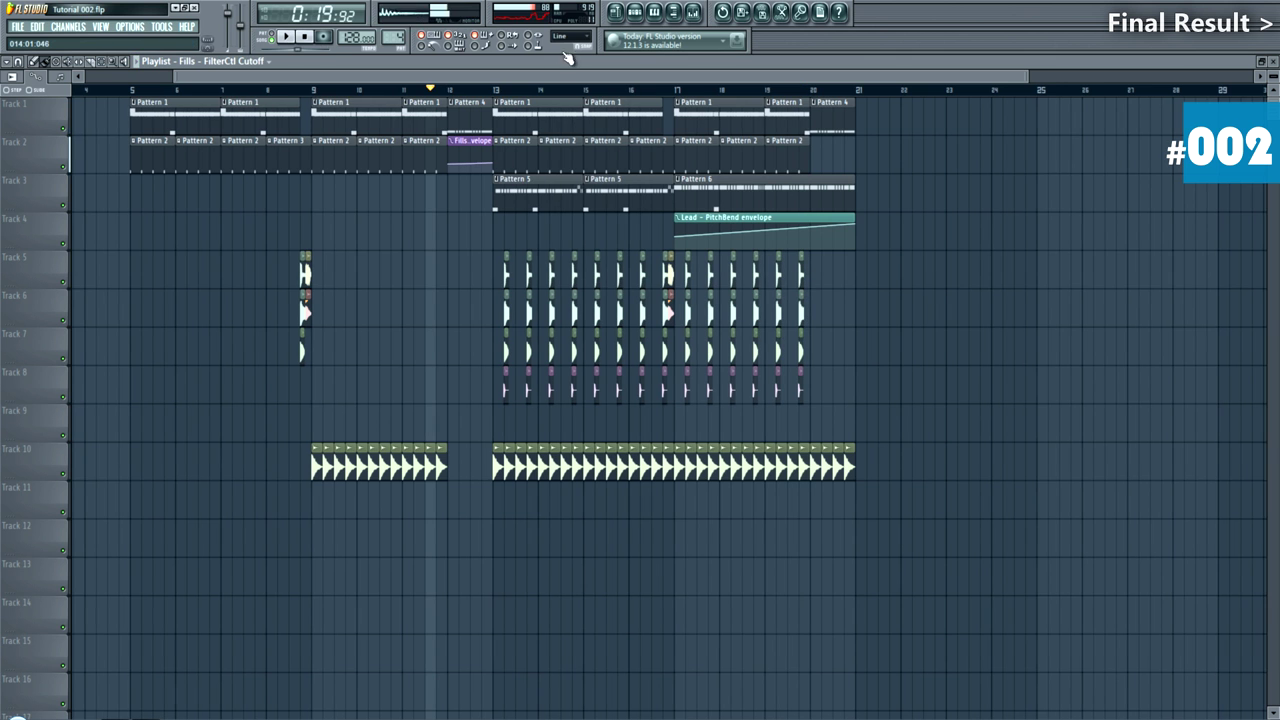
# Step: Filter the channel list to show the audio clips
pyautogui.click(636, 13)
pyautogui.click(385, 226)
pyautogui.click(368, 284)
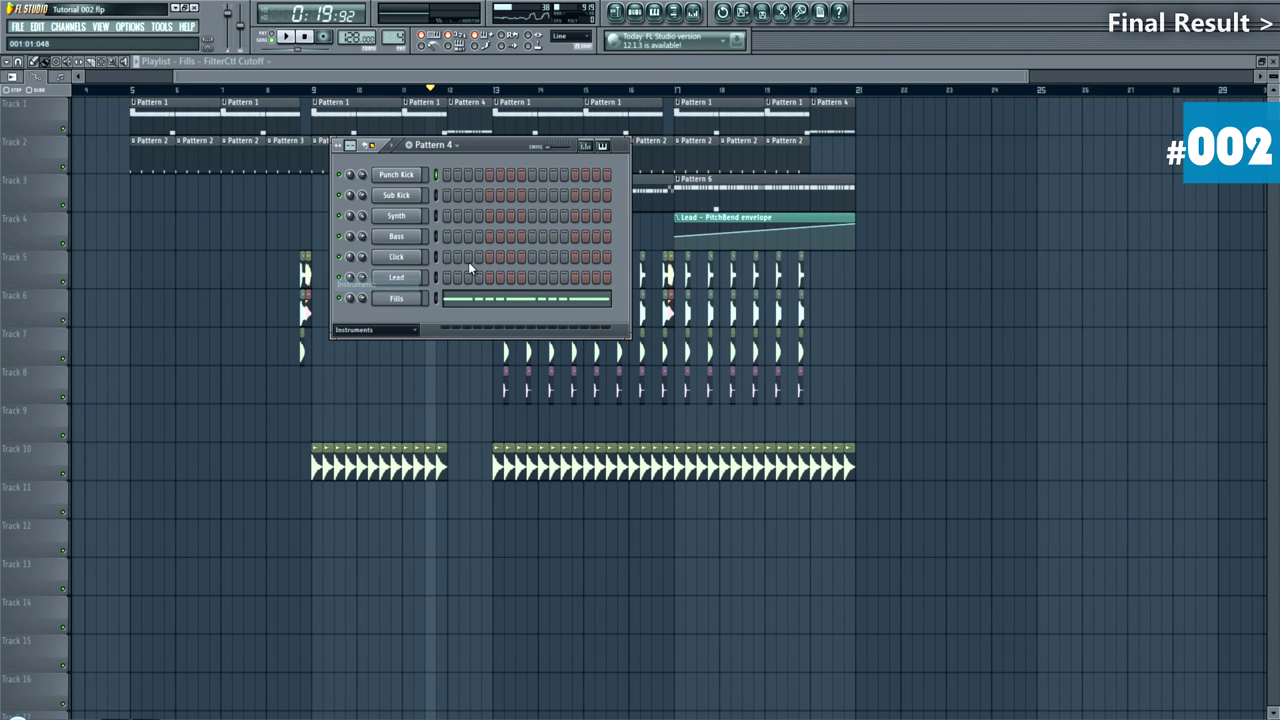
pyautogui.click(373, 331)
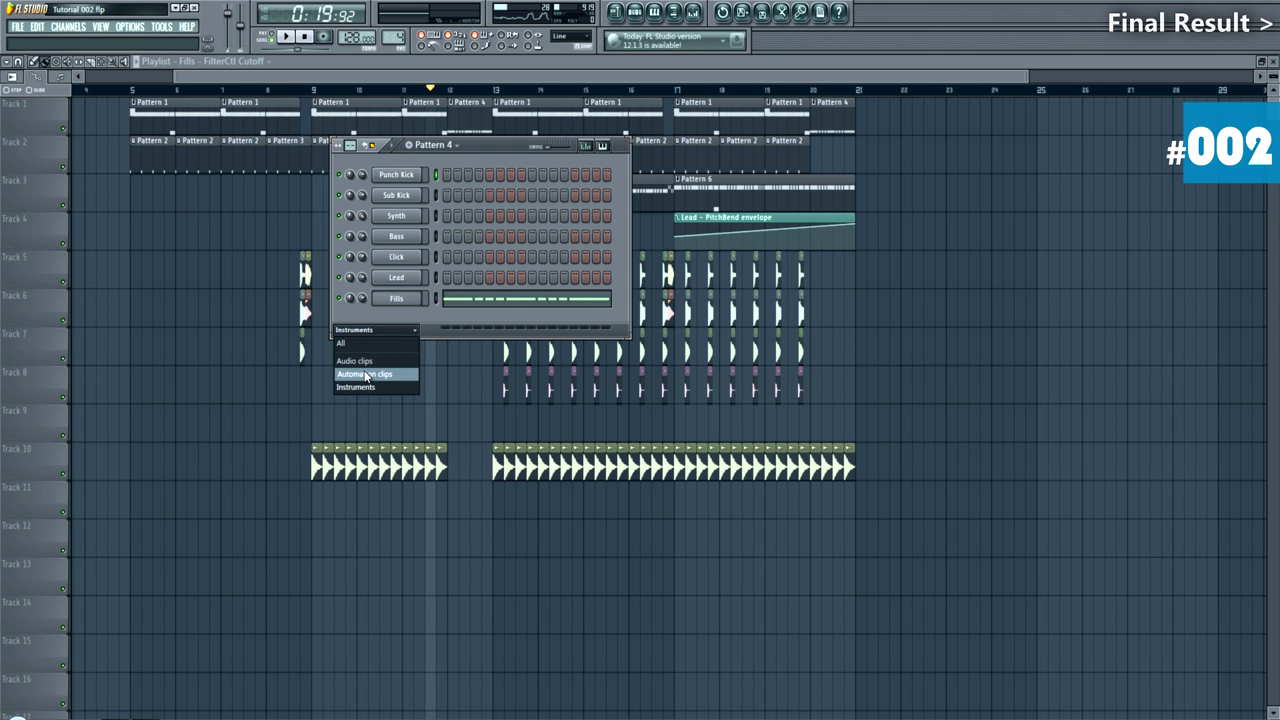
pyautogui.click(360, 361)
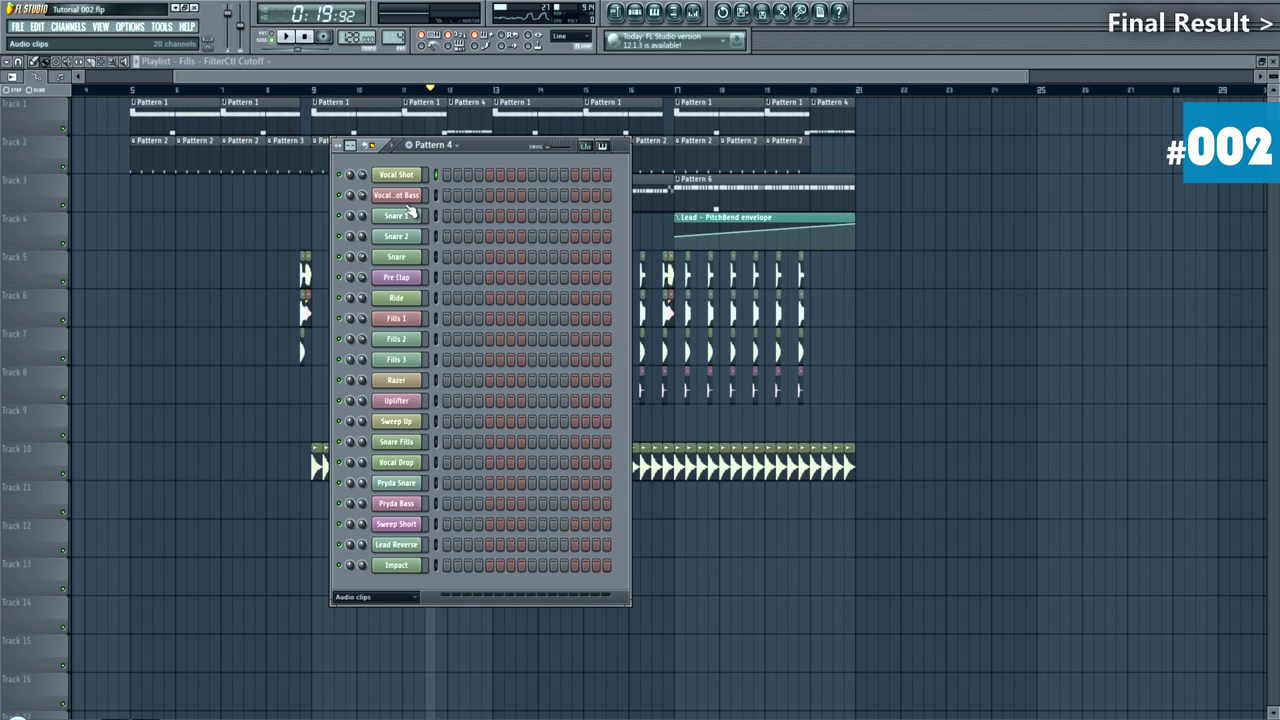
# Step: Place a Fills 1 audio clip on Track 4 at bar 12 and play that section
pyautogui.click(413, 323)
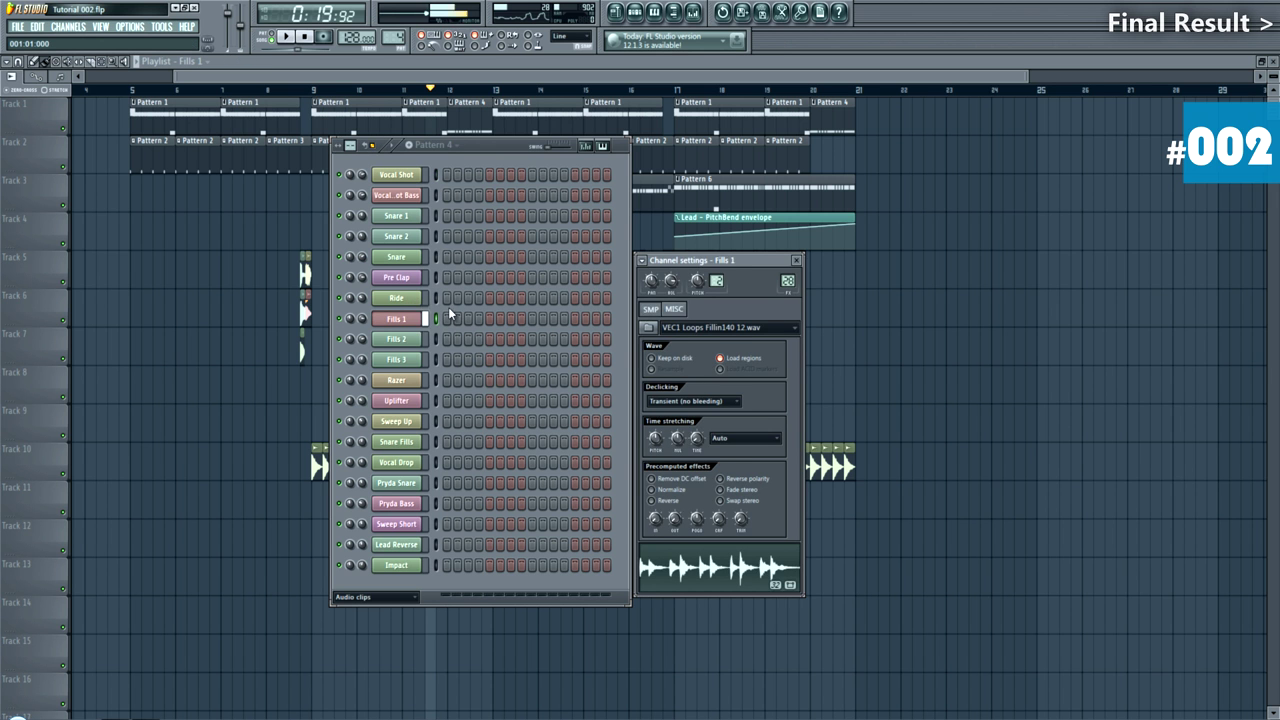
pyautogui.click(229, 219)
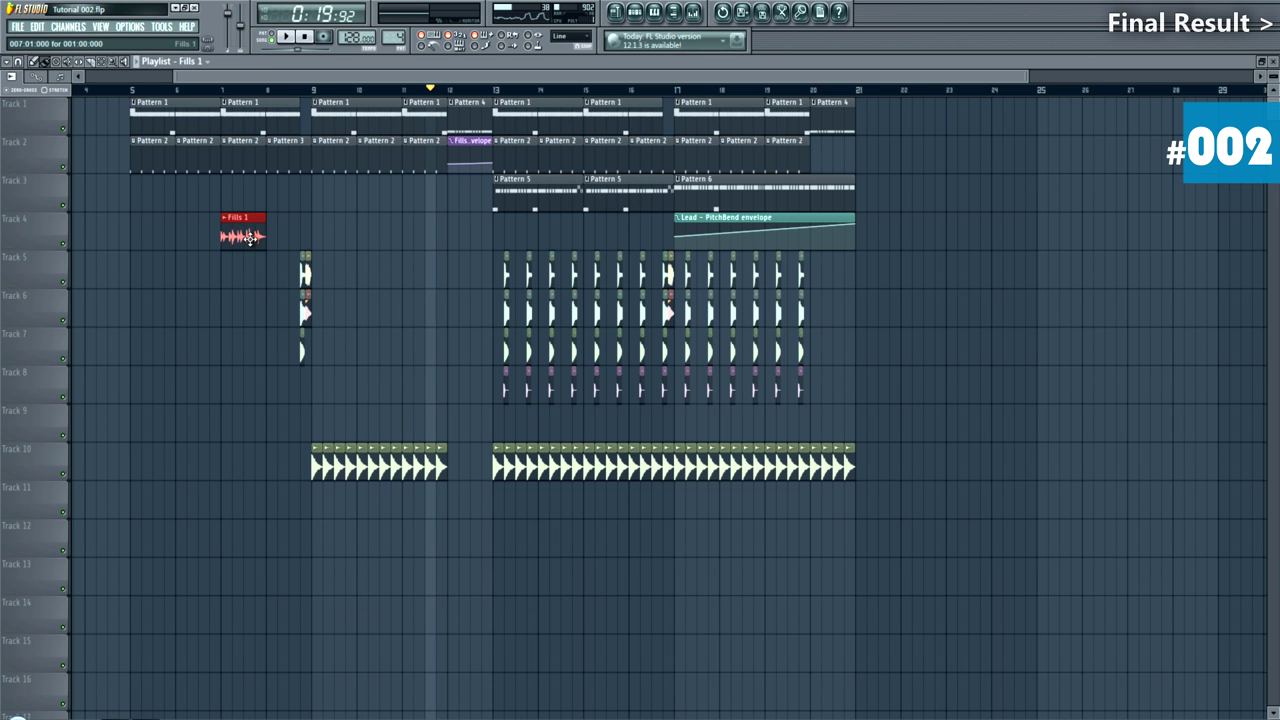
pyautogui.moveTo(255, 236); pyautogui.dragTo(482, 236)
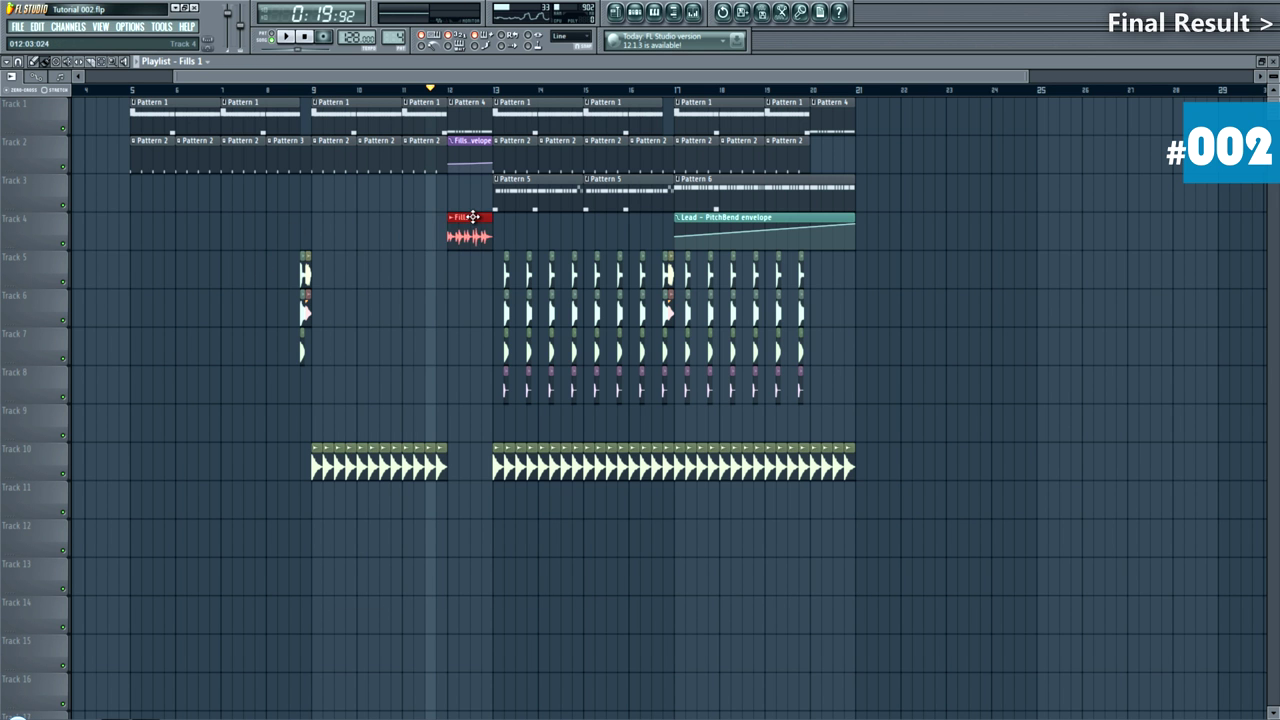
pyautogui.press('space')
pyautogui.scroll(4, 345, 318)
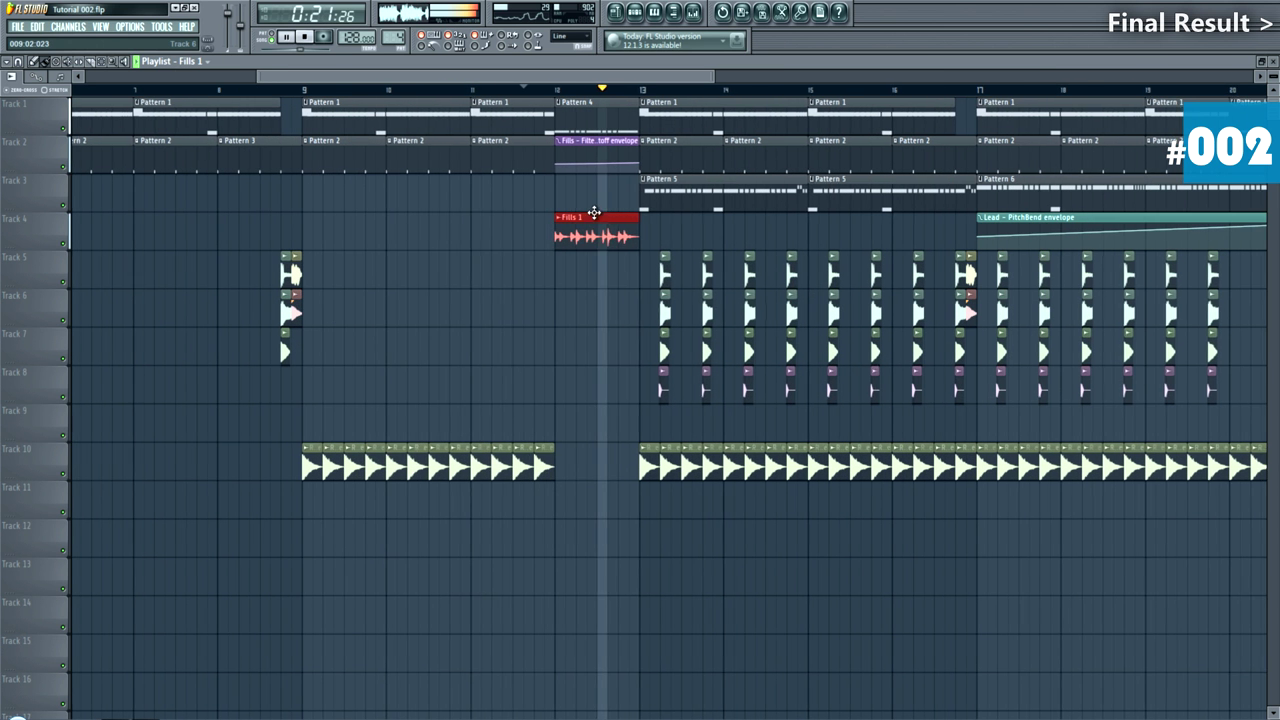
pyautogui.press('space')
# Step: Place a Fills 2 audio clip on Track 5 at bar 12, beneath the Fills 1 clip
pyautogui.click(634, 13)
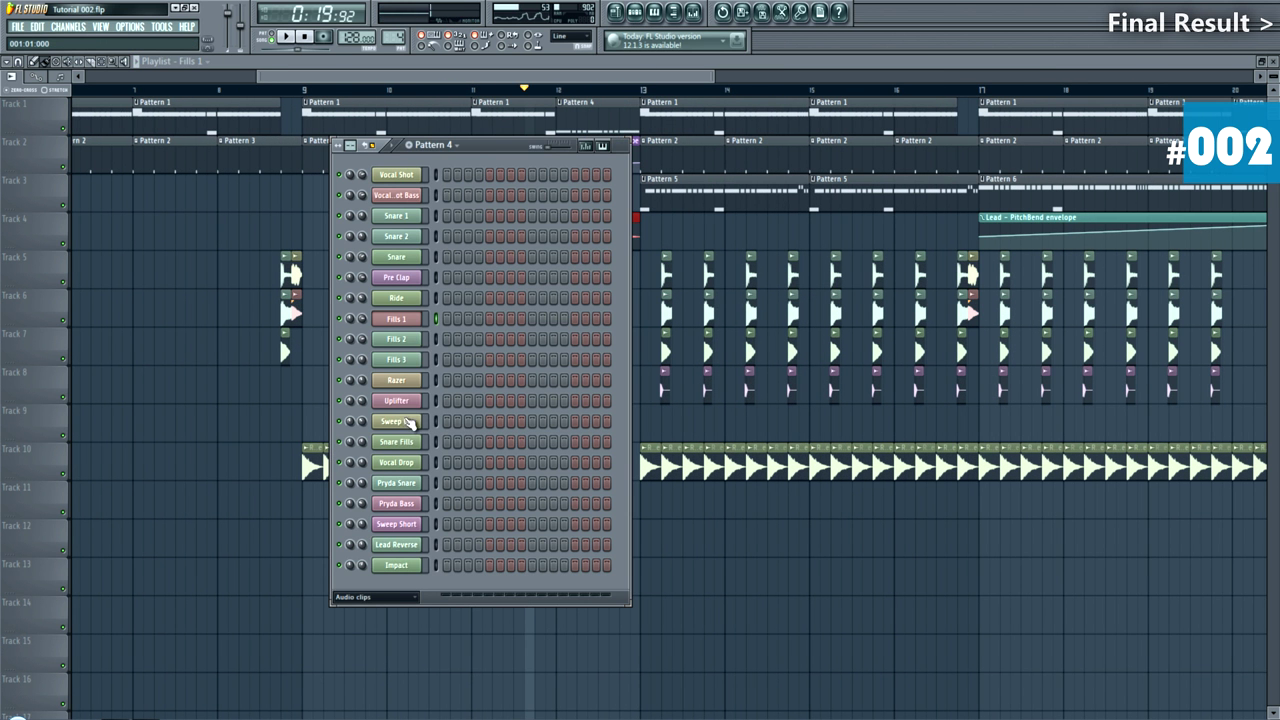
pyautogui.click(400, 339)
pyautogui.moveTo(250, 226); pyautogui.dragTo(581, 284)
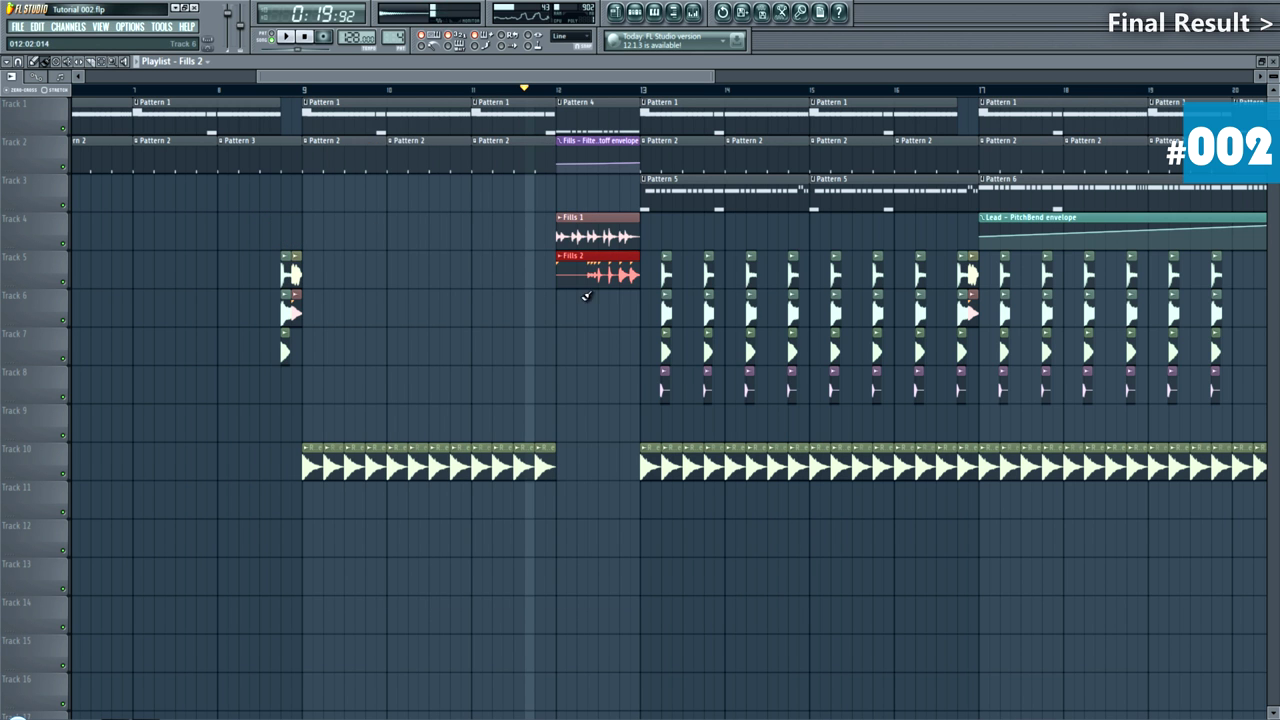
# Step: Place a Lead Reverse audio clip on Track 6 beneath the Fills 2 clip, starting just before bar 12
pyautogui.click(645, 11)
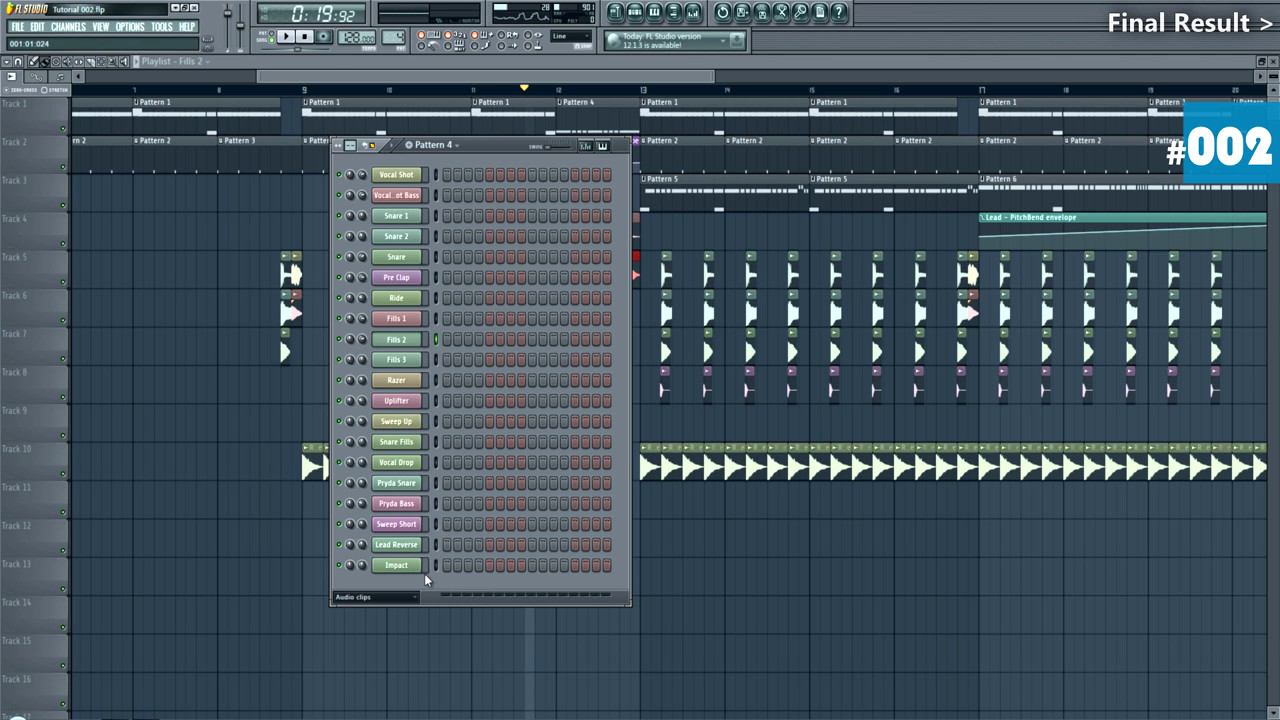
pyautogui.click(410, 548)
pyautogui.click(627, 638)
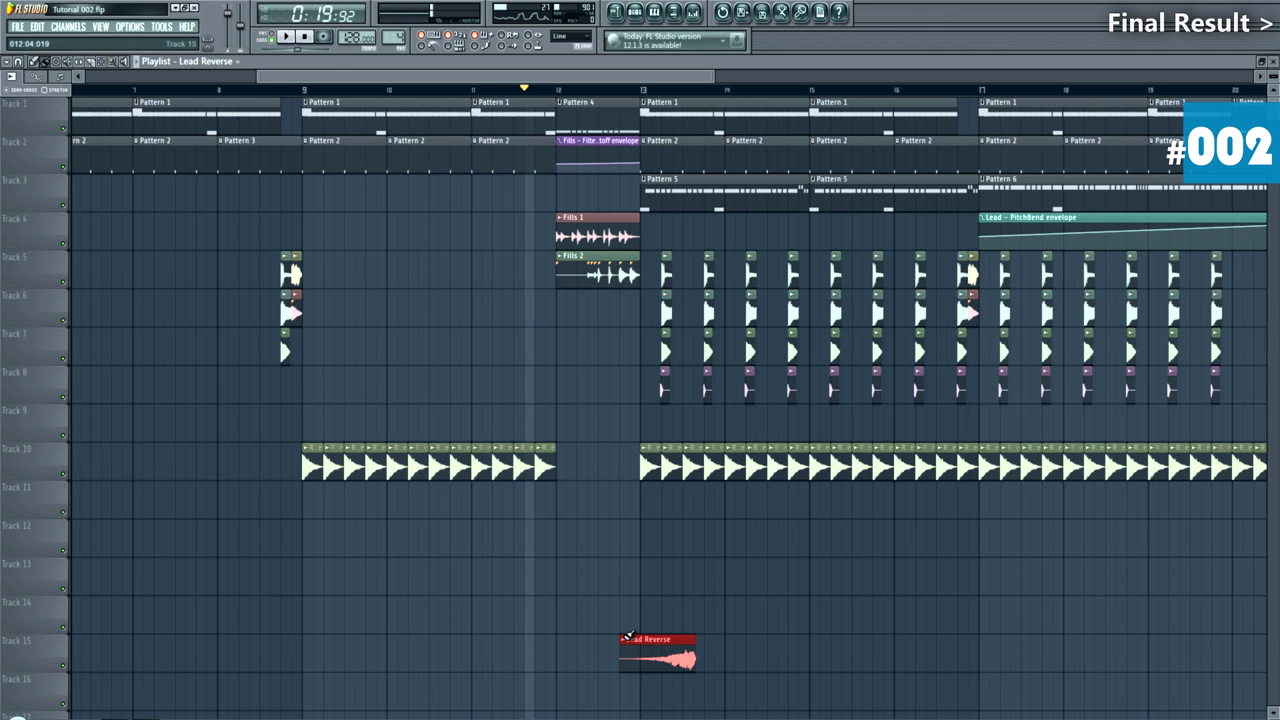
pyautogui.moveTo(663, 649); pyautogui.dragTo(592, 299)
pyautogui.scroll(5, 637, 250)
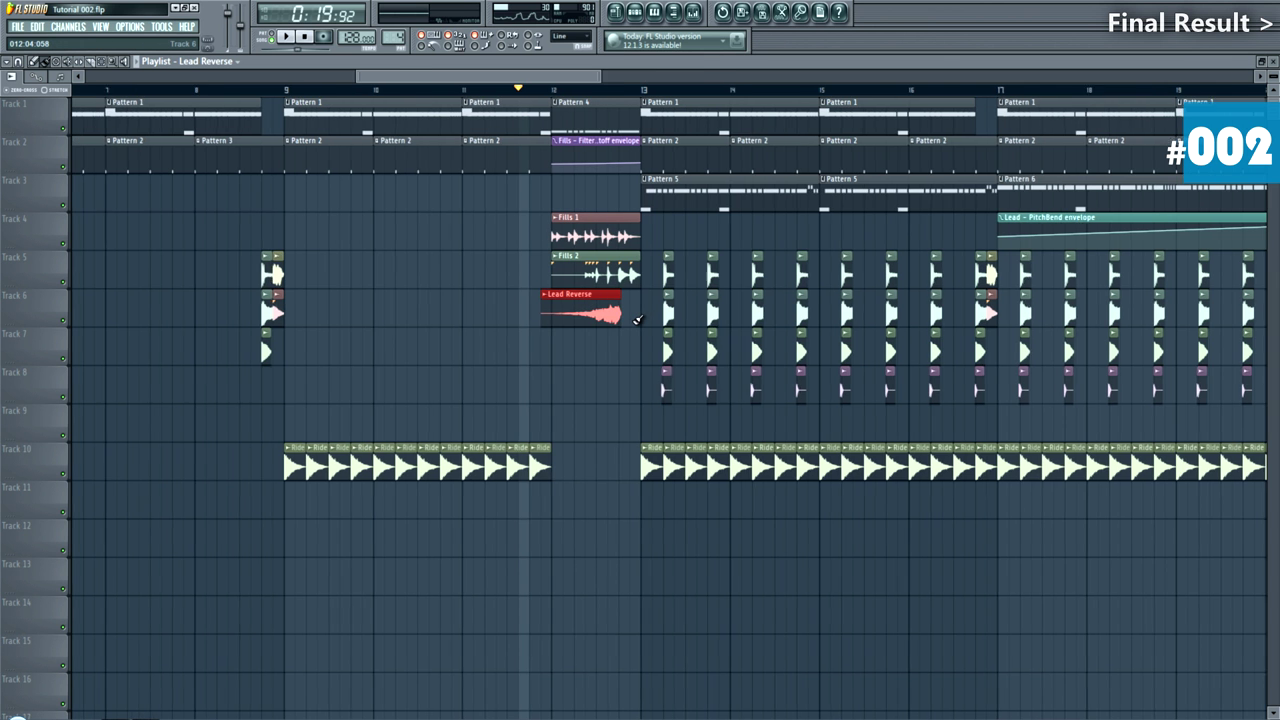
# Step: Play the arrangement from before bar 12 to hear the Lead Reverse clip with the fills, and stop playback
pyautogui.click(379, 90)
pyautogui.press('space')
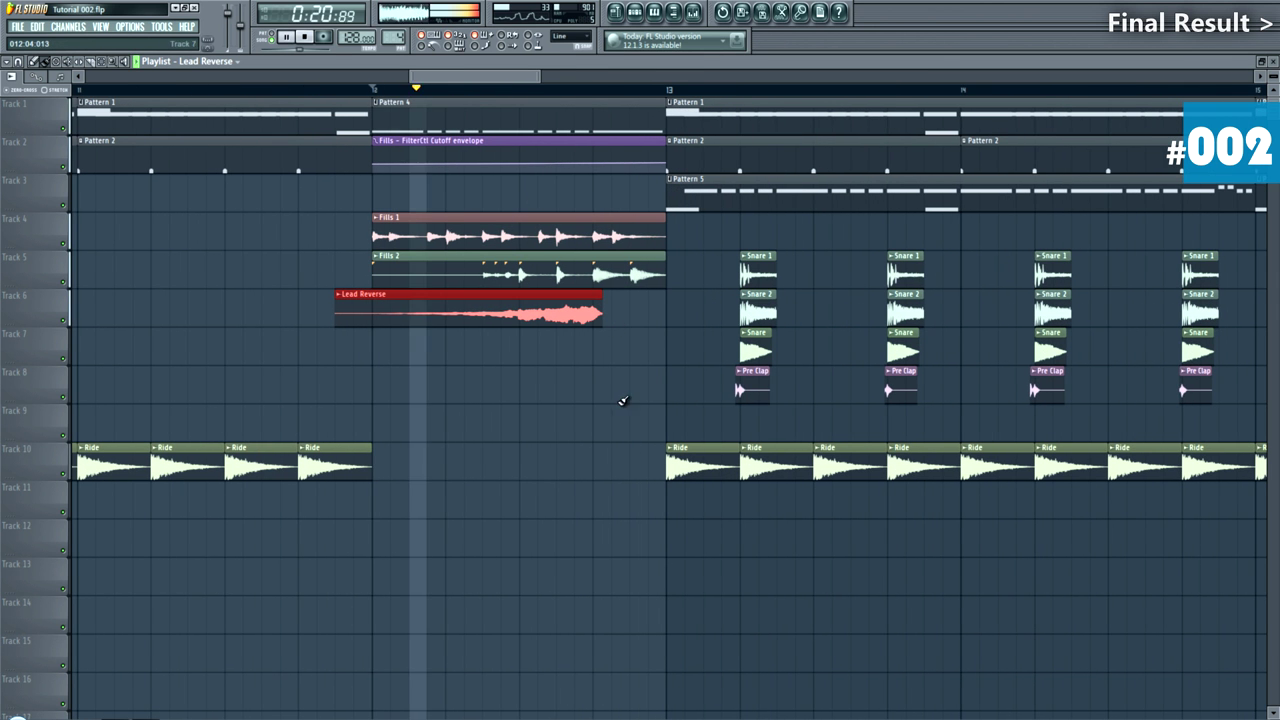
pyautogui.keyDown('ctrl'); pyautogui.click(614, 430); pyautogui.keyUp('ctrl')
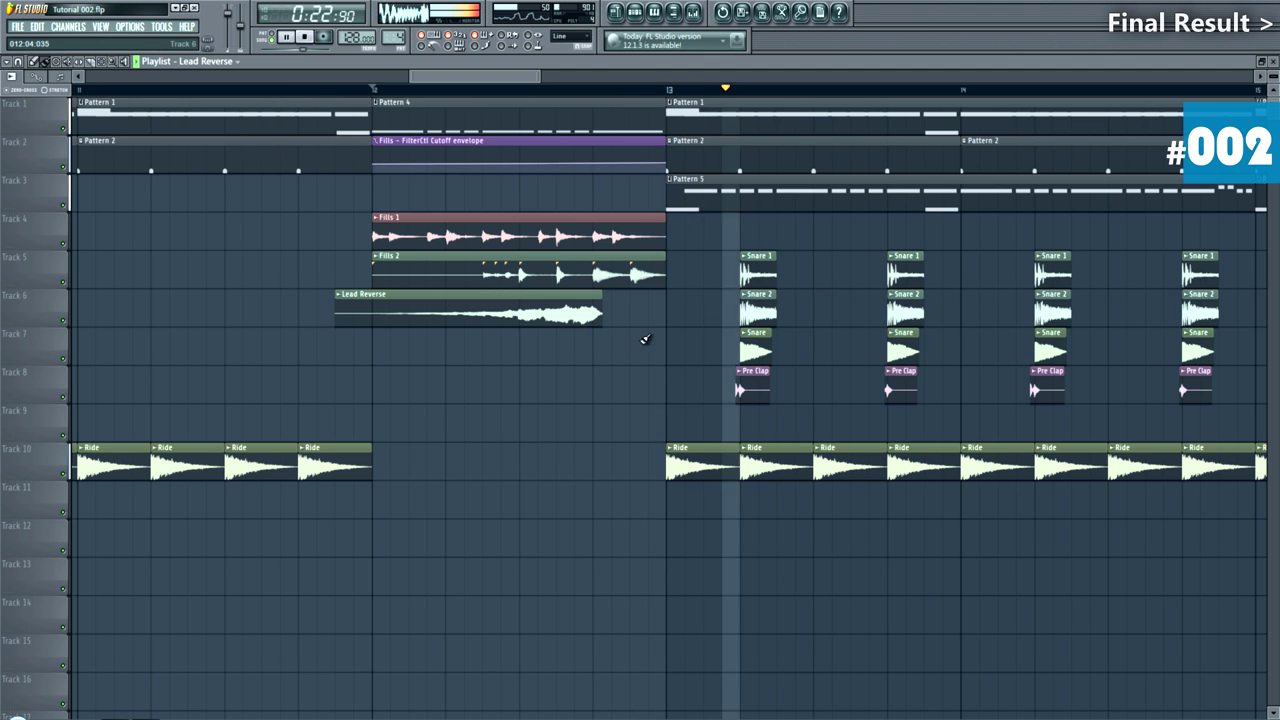
pyautogui.scroll(-5, 686, 391)
pyautogui.scroll(-2, 522, 362)
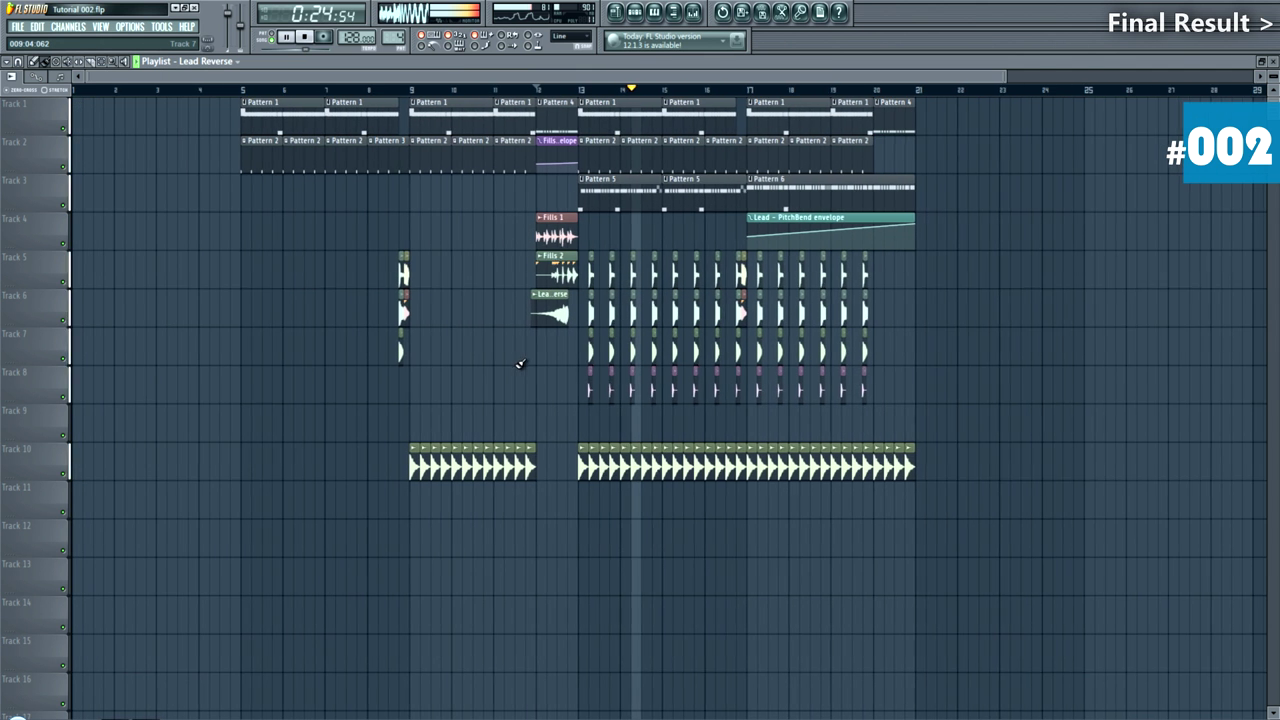
pyautogui.scroll(-2, 689, 309)
pyautogui.scroll(3, 689, 309)
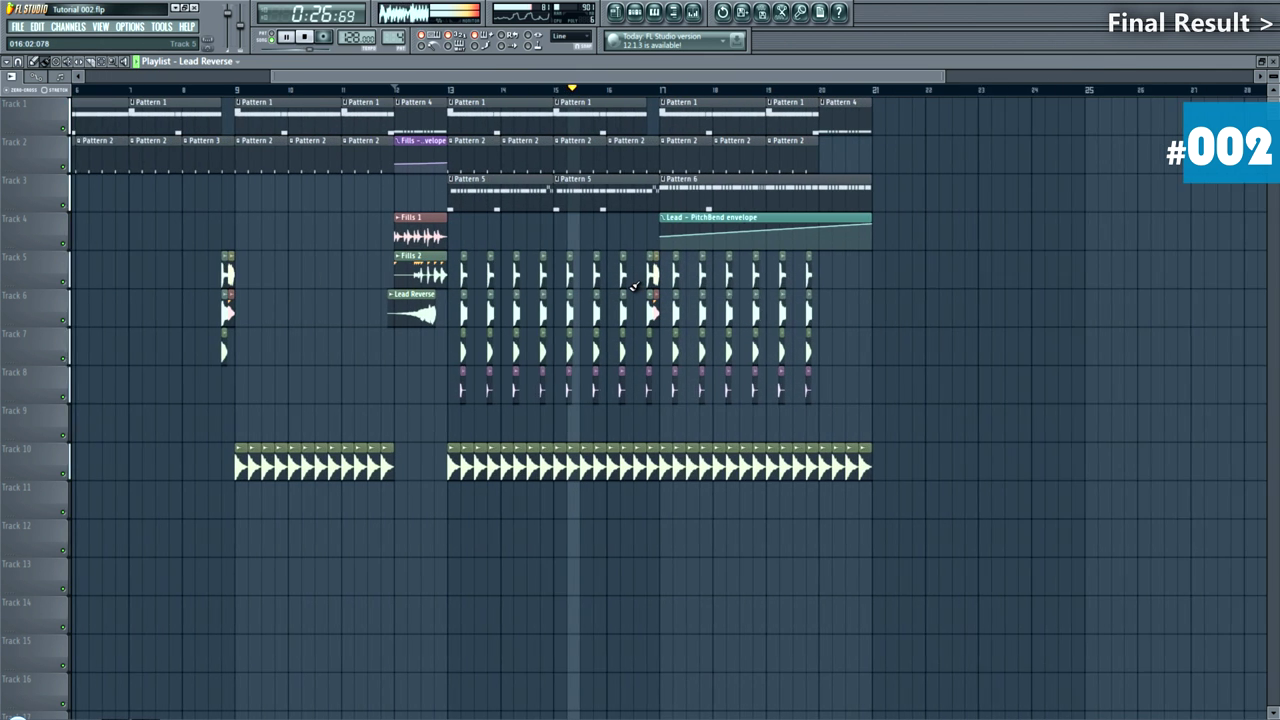
pyautogui.press('space')
# Step: Shift the whole arrangement four bars later to start at bar 9, and place an Impact clip on Track 7 at bar 1
pyautogui.press('F6')
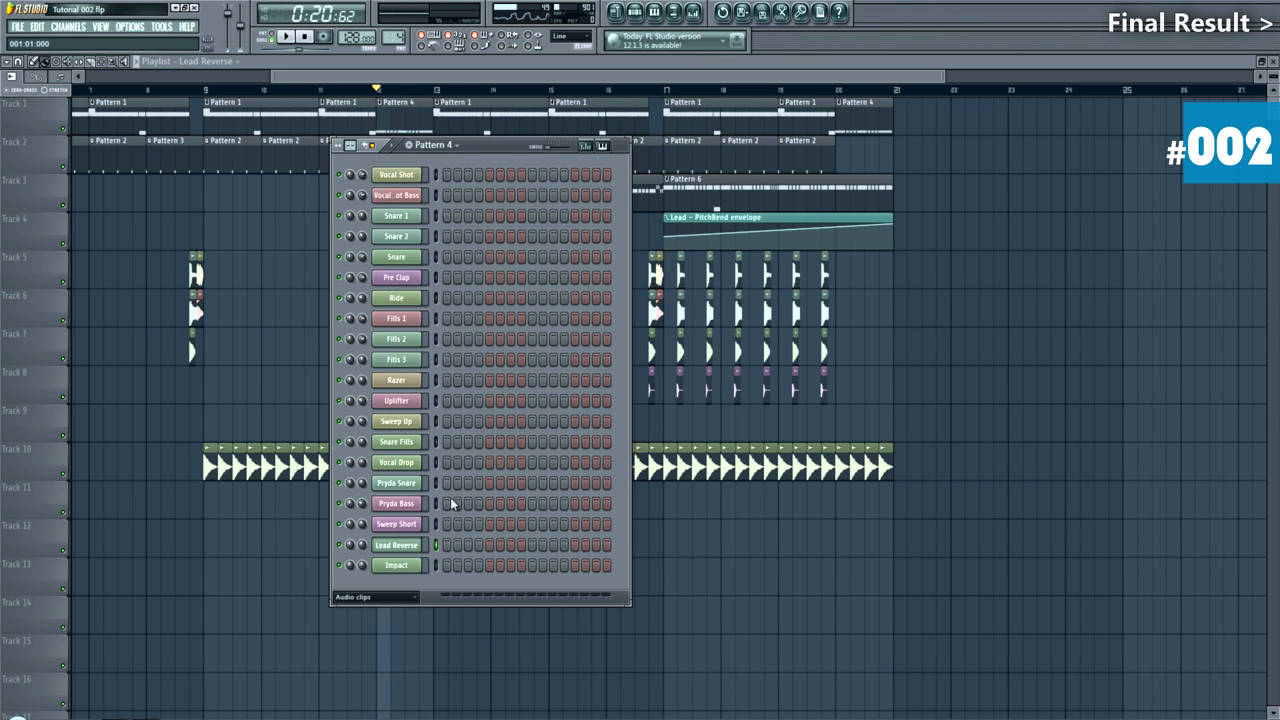
pyautogui.click(417, 567)
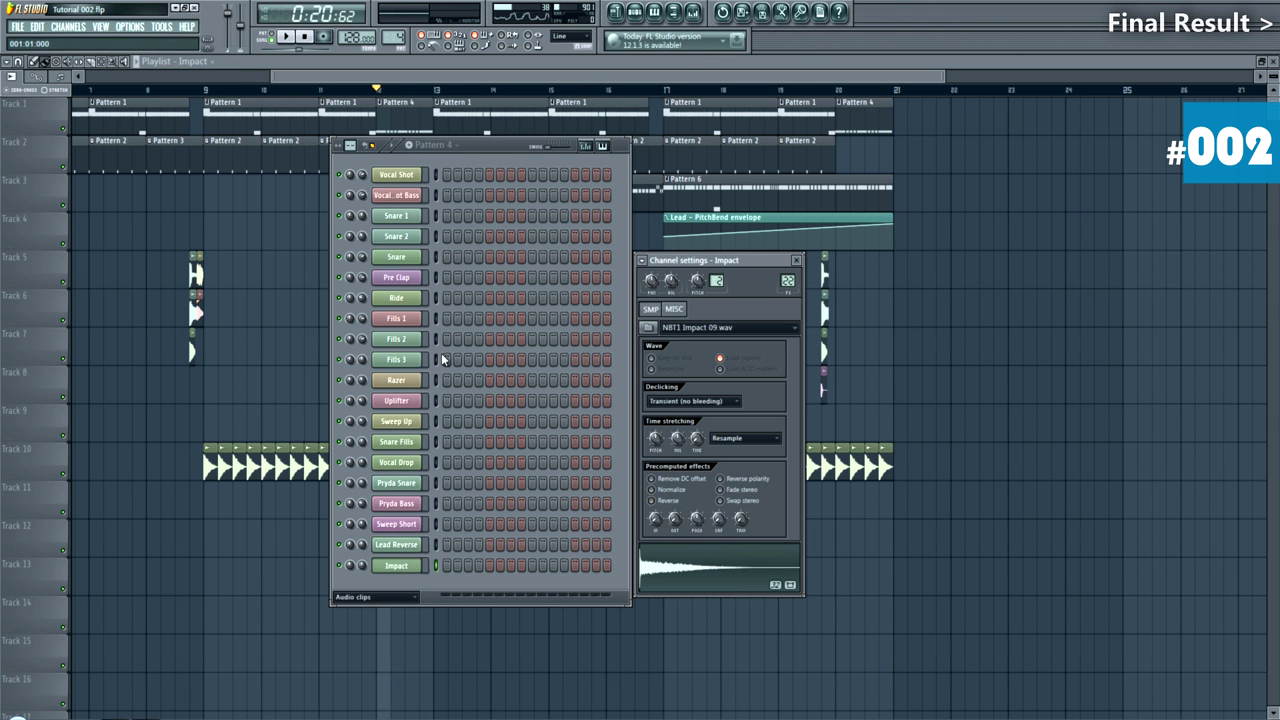
pyautogui.press('F5')
pyautogui.scroll(-3, 960, 212)
pyautogui.moveTo(817, 118); pyautogui.dragTo(202, 592)
pyautogui.moveTo(242, 114); pyautogui.dragTo(375, 112)
pyautogui.keyDown('ctrl'); pyautogui.click(446, 192); pyautogui.keyUp('ctrl')
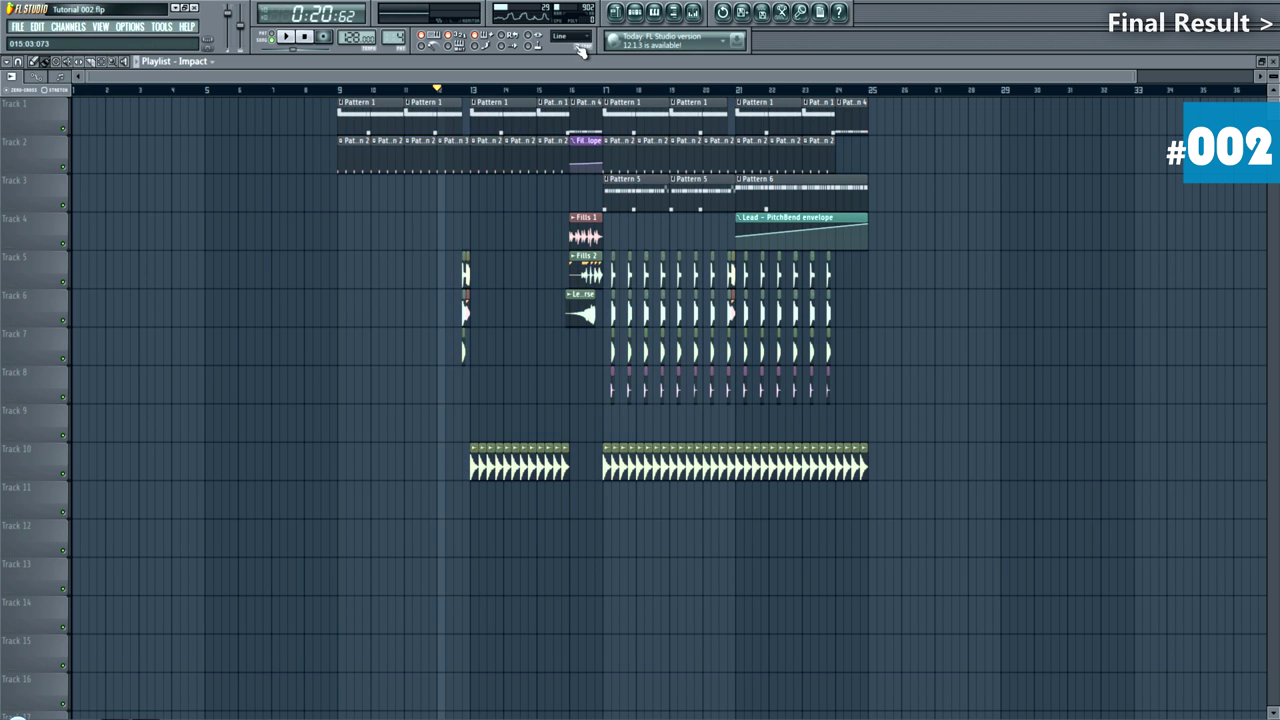
pyautogui.click(636, 13)
pyautogui.moveTo(173, 452); pyautogui.dragTo(30, 358)
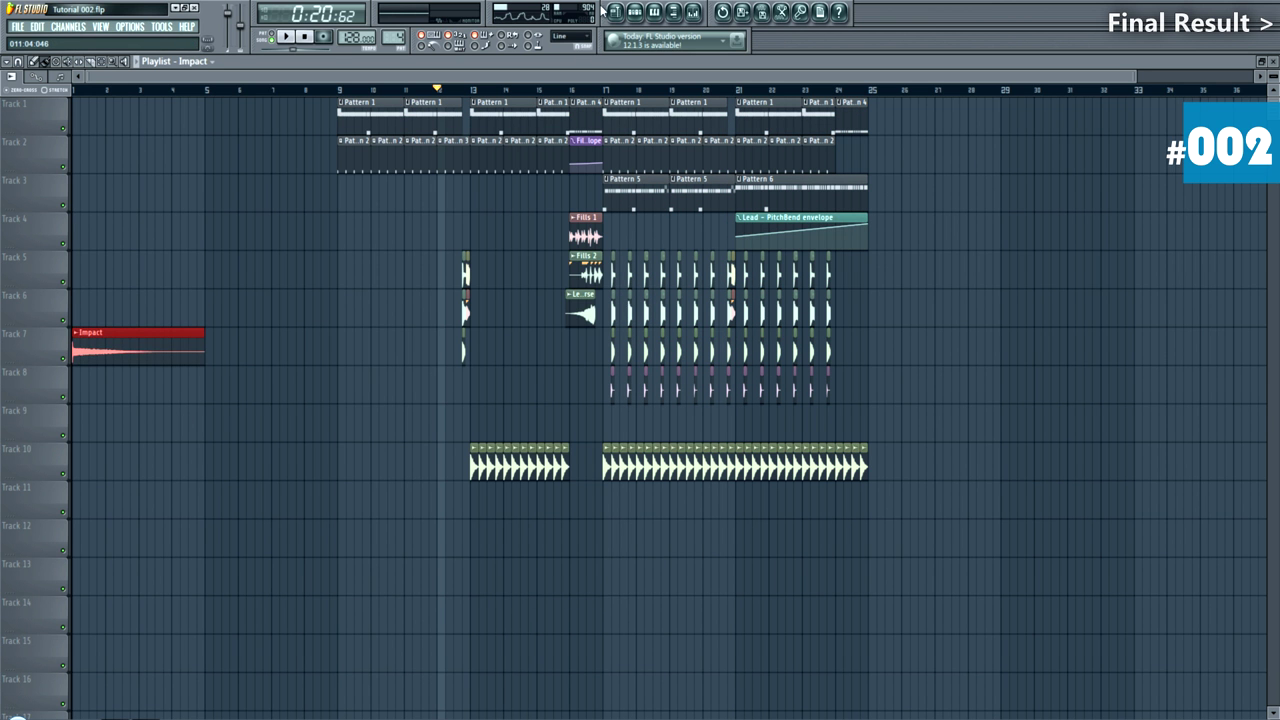
# Step: Place a Sweep Short clip on Track 3 so it ends at bar 17, and play that section
pyautogui.click(636, 13)
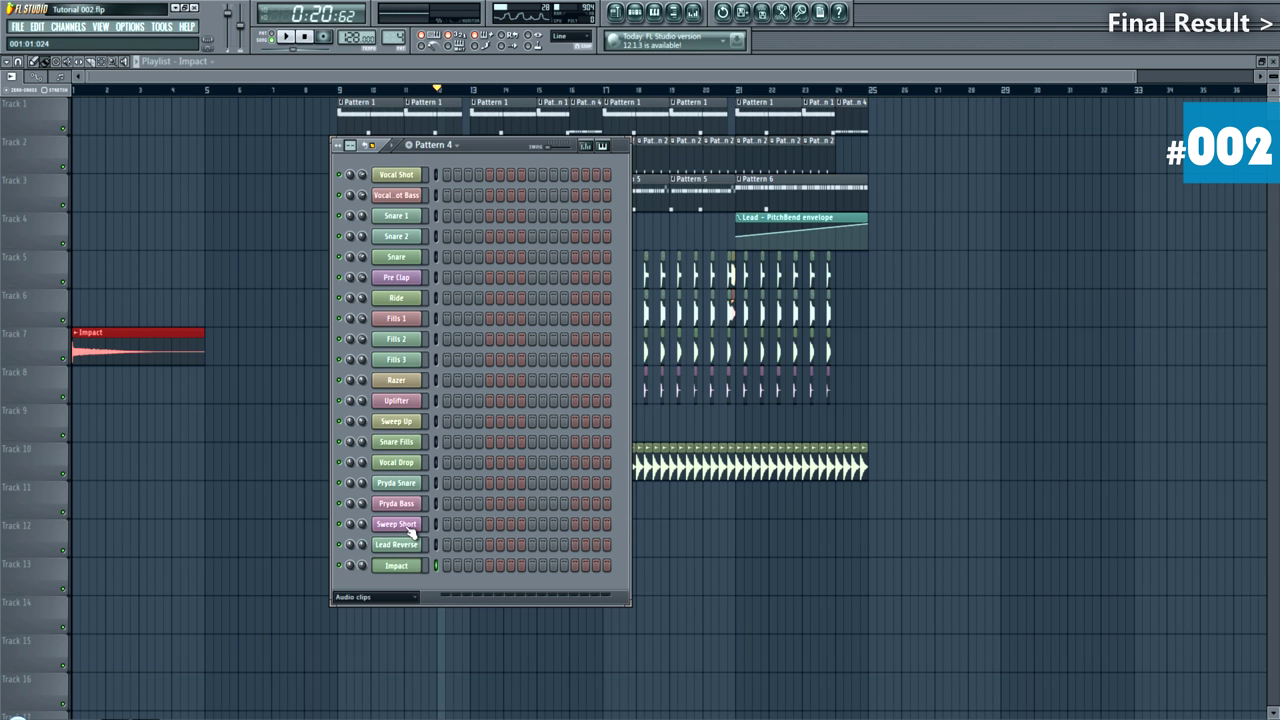
pyautogui.click(400, 525)
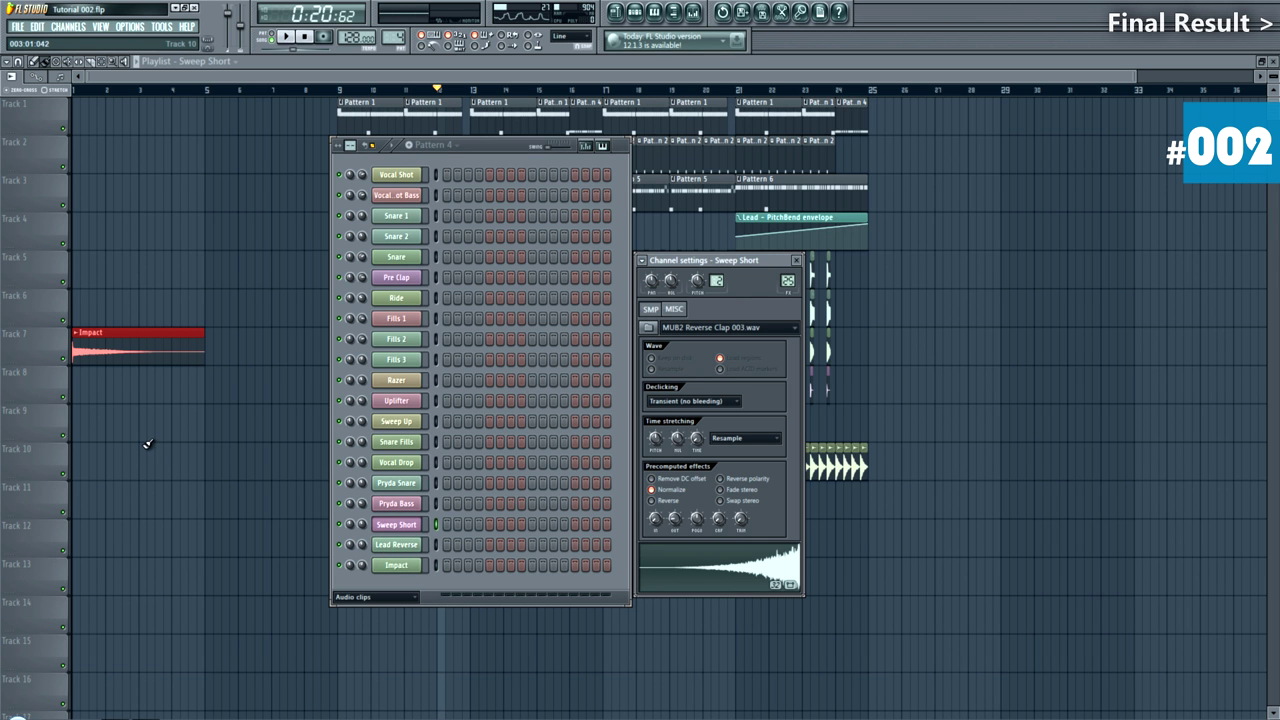
pyautogui.moveTo(298, 494); pyautogui.dragTo(462, 386)
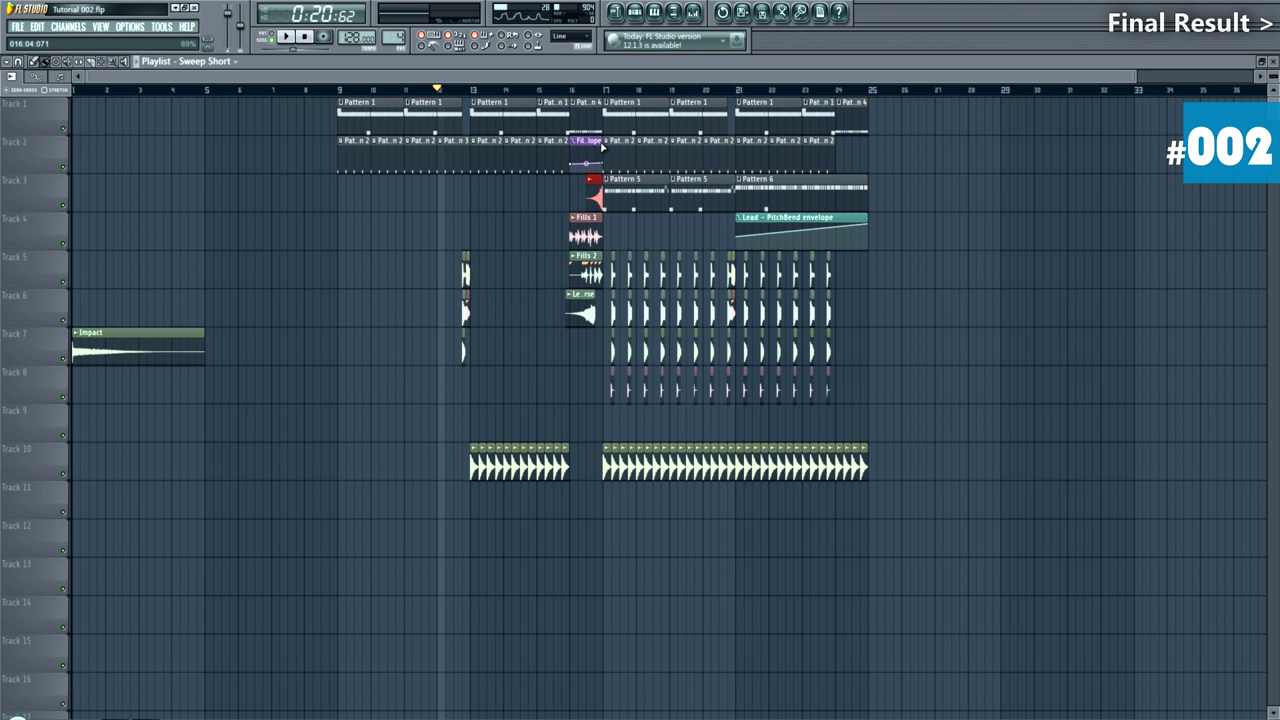
pyautogui.click(591, 92)
pyautogui.press('space')
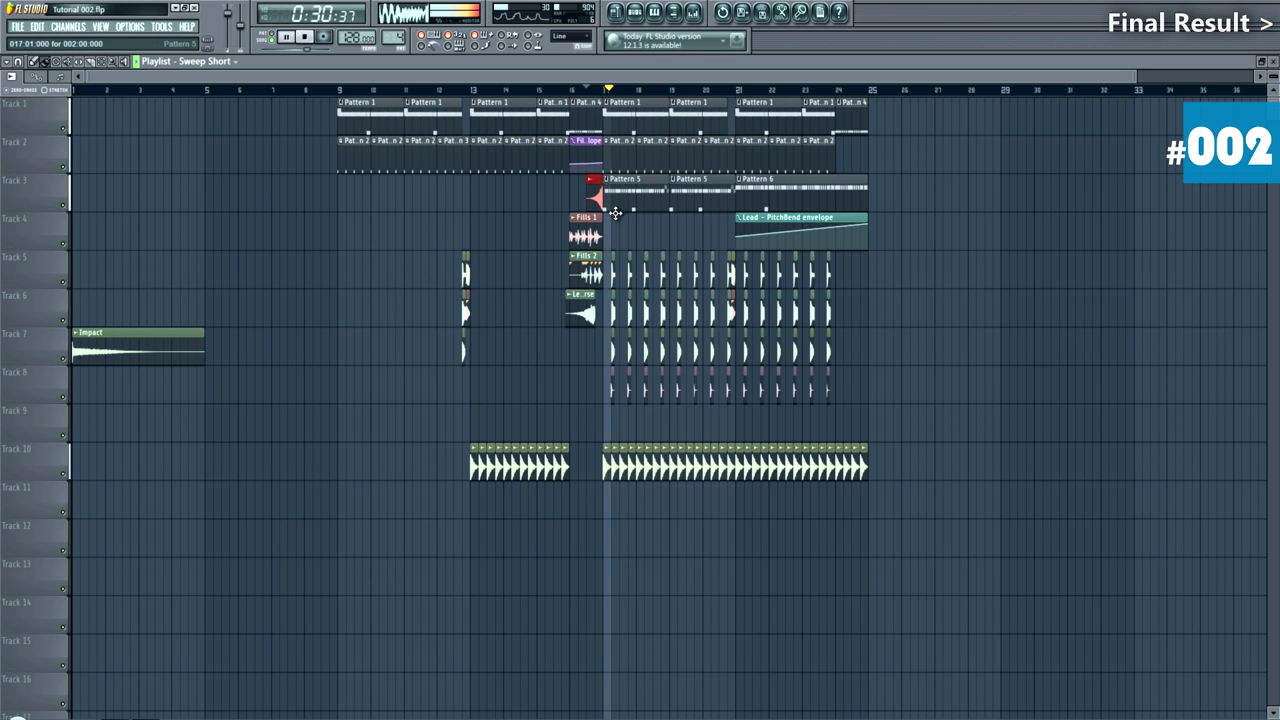
pyautogui.scroll(3, 486, 223)
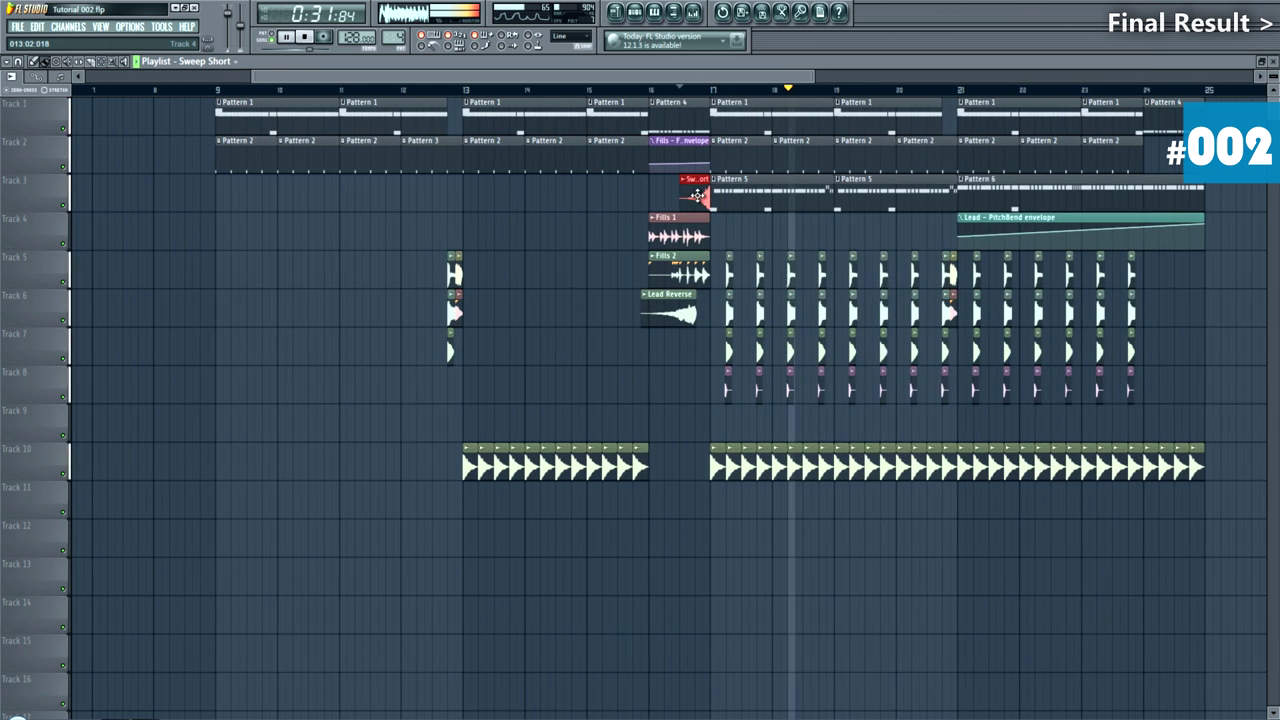
pyautogui.scroll(-3, 594, 217)
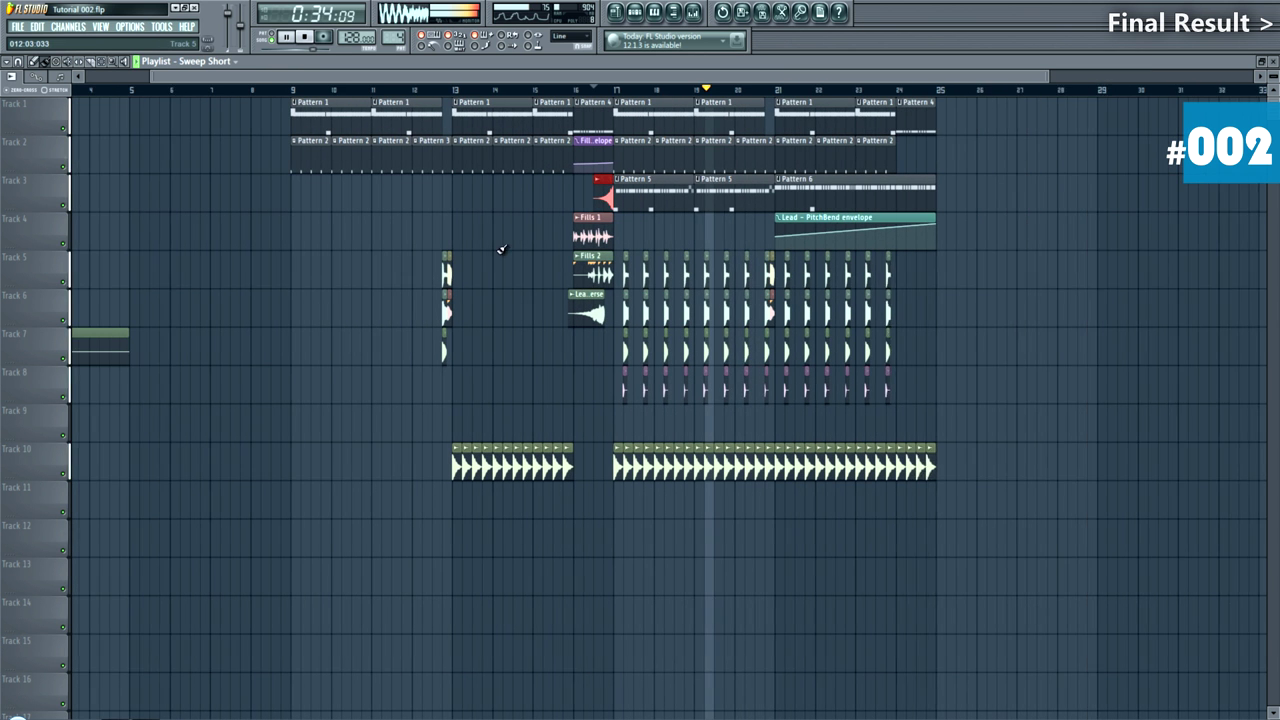
# Step: Copy the Fills 1 and Fills 2 clips to Tracks 5 and 6 at bar 24 and stop playback
pyautogui.moveTo(622, 228); pyautogui.dragTo(896, 294)
pyautogui.keyDown('ctrl'); pyautogui.click(966, 259); pyautogui.keyUp('ctrl')
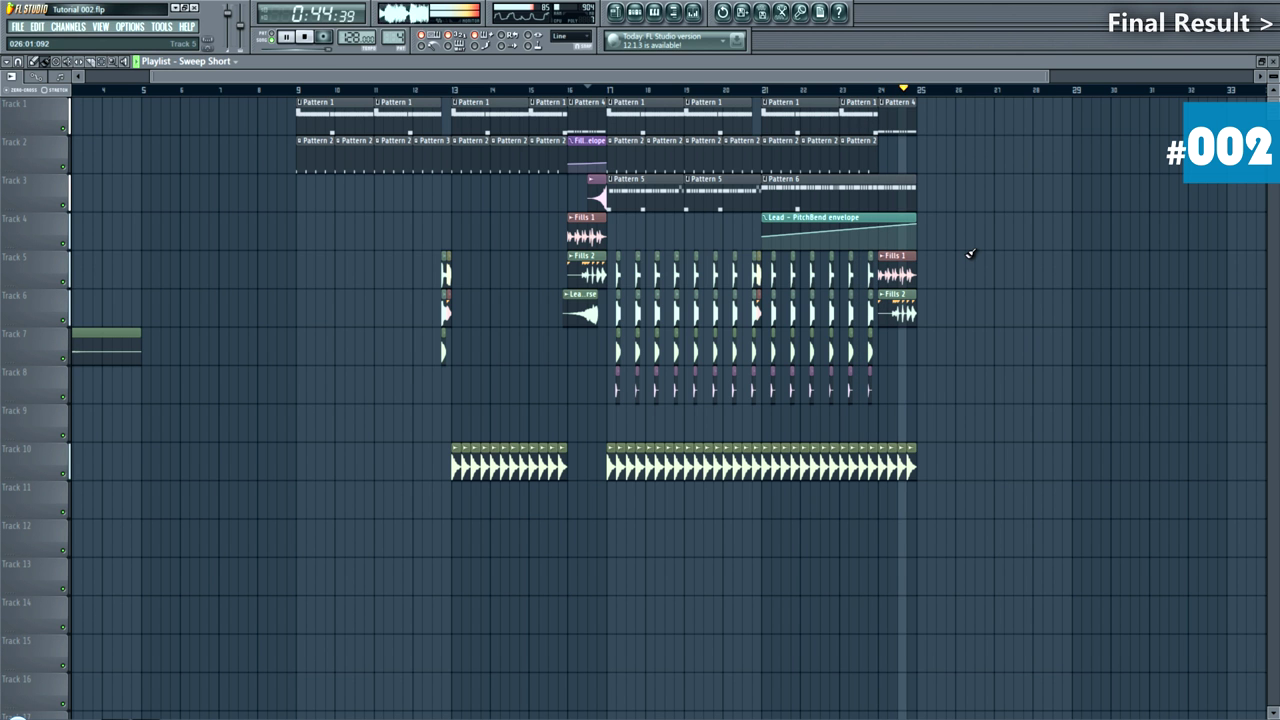
pyautogui.press('space')
# Step: Place a Pryda Bass clip on Track 4 at beat 4 of bar 8 and play the section leading into bar 9
pyautogui.click(636, 14)
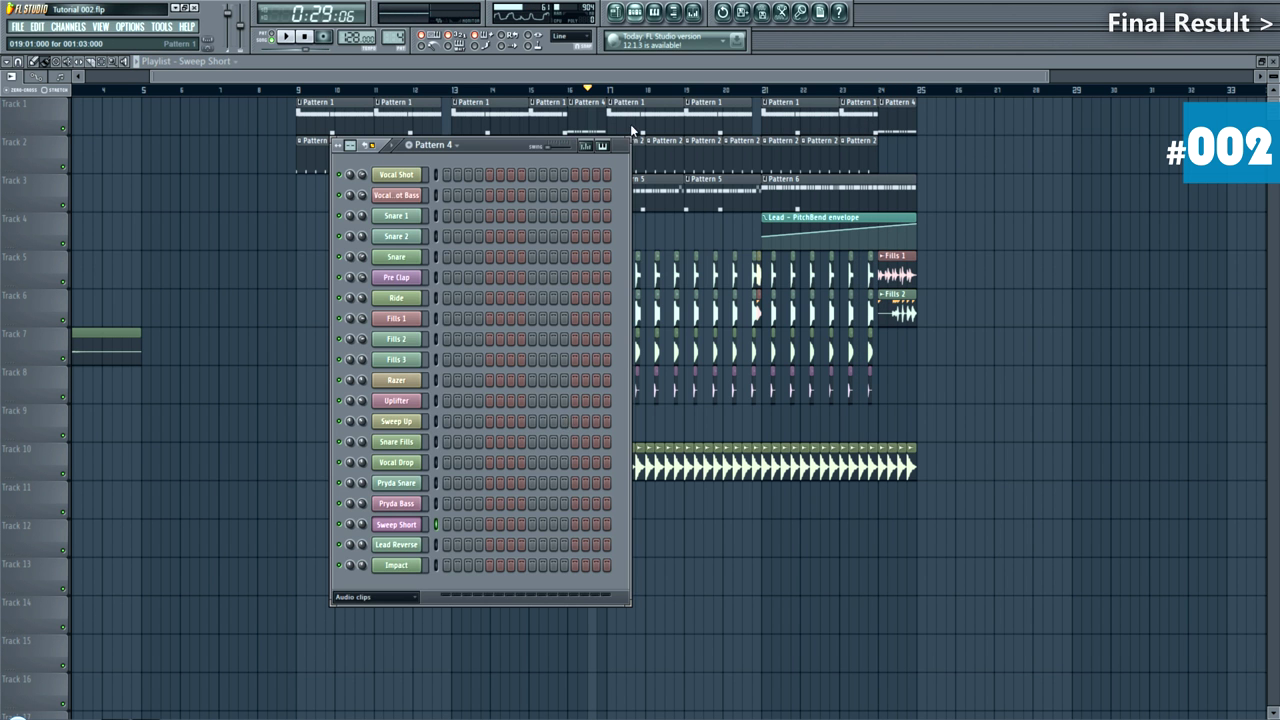
pyautogui.click(405, 504)
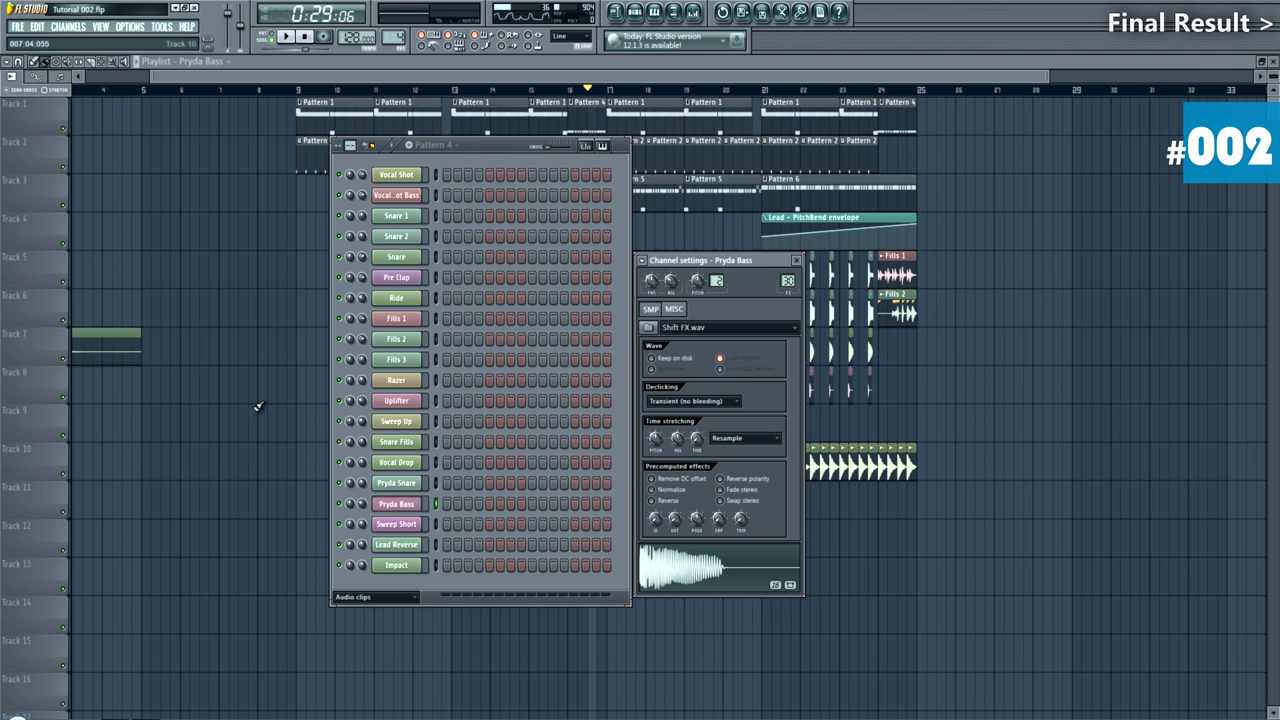
pyautogui.click(296, 241)
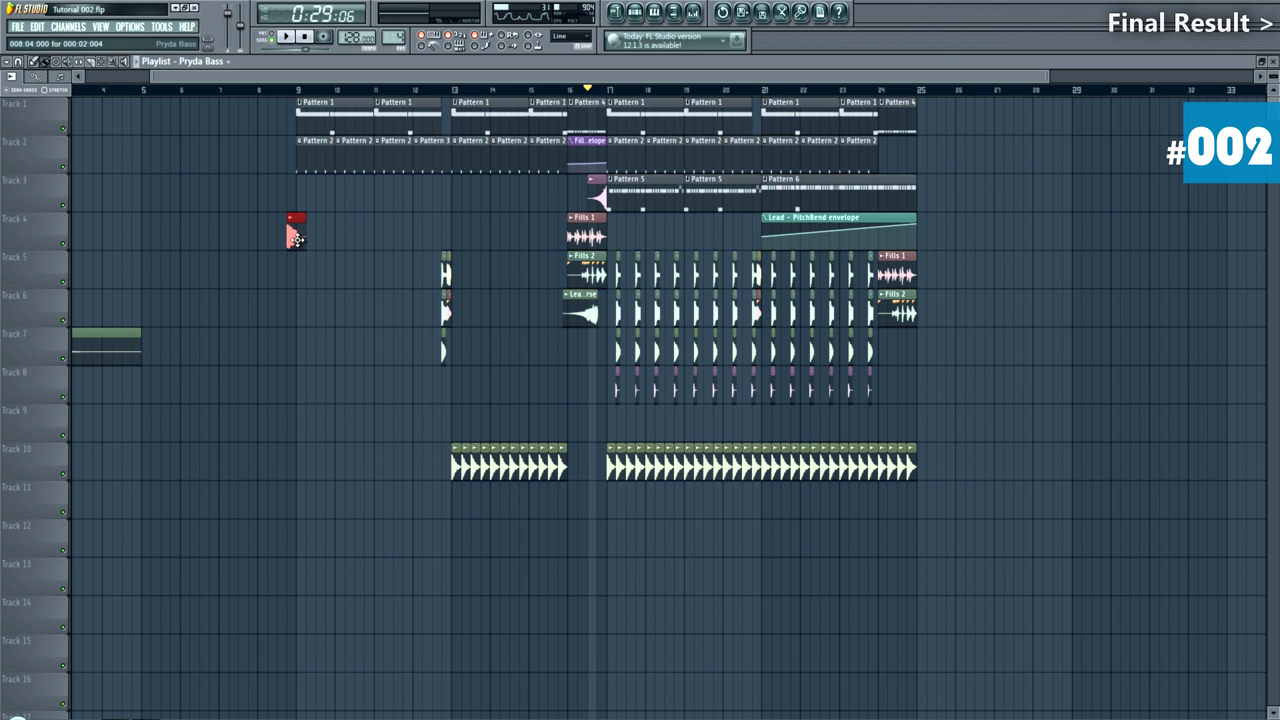
pyautogui.click(279, 90)
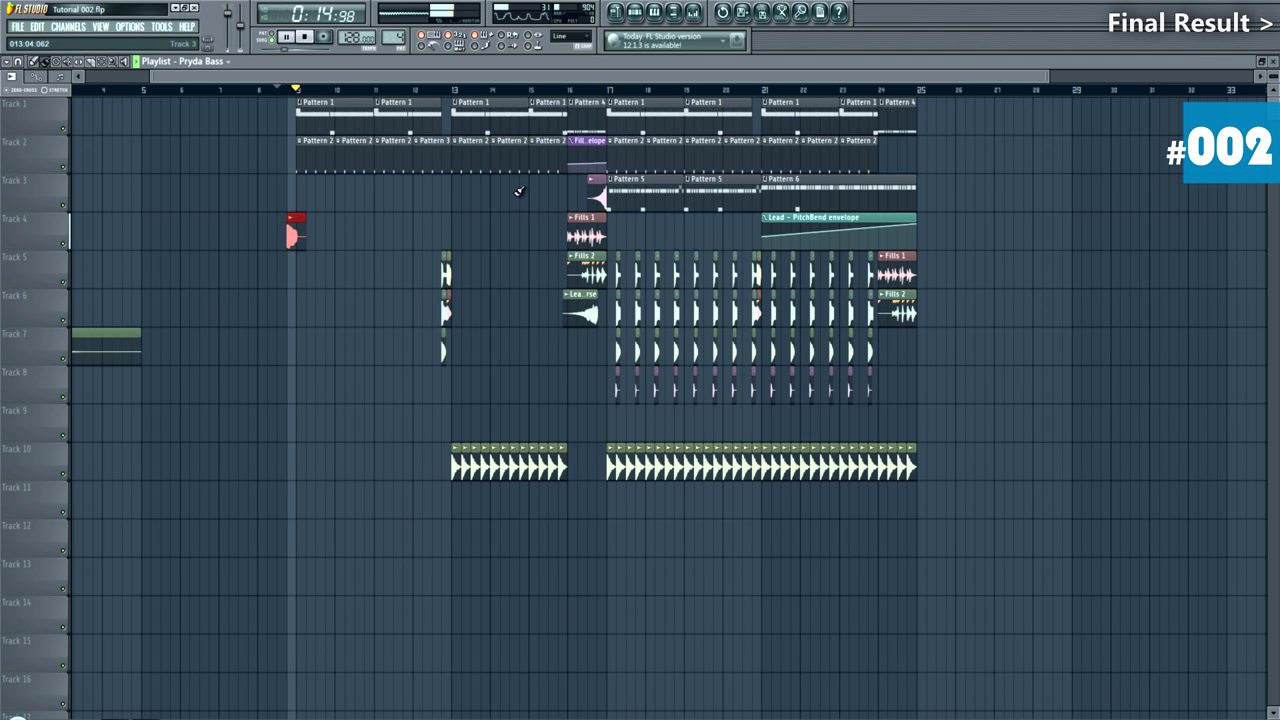
# Step: Copy the Sweep Short clip to Track 2 at beat 2 of bar 8, leading into the Pryda Bass clip, and play it
pyautogui.moveTo(597, 190); pyautogui.dragTo(277, 143)
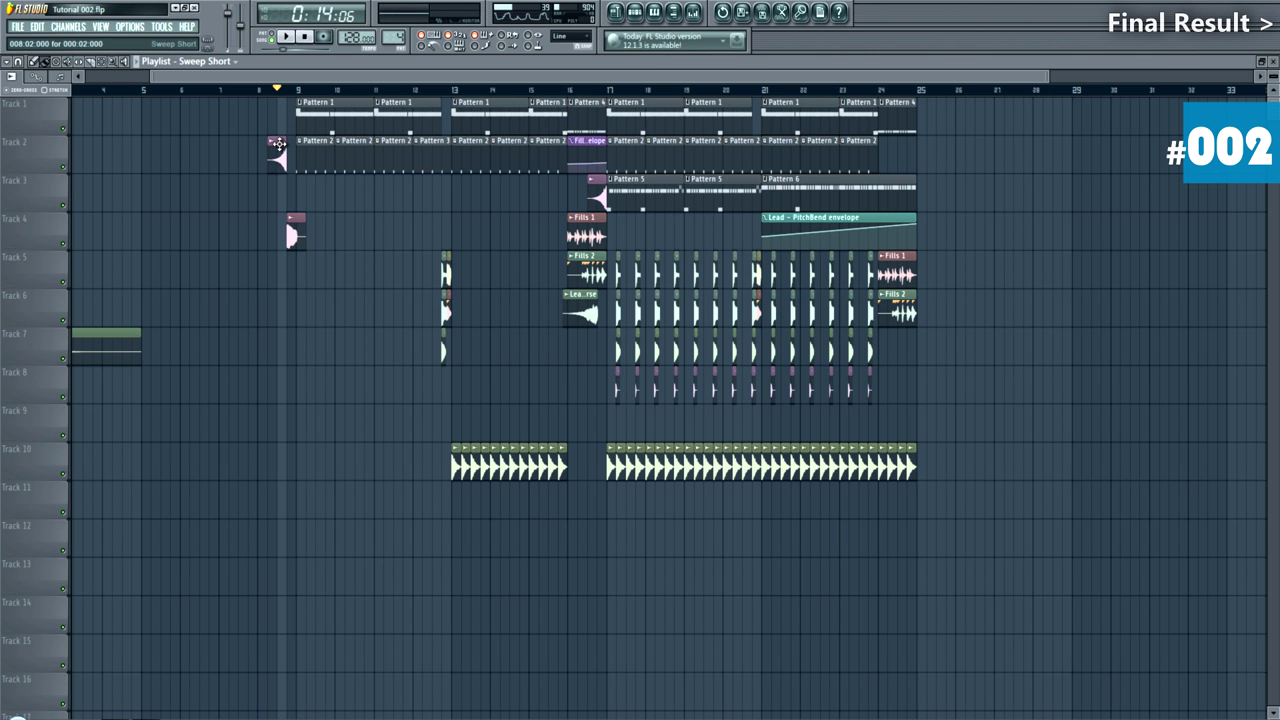
pyautogui.press('space')
pyautogui.press('space')
# Step: Place a Pryda Snare clip on Track 5 at beat 4 of bar 8, directly beneath the Pryda Bass clip
pyautogui.click(645, 14)
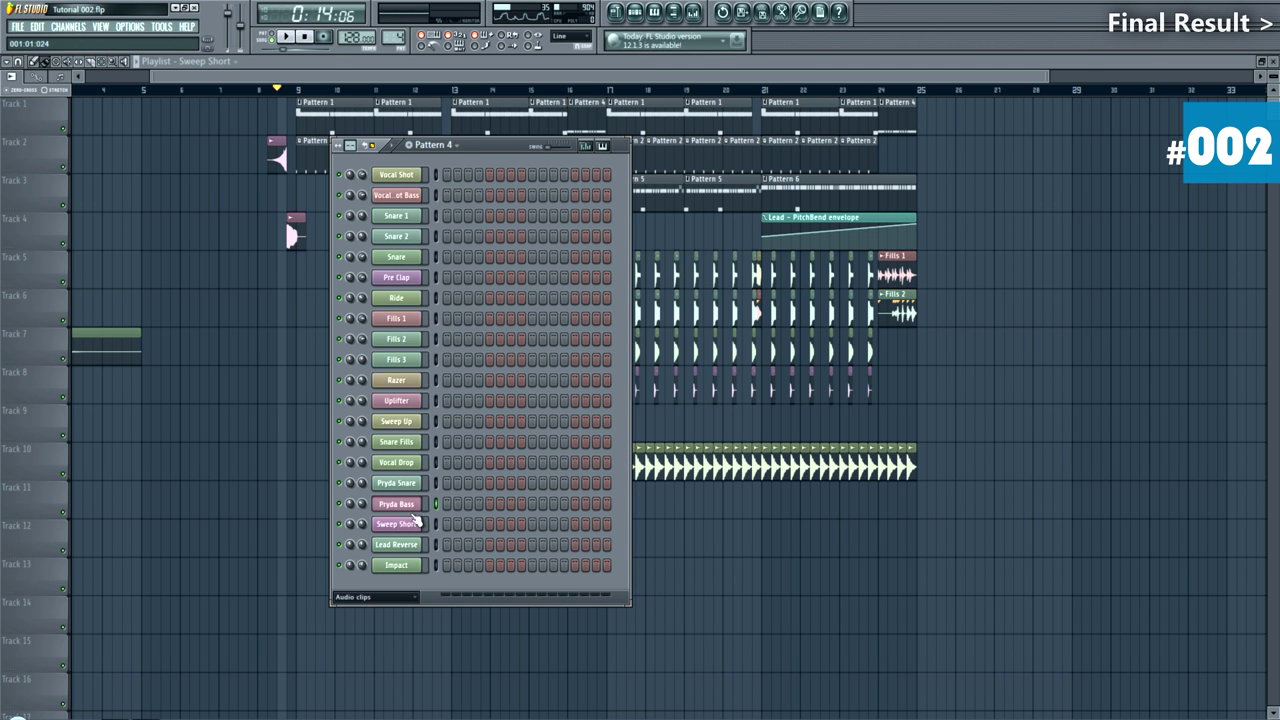
pyautogui.click(405, 484)
pyautogui.click(294, 268)
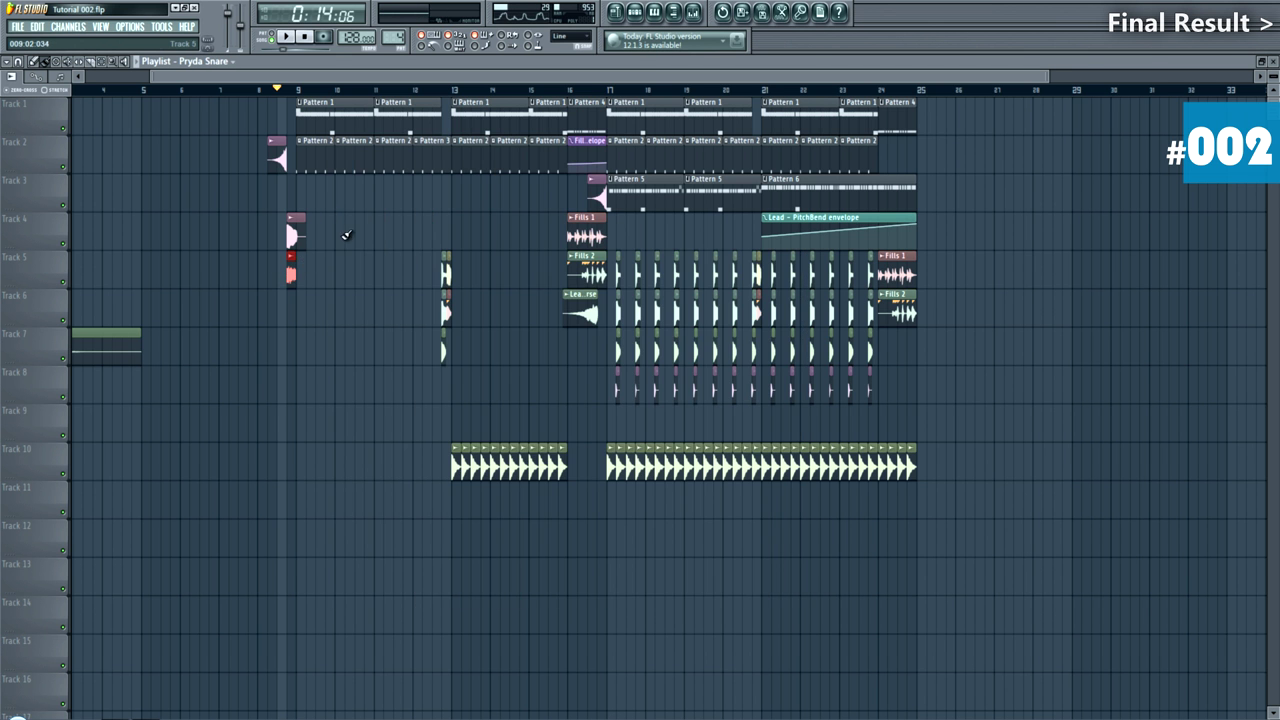
pyautogui.scroll(4, 206, 268)
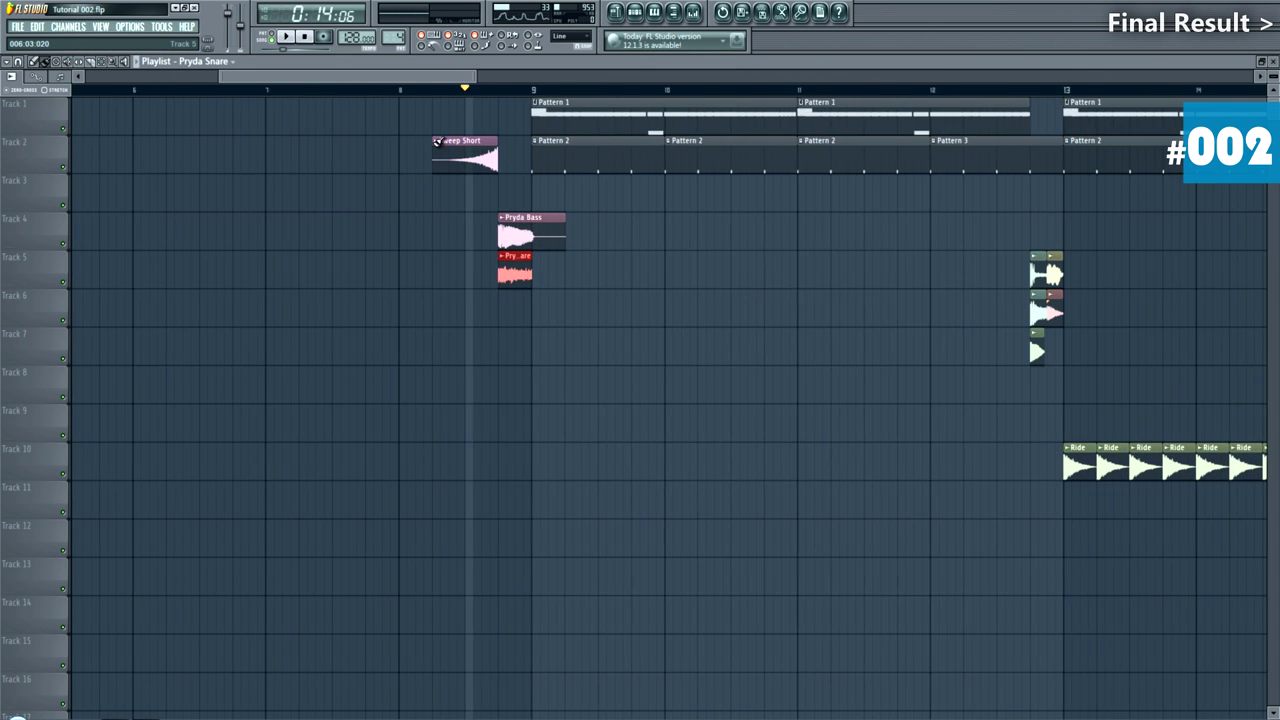
# Step: Place a Vocal Drop clip on Track 6 at bar 8 and trim its end to beat 4, where Pryda Bass starts
pyautogui.click(636, 12)
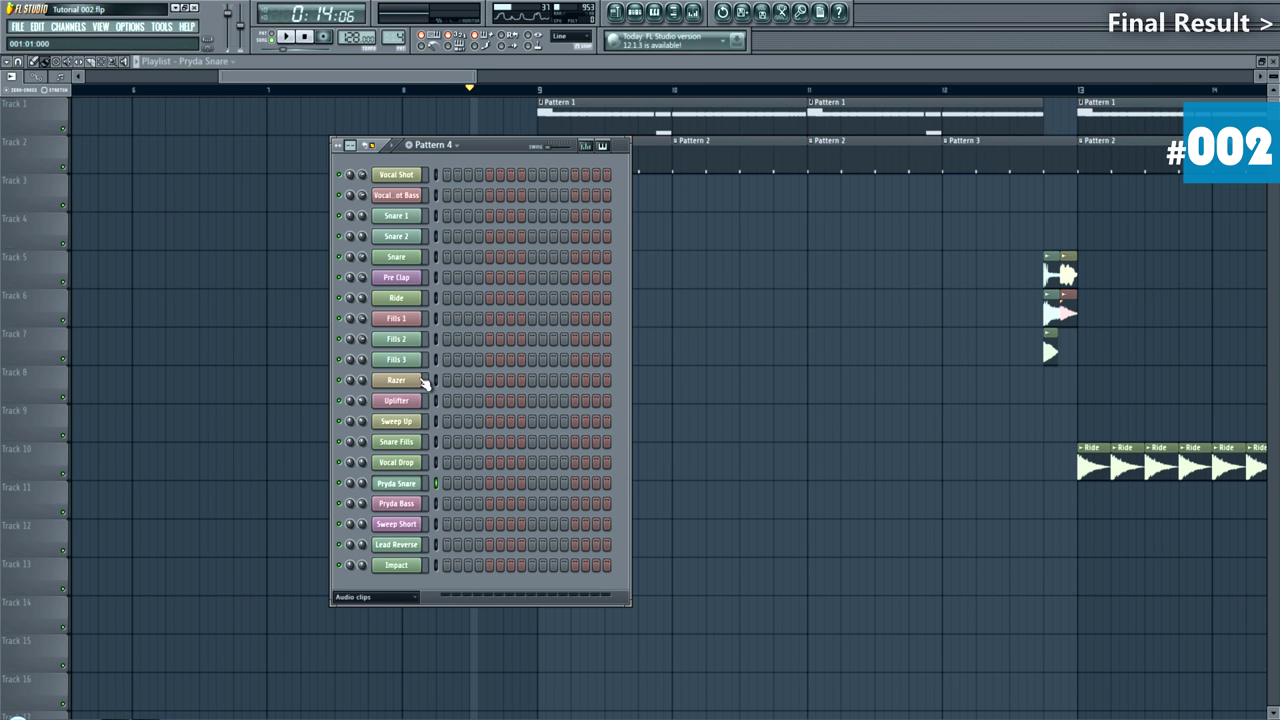
pyautogui.click(405, 524)
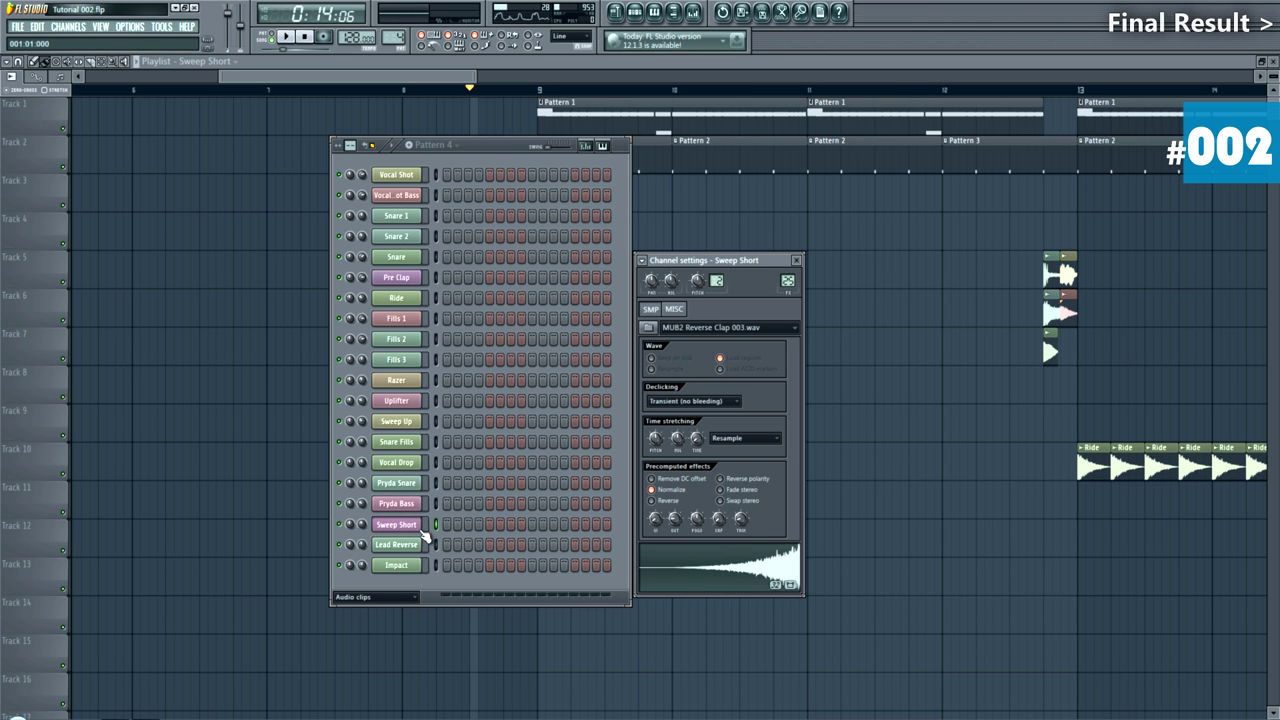
pyautogui.click(408, 505)
pyautogui.moveTo(410, 465); pyautogui.dragTo(454, 340)
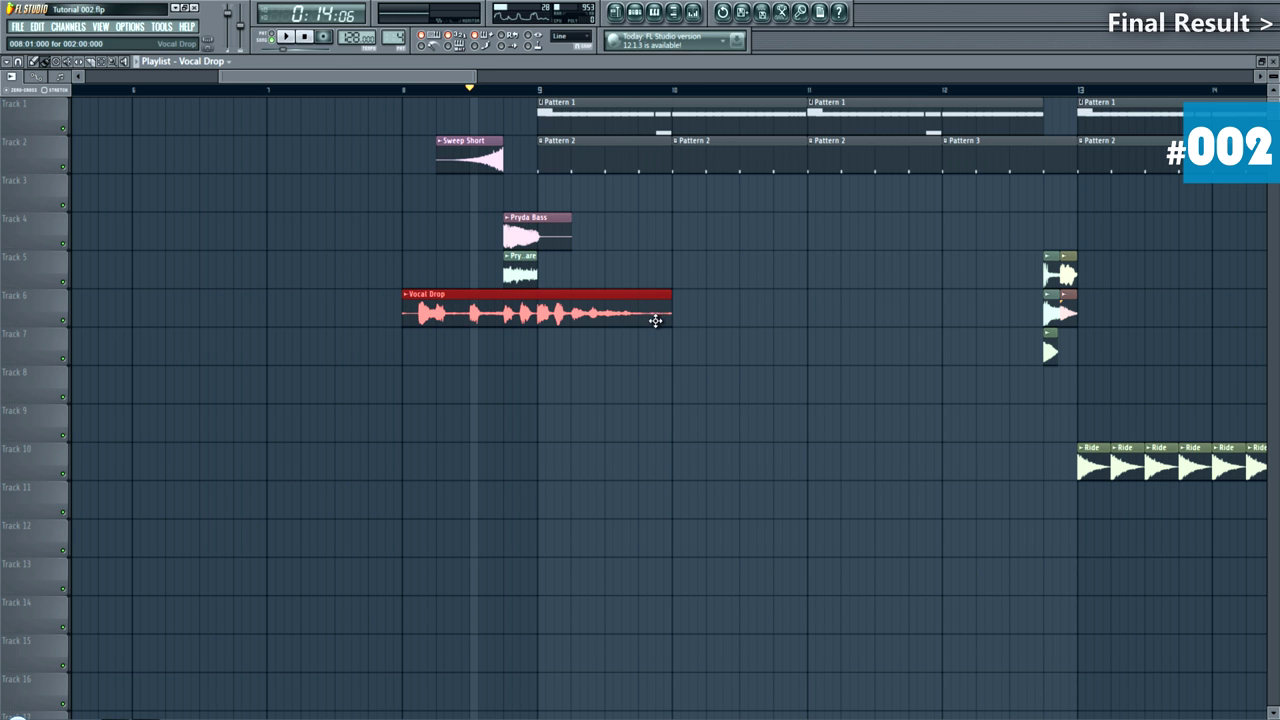
pyautogui.moveTo(678, 312); pyautogui.dragTo(508, 320)
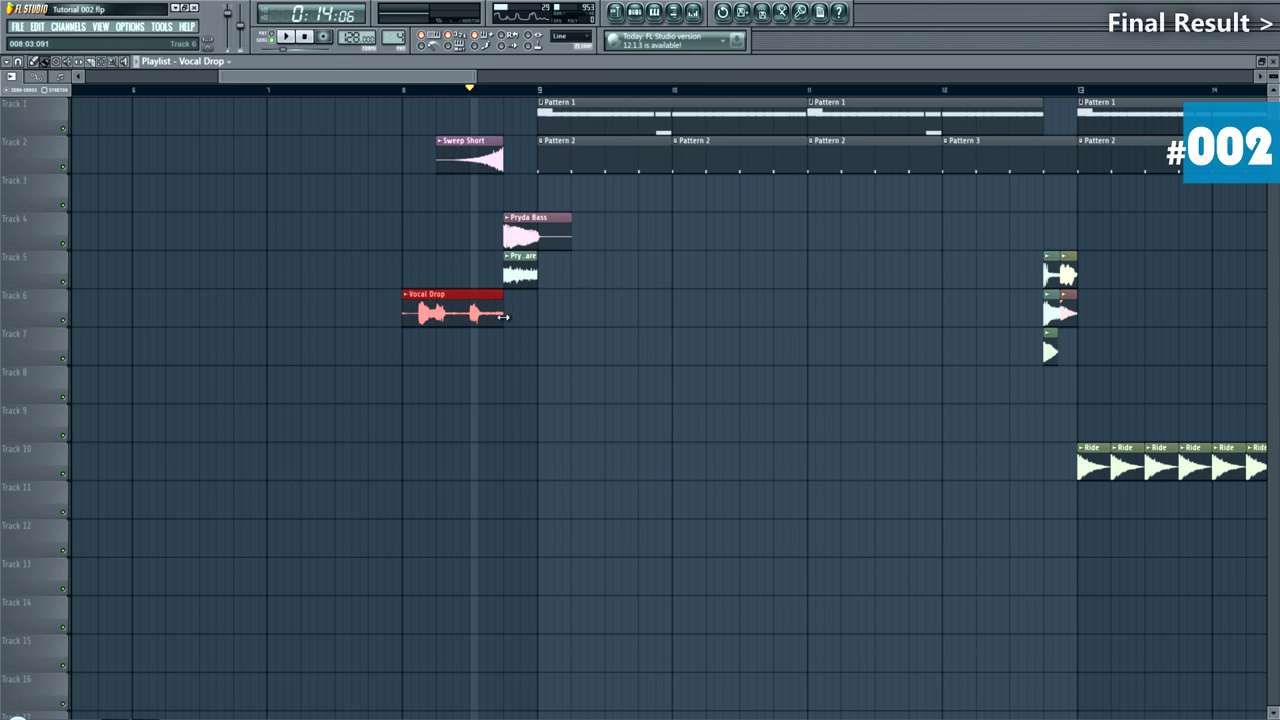
# Step: Play the arrangement from bar 8 to hear the trimmed Vocal Drop with the sweep, and stop playback
pyautogui.click(410, 87)
pyautogui.press('space')
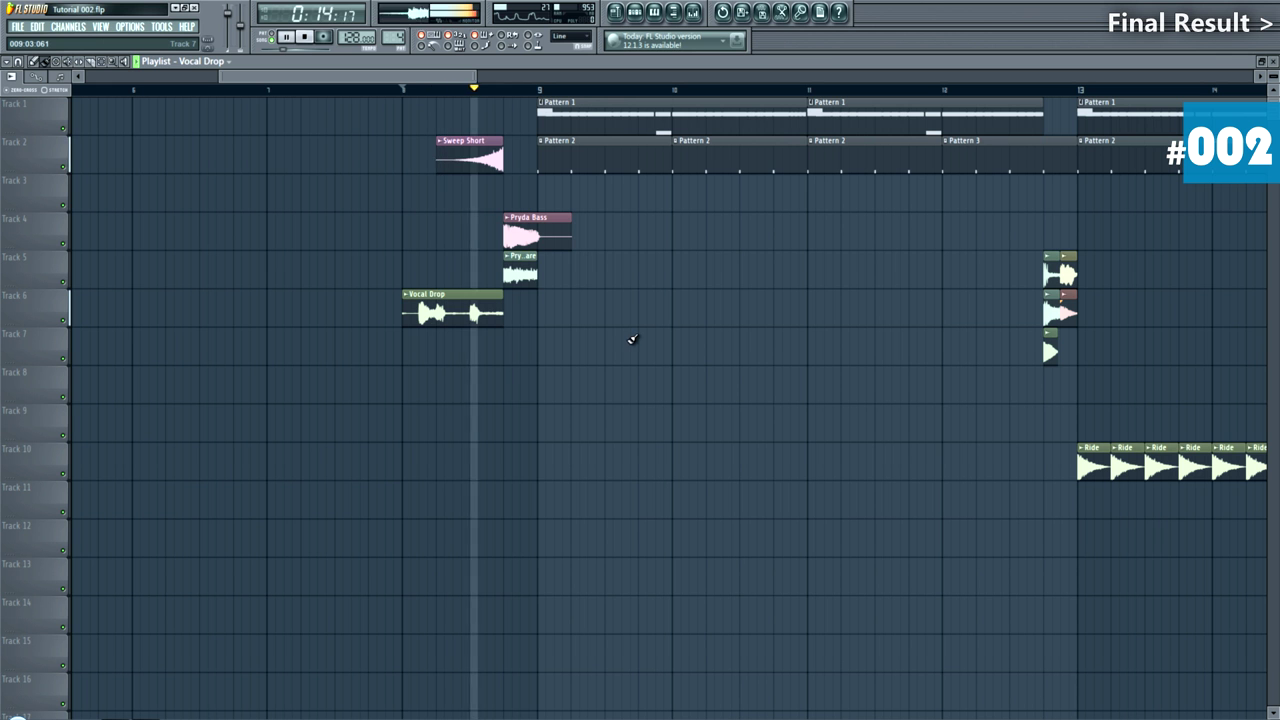
pyautogui.press('space')
# Step: Place a Snare Fills clip on Track 9 at bar 1 and trim its end to bar 8
pyautogui.press('F6')
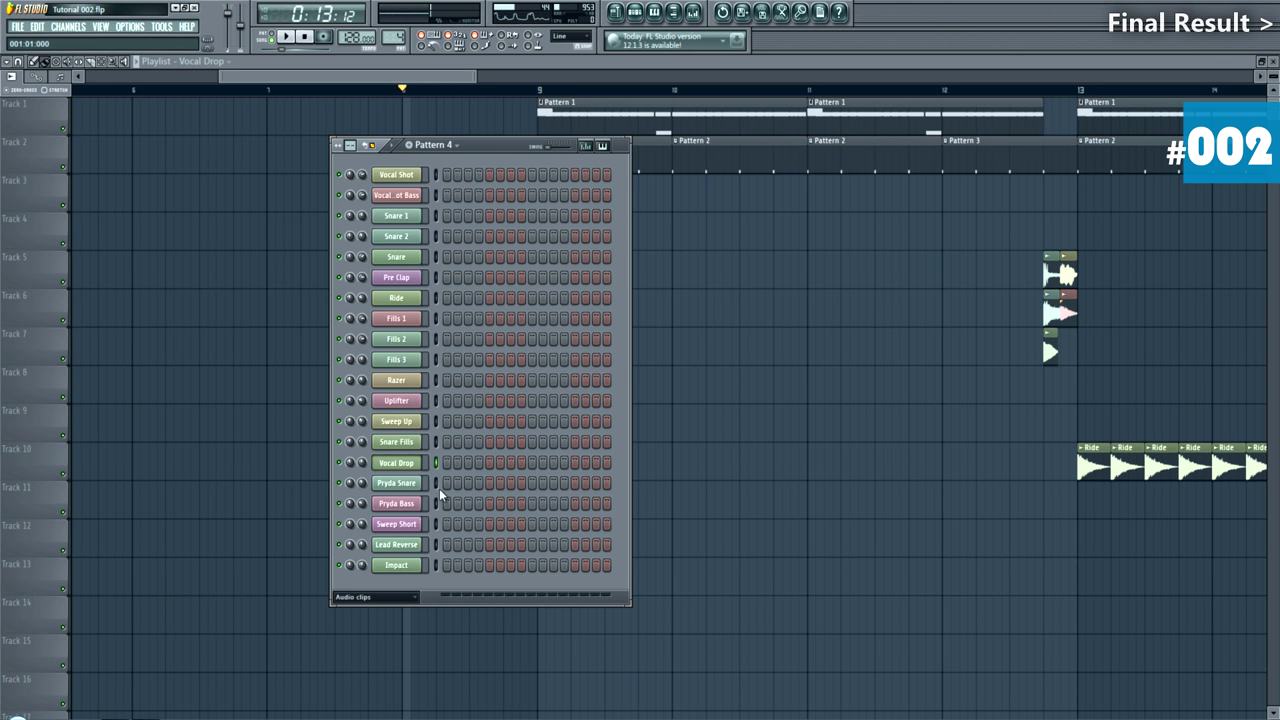
pyautogui.click(412, 446)
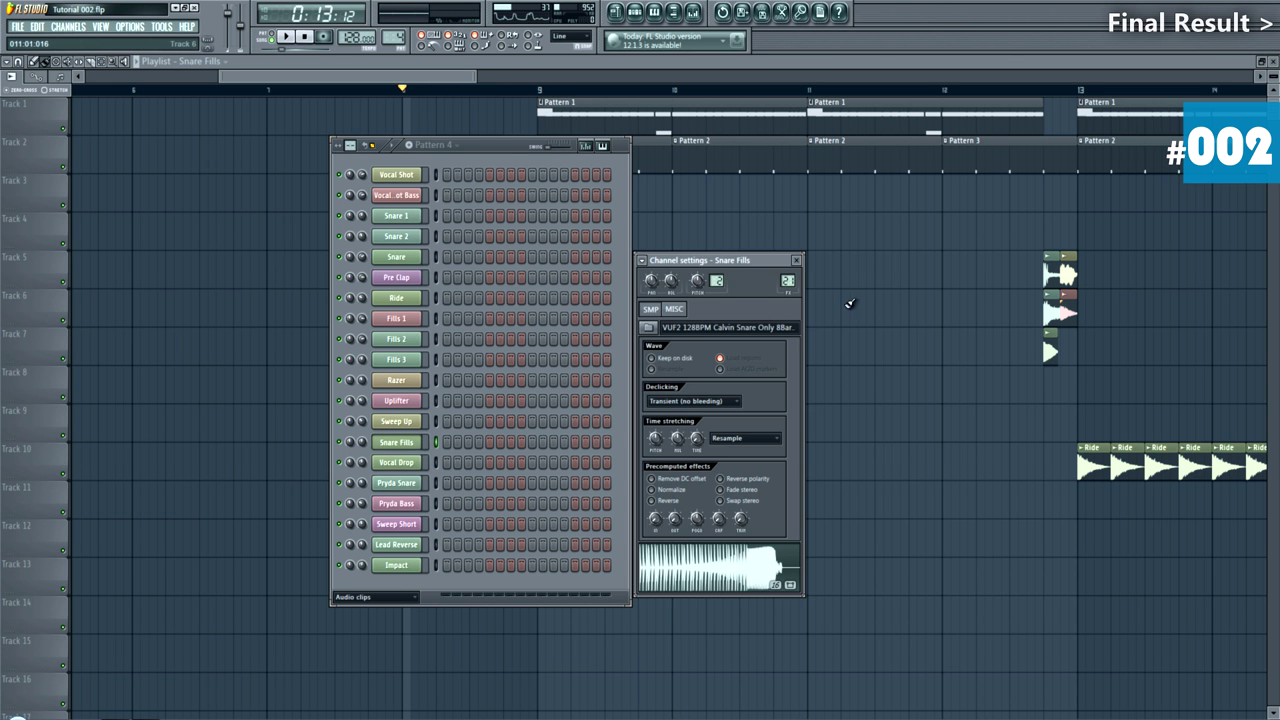
pyautogui.press('F5')
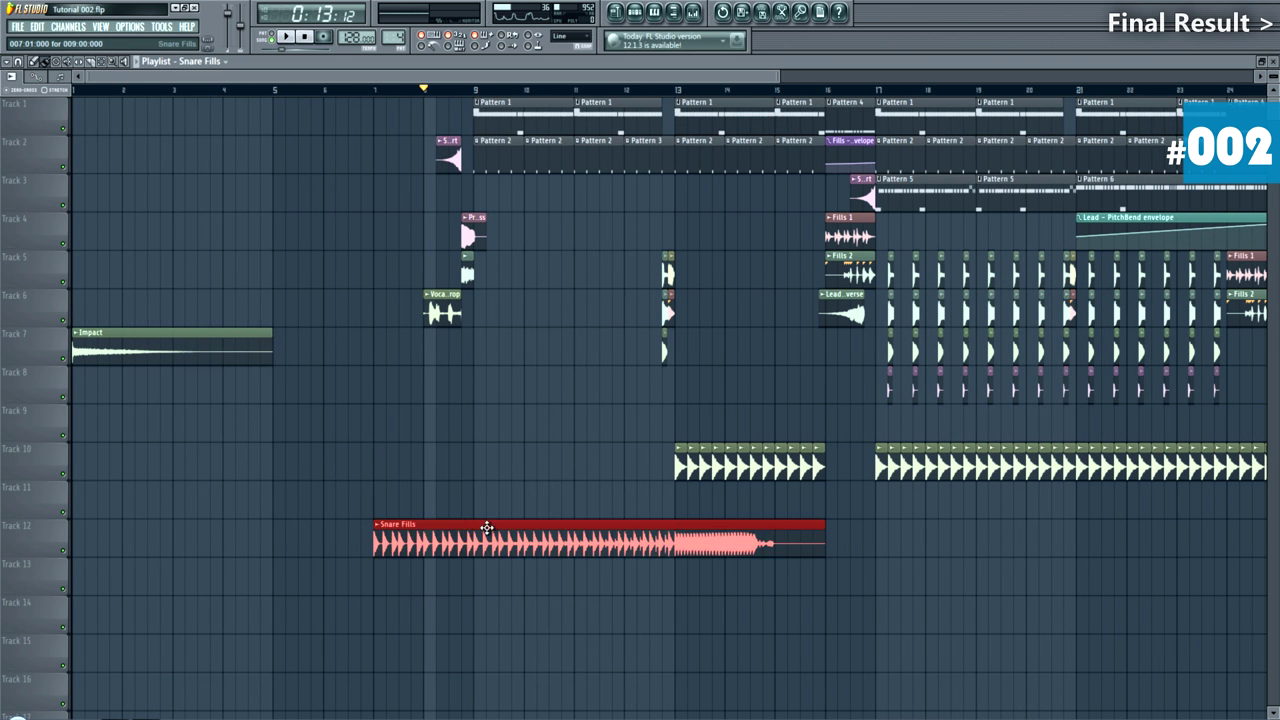
pyautogui.moveTo(166, 281); pyautogui.dragTo(117, 432)
pyautogui.moveTo(519, 428); pyautogui.dragTo(424, 436)
# Step: Place Sweep Up on Track 10 and Uplifter on Track 11, both starting at bar 1 and trimmed to end at bar 8
pyautogui.click(634, 12)
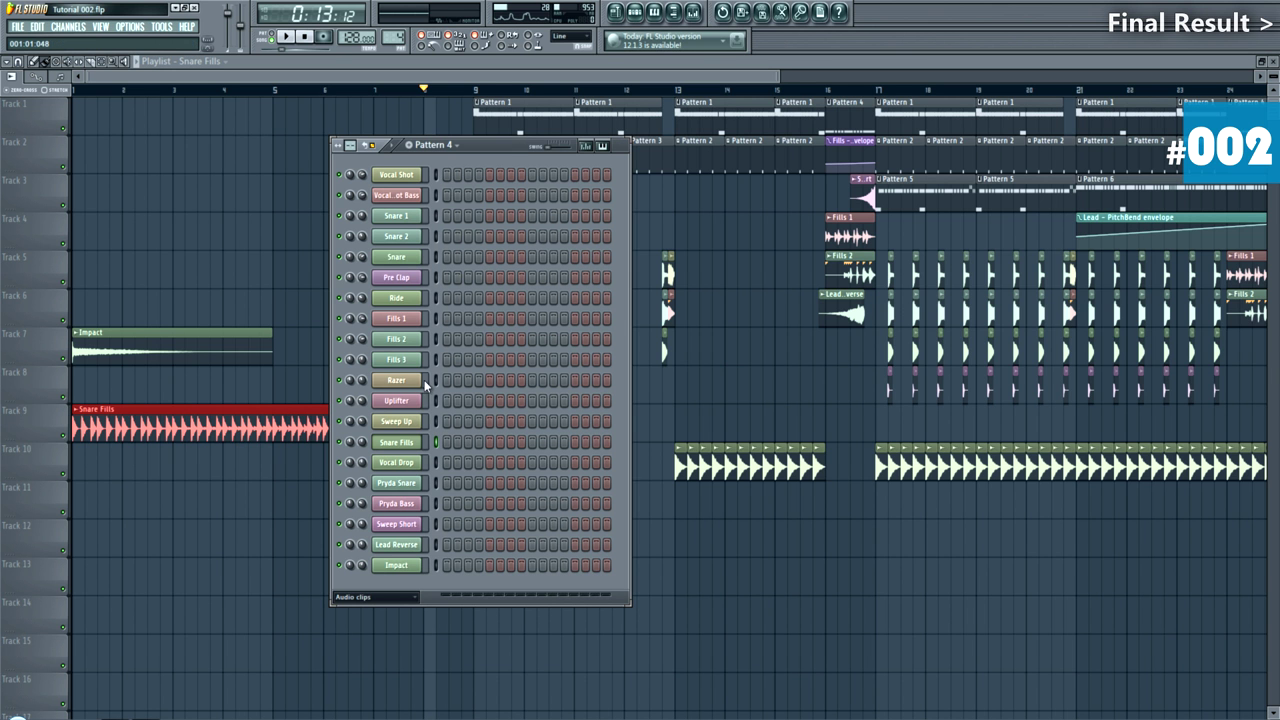
pyautogui.moveTo(408, 428); pyautogui.dragTo(71, 472)
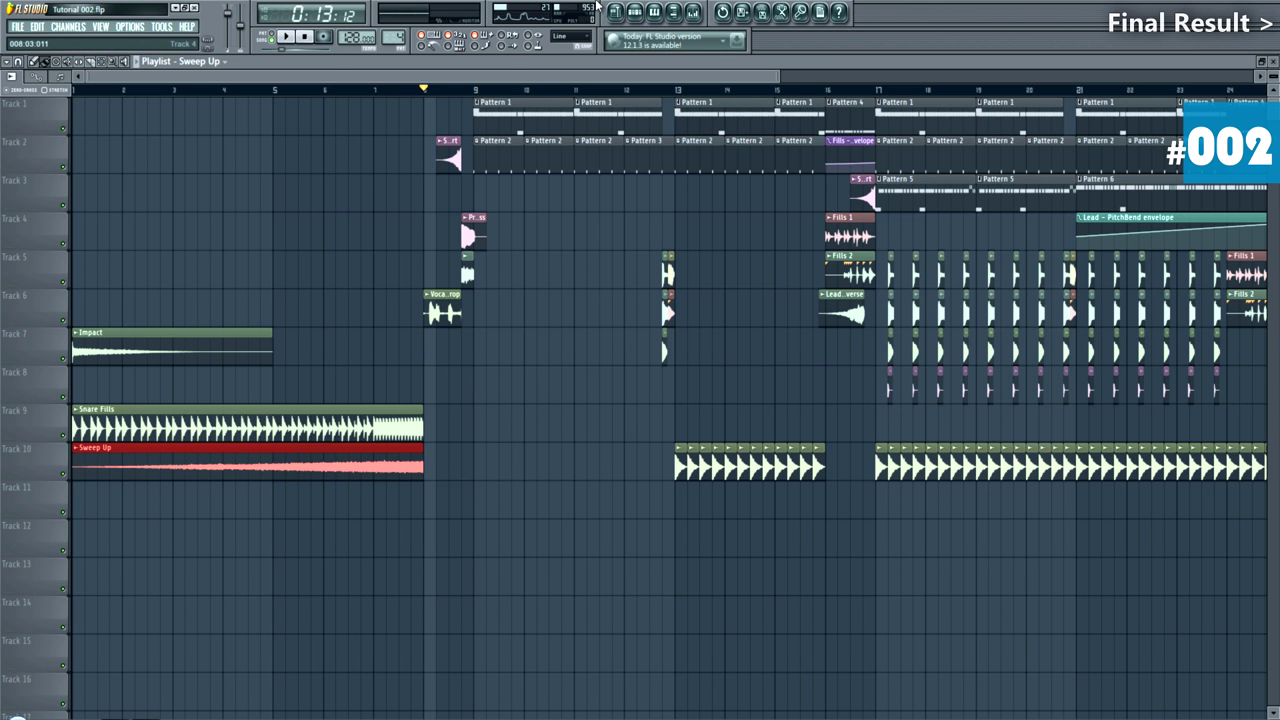
pyautogui.click(633, 18)
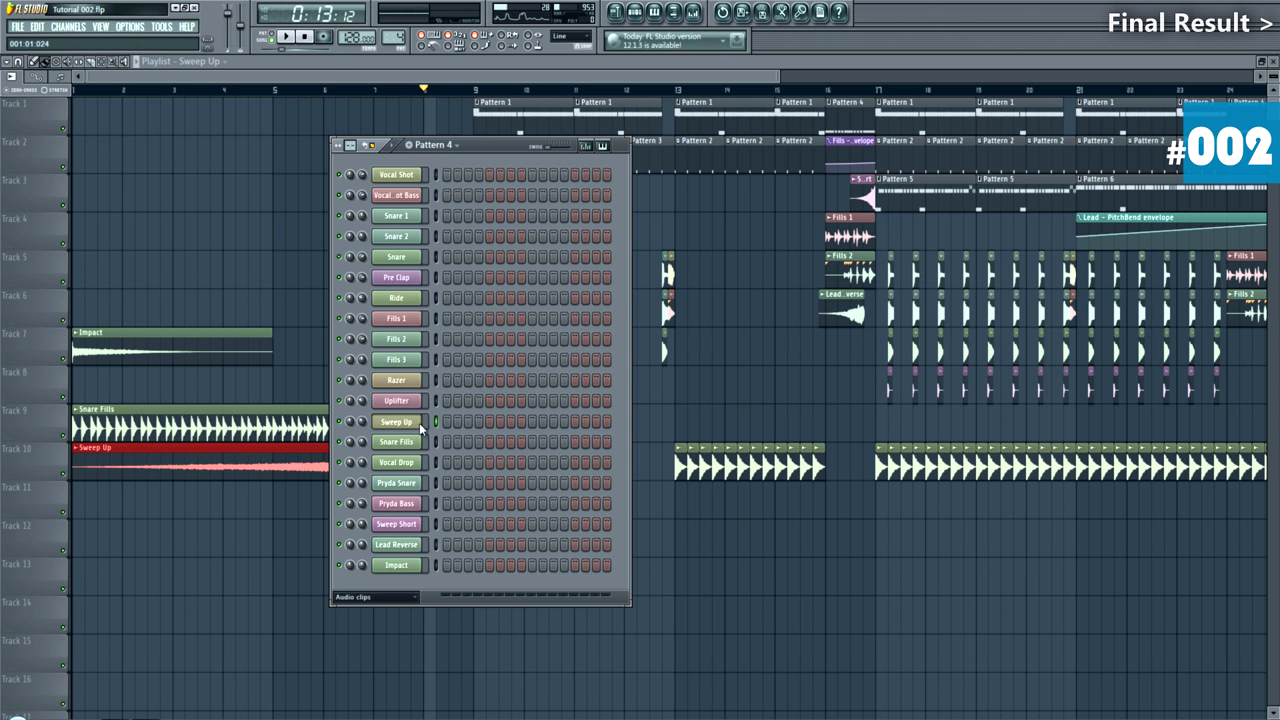
pyautogui.click(402, 405)
pyautogui.moveTo(197, 568); pyautogui.dragTo(123, 503)
pyautogui.moveTo(123, 503); pyautogui.dragTo(74, 503)
pyautogui.moveTo(458, 502); pyautogui.dragTo(434, 503)
# Step: Place a Razer clip on Track 12, cut nine bars from its start, align it to bar 1 and trim its end to bar 8
pyautogui.click(634, 11)
pyautogui.moveTo(406, 385); pyautogui.dragTo(86, 525)
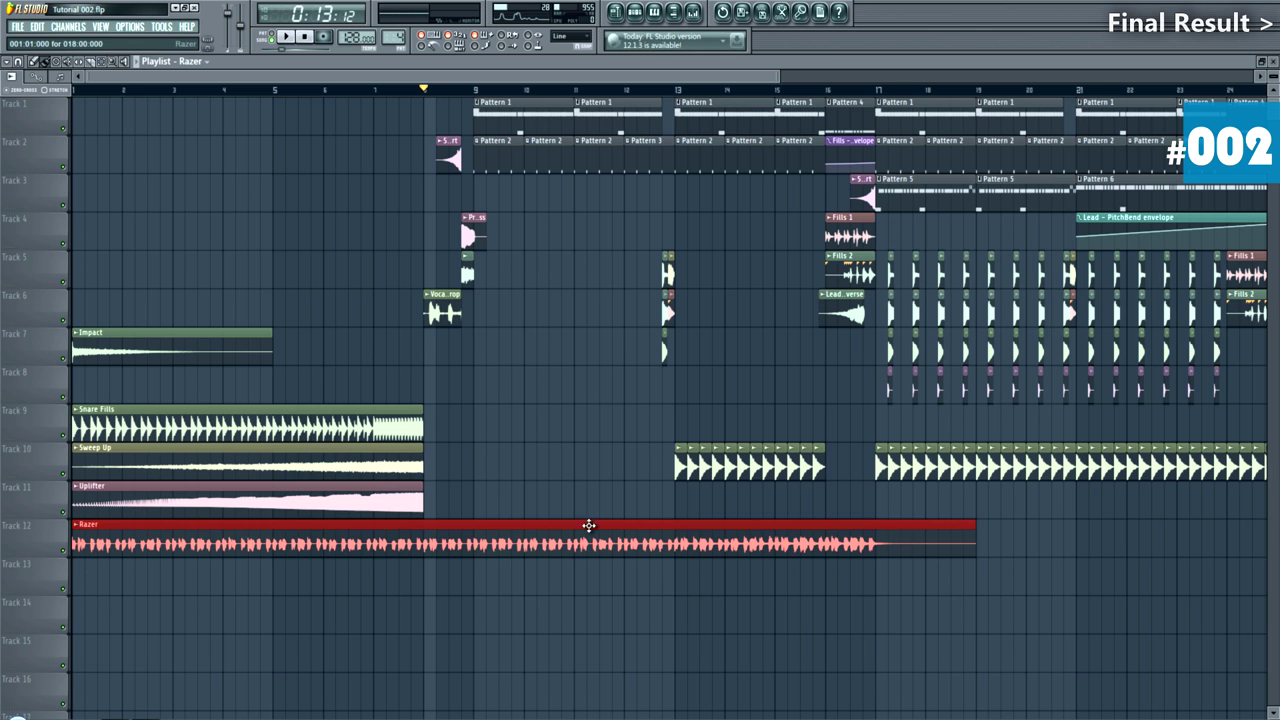
pyautogui.moveTo(72, 540); pyautogui.dragTo(250, 514)
pyautogui.moveTo(177, 545); pyautogui.dragTo(72, 545)
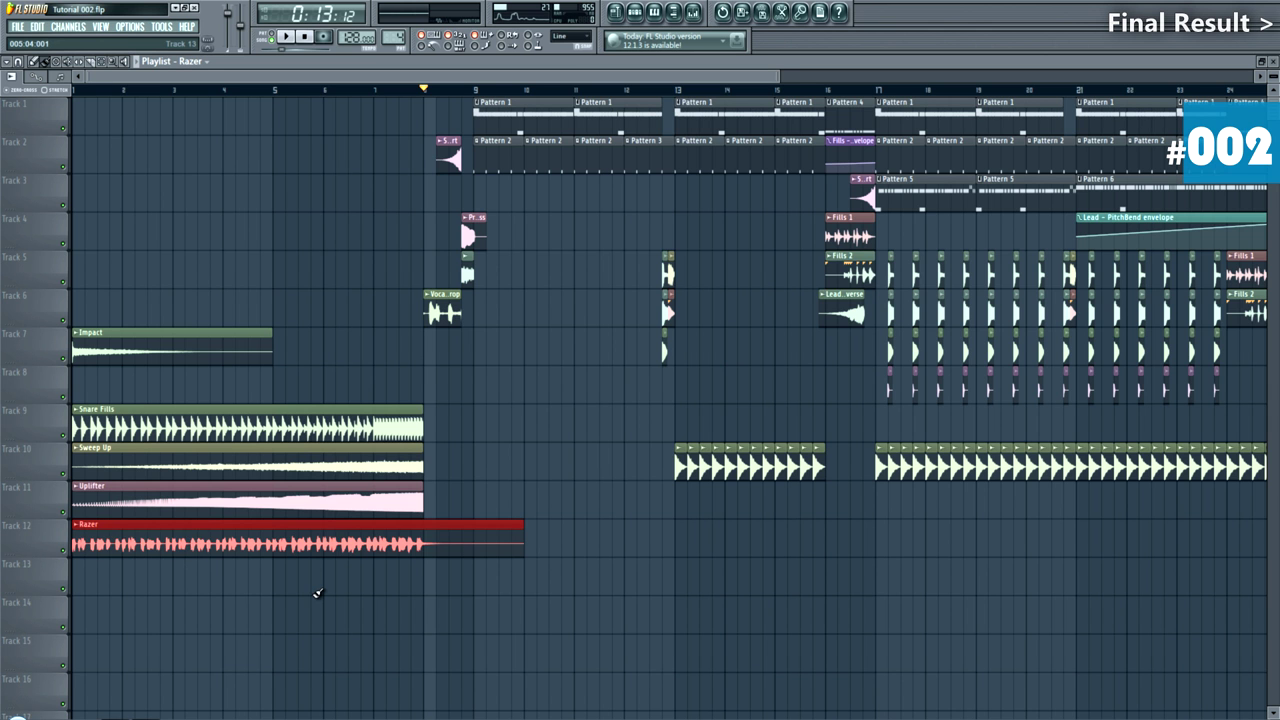
pyautogui.keyDown('ctrl'); pyautogui.click(367, 611); pyautogui.keyUp('ctrl')
pyautogui.moveTo(532, 547); pyautogui.dragTo(423, 549)
# Step: Move the Snare Fills, Sweep Up, Uplifter and Razer clips to Tracks 1–4 and Impact to Track 5, playing the build-up from late in bar 5
pyautogui.keyDown('ctrl'); pyautogui.moveTo(407, 391); pyautogui.dragTo(422, 556); pyautogui.keyUp('ctrl')
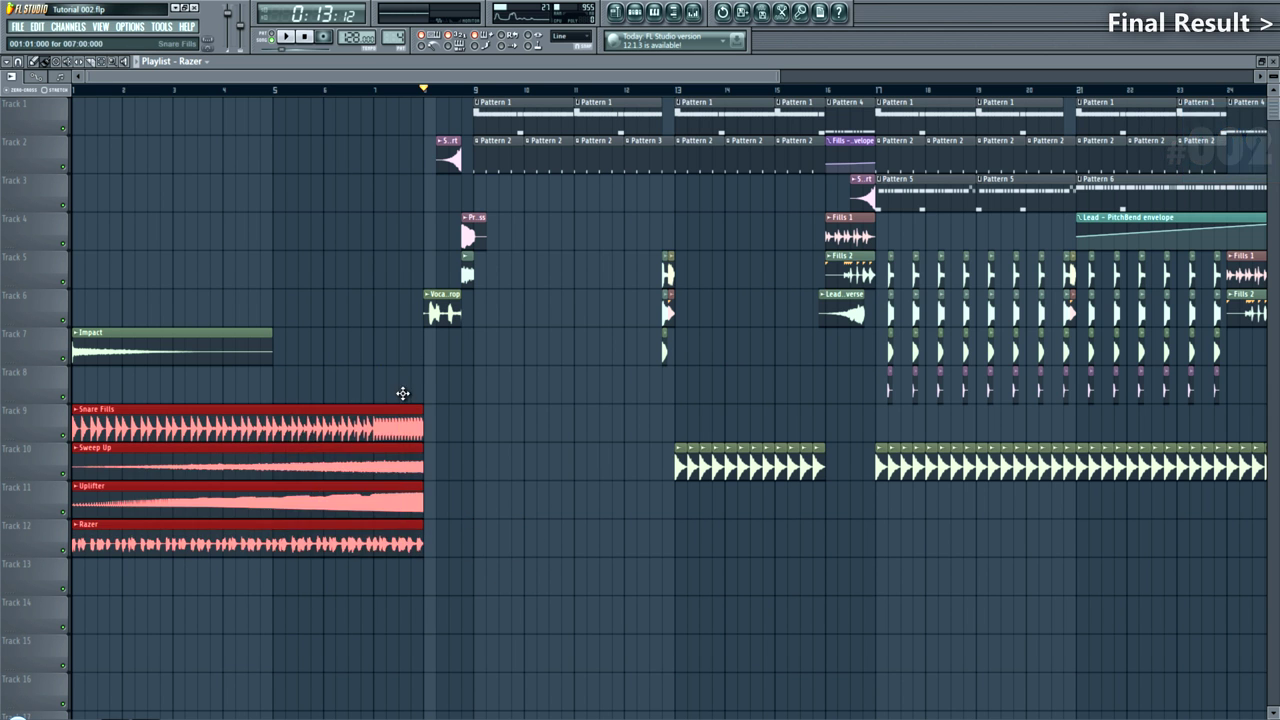
pyautogui.moveTo(403, 414); pyautogui.dragTo(353, 104)
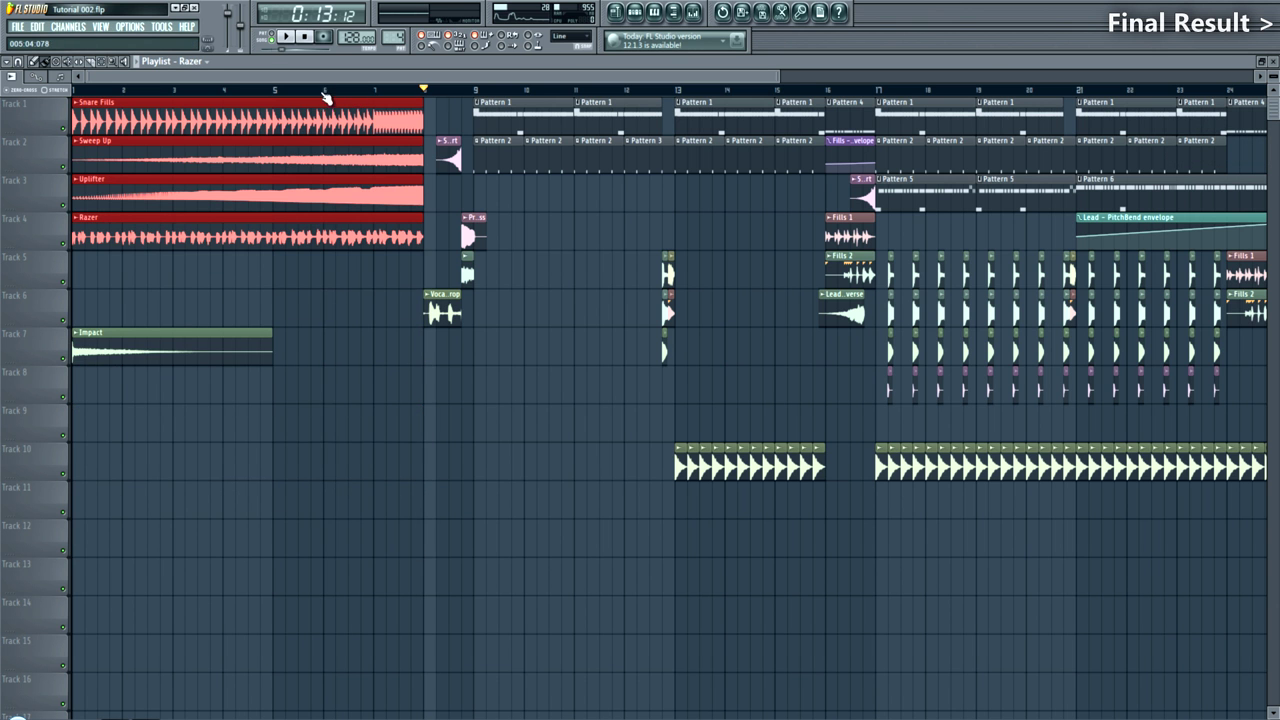
pyautogui.click(312, 90)
pyautogui.press('space')
pyautogui.moveTo(208, 349); pyautogui.dragTo(162, 275)
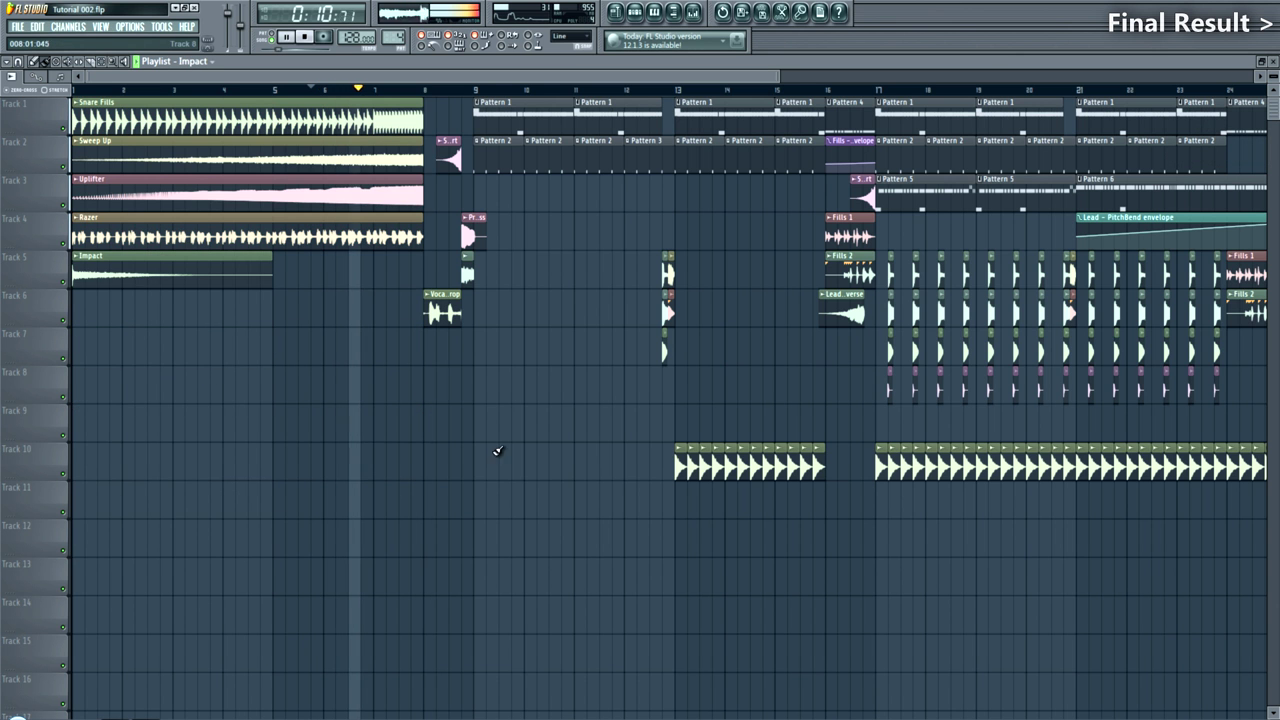
pyautogui.press('space')
# Step: Copy Fills 1 and Fills 2 to Tracks 7–8 at bar 8 and Lead Reverse to Track 9, ending Lead Reverse at beat 4
pyautogui.keyDown('ctrl'); pyautogui.moveTo(864, 228); pyautogui.dragTo(450, 343); pyautogui.keyUp('ctrl')
pyautogui.keyDown('ctrl'); pyautogui.click(542, 367); pyautogui.keyUp('ctrl')
pyautogui.keyDown('shift'); pyautogui.moveTo(854, 315); pyautogui.dragTo(453, 430); pyautogui.keyUp('shift')
pyautogui.keyDown('ctrl'); pyautogui.scroll(5, 490, 483); pyautogui.keyUp('ctrl')
pyautogui.scroll(3, 418, 505)
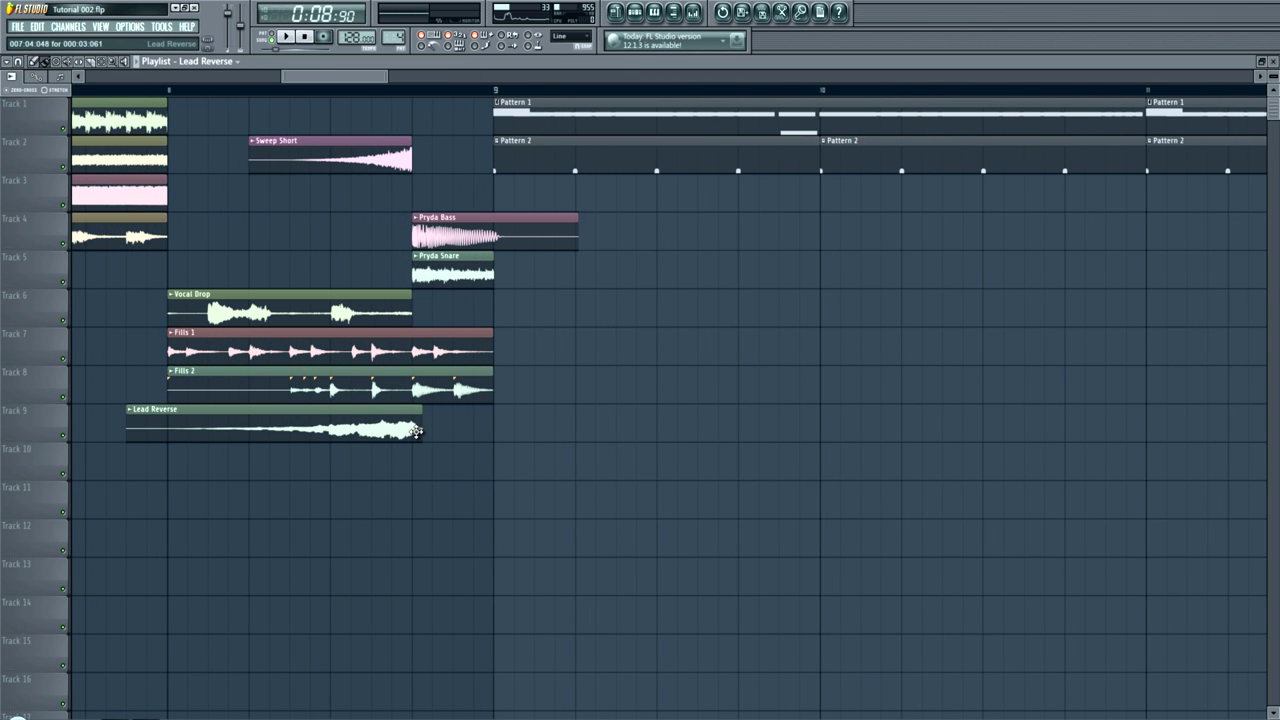
# Step: Play the arrangement from the end of the build-up through the bar 8 transition into the Pattern 1 section
pyautogui.press('space')
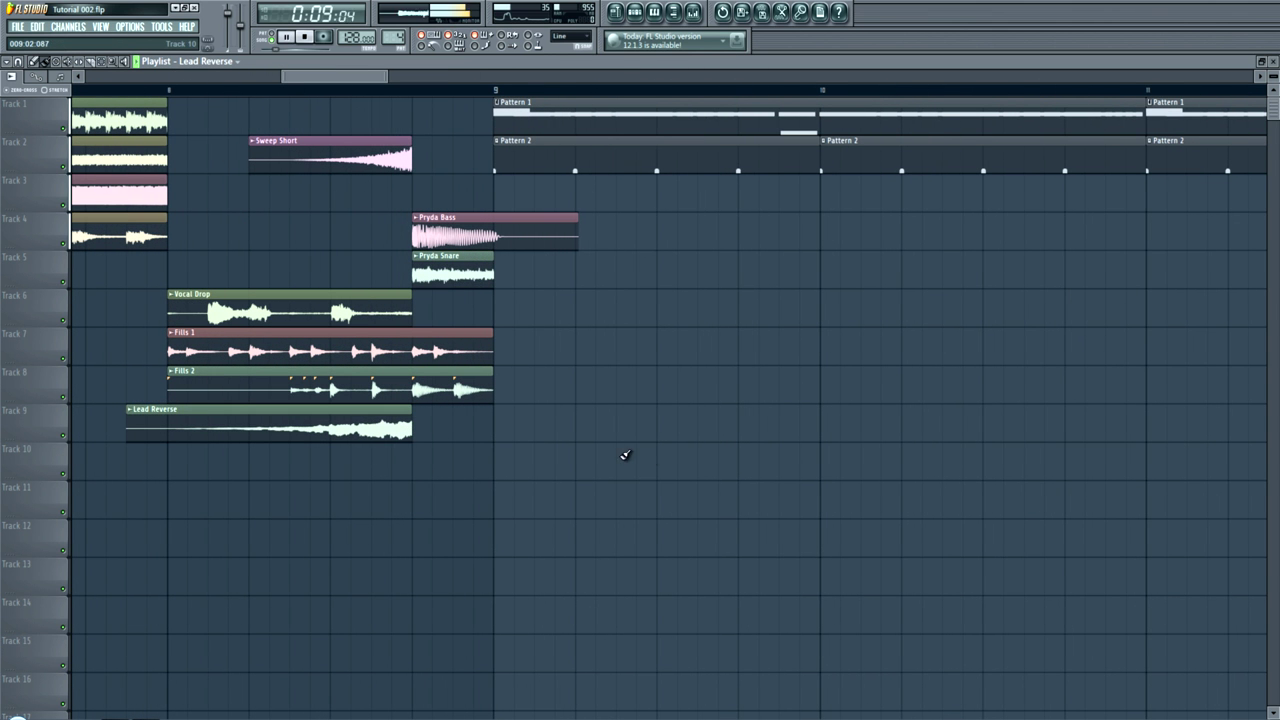
pyautogui.scroll(3, 400, 454)
pyautogui.scroll(-5, 690, 480)
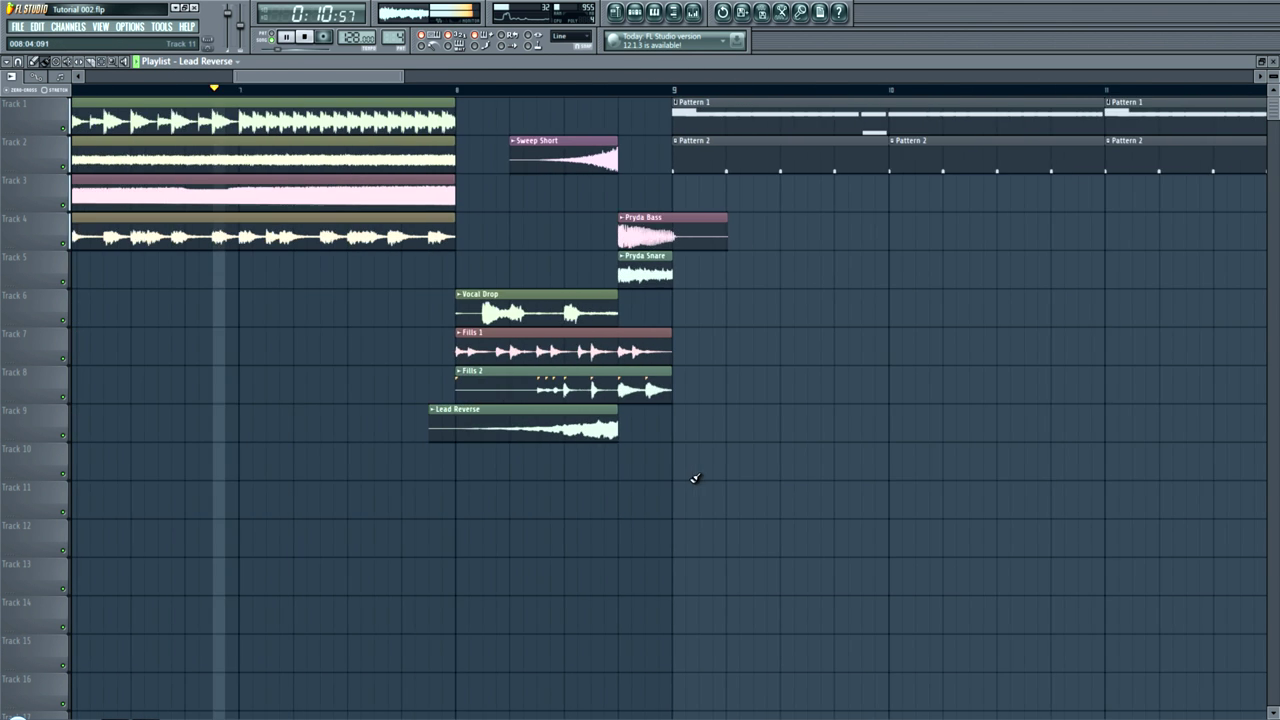
pyautogui.scroll(-2, 419, 469)
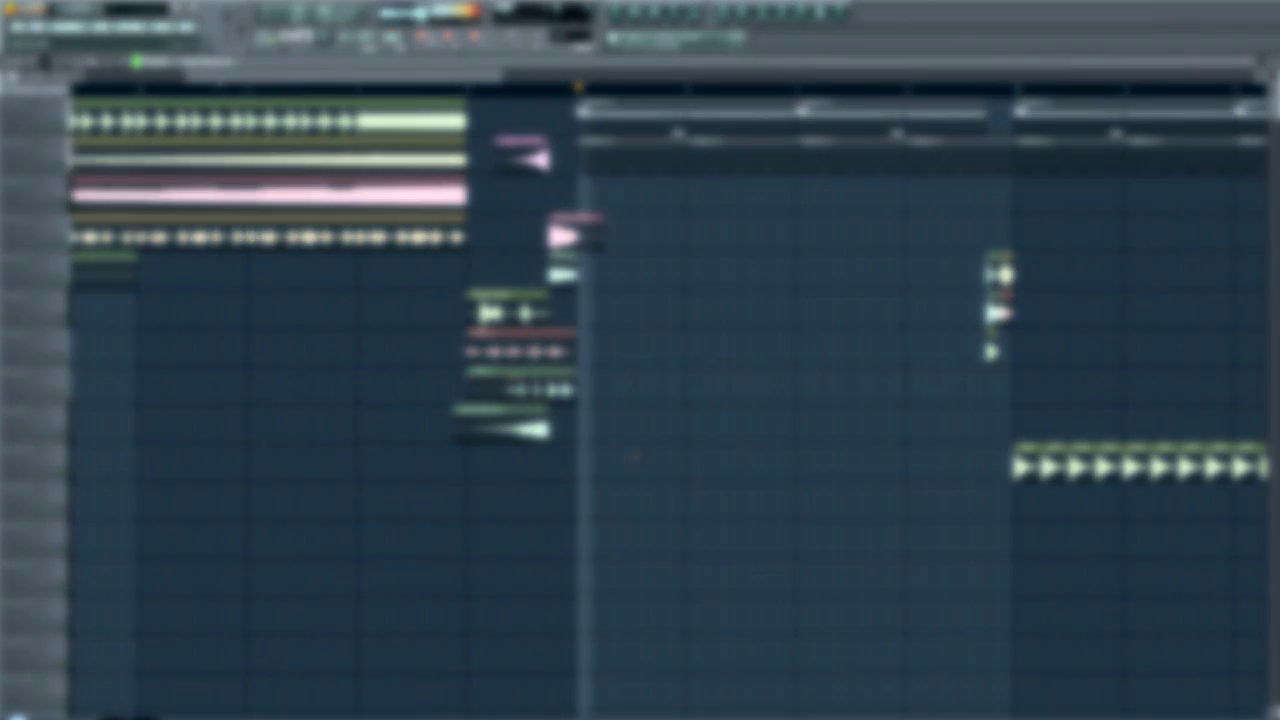
pyautogui.scroll(-4, 390, 430)
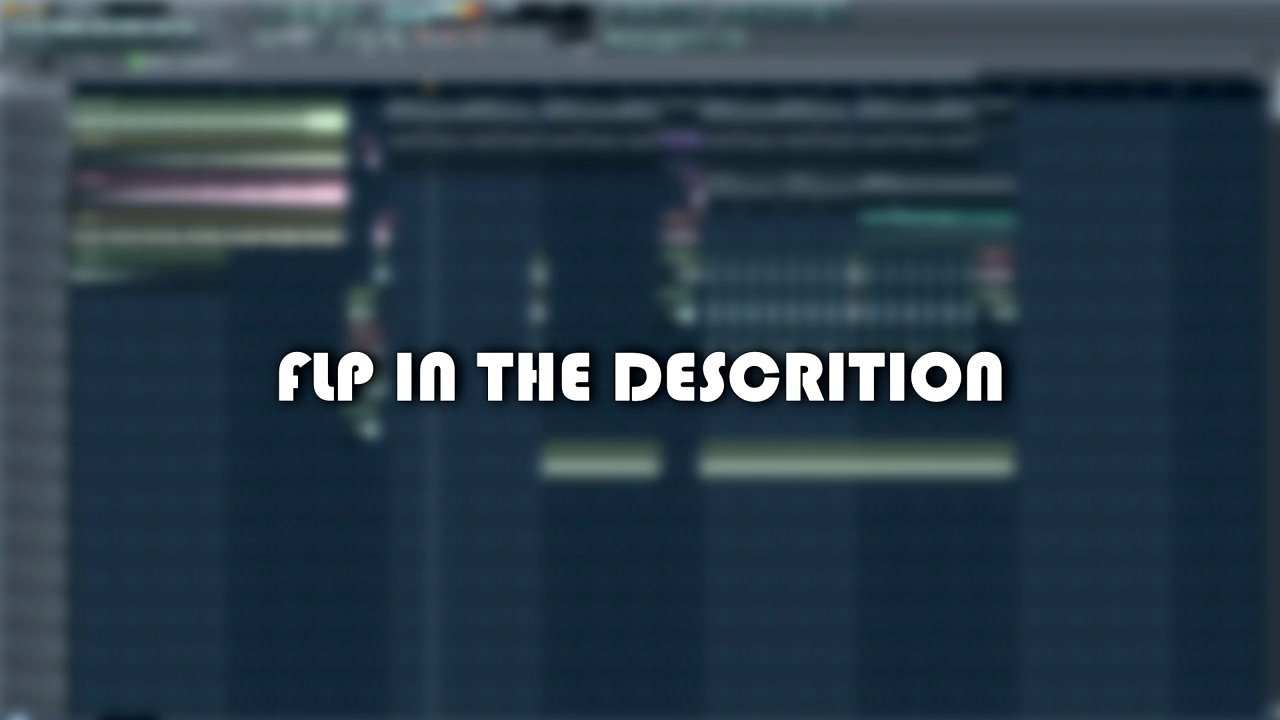